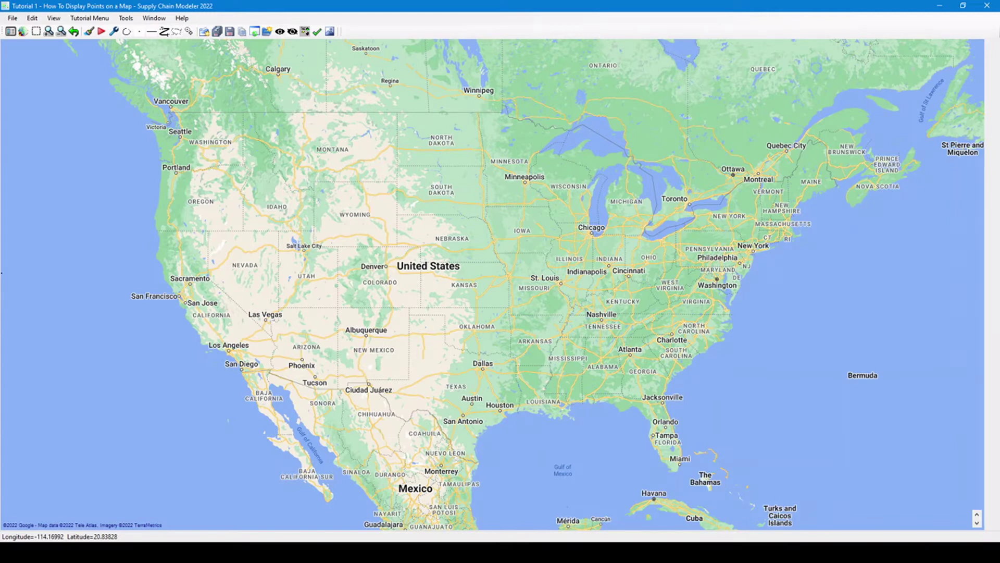
Review the SCModeler feature highlights on the Technology page of the adagescm.com website
mouse_move(243, 552)
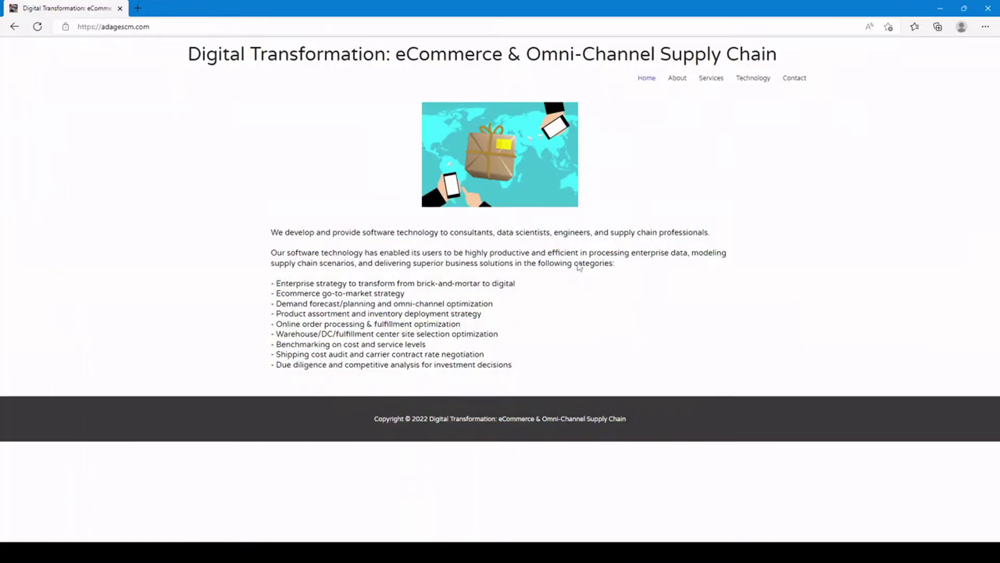
left_click(753, 79)
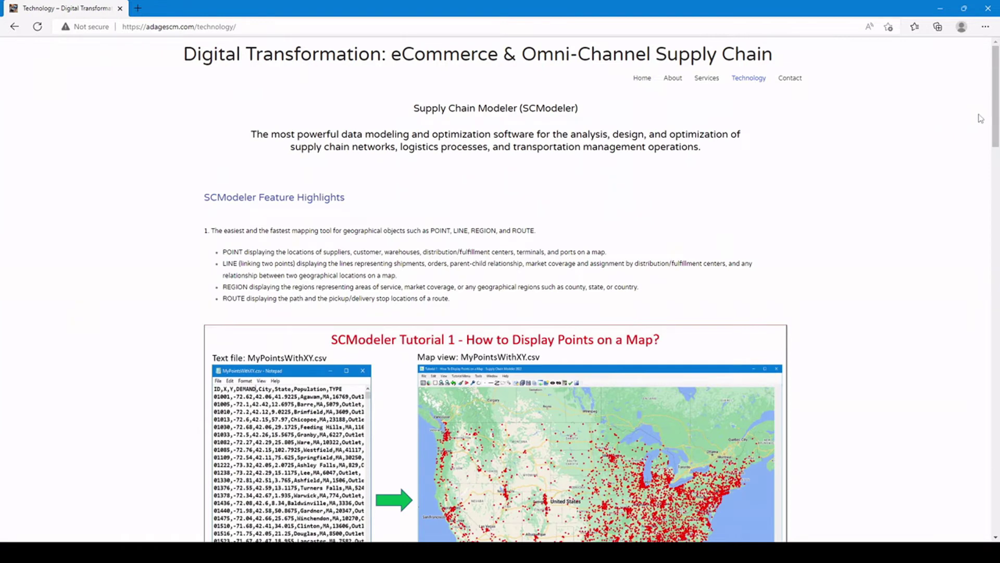
left_click_drag(996, 136, 997, 516)
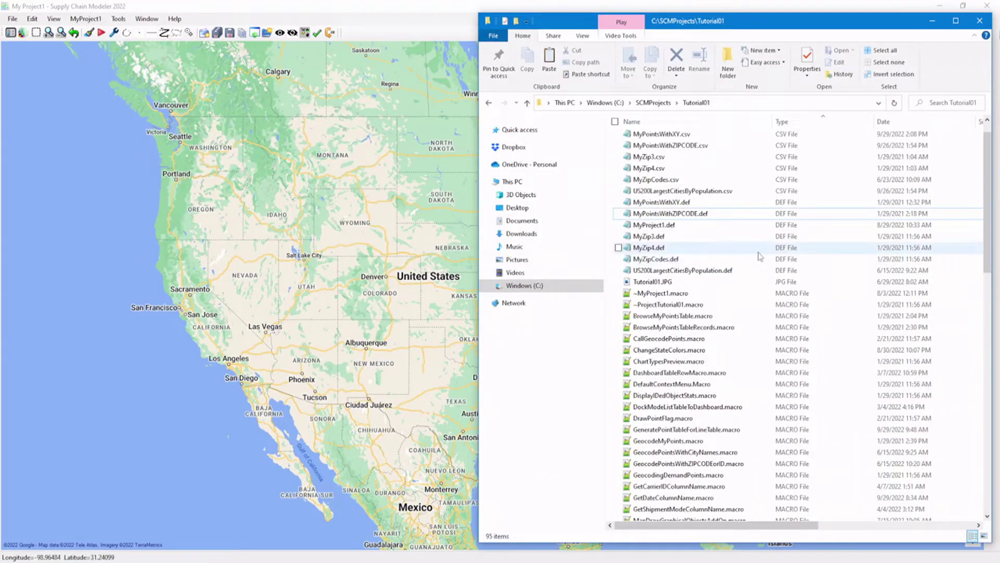
Open MyPointsWithXY.csv from the Tutorial01 folder, examine its ID, X, Y and DEMAND header fields, and close it
double_click(703, 134)
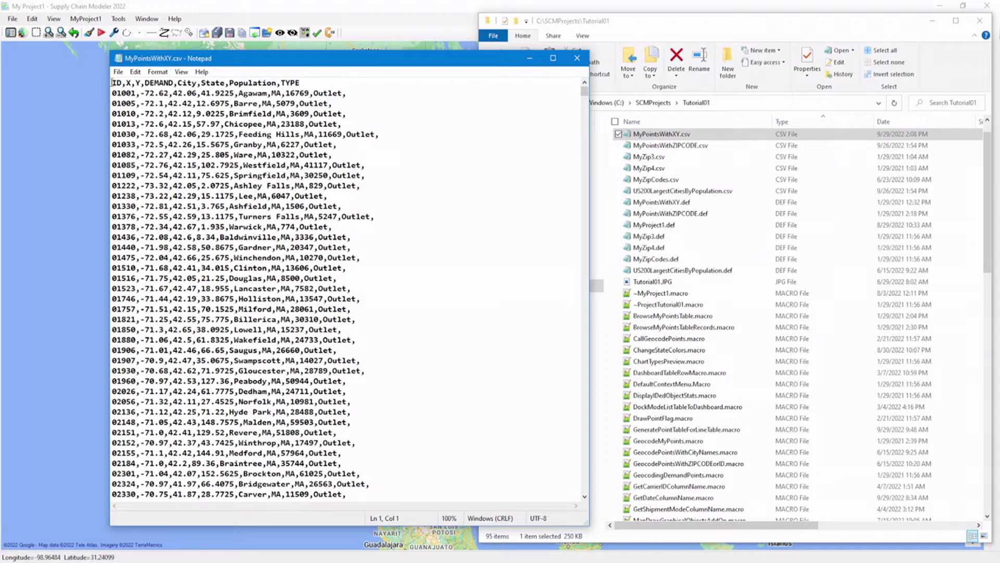
left_click_drag(113, 82, 124, 83)
left_click_drag(126, 82, 133, 83)
left_click_drag(146, 82, 175, 82)
left_click(186, 83)
left_click(577, 58)
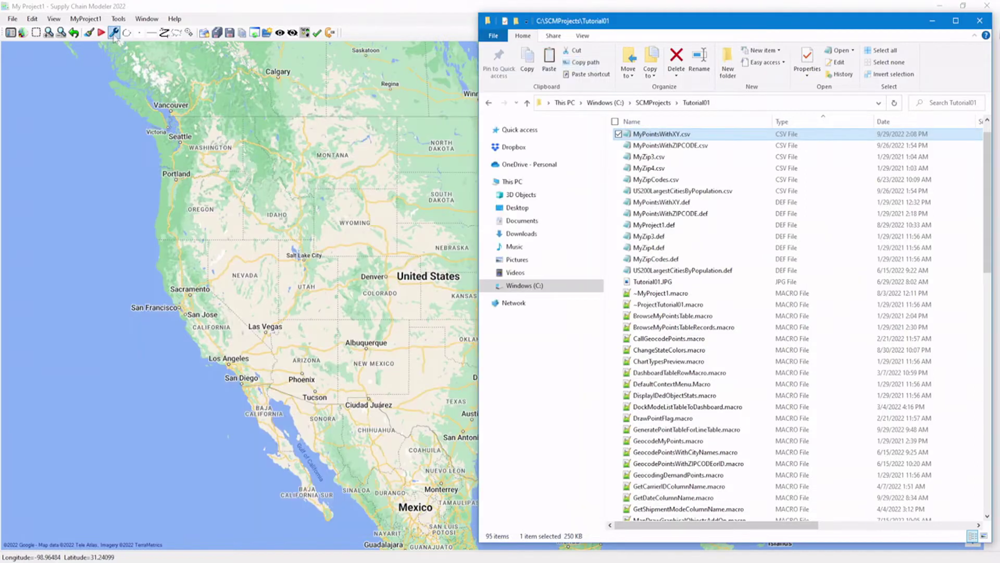
Open the MyPointsWithXY.csv table in the project and shorten the table navigator window to uncover more of the map
left_click(10, 33)
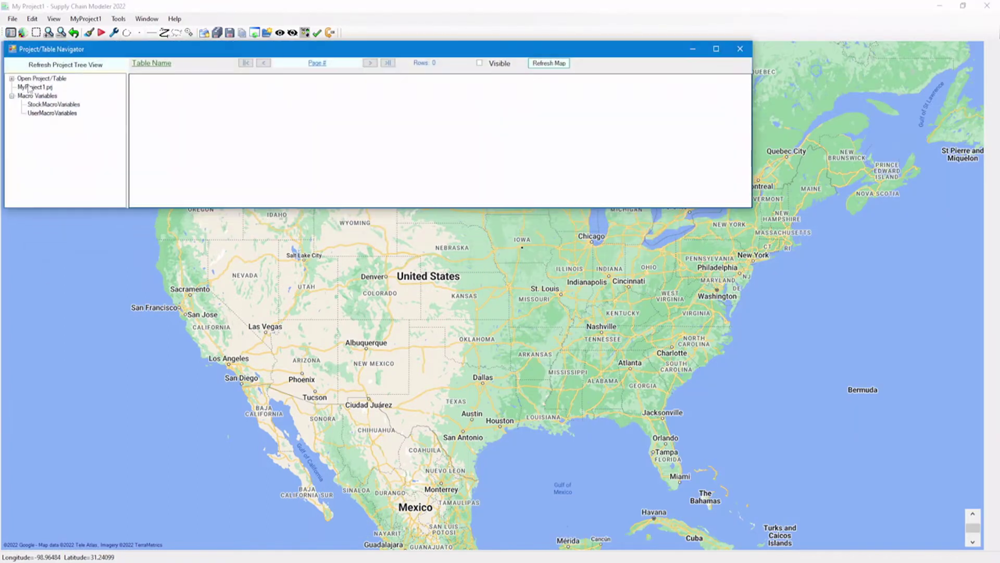
left_click(11, 79)
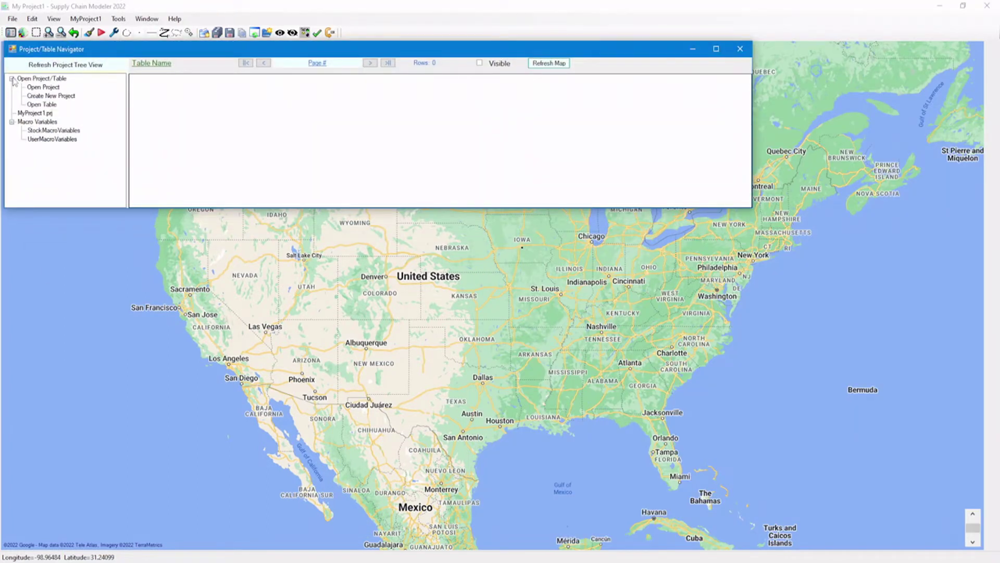
double_click(48, 105)
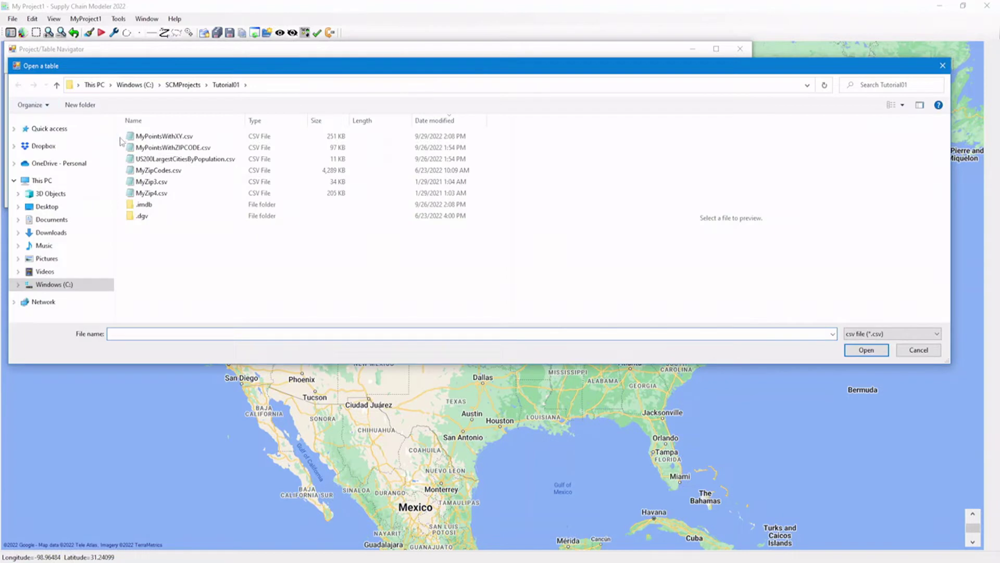
left_click(163, 138)
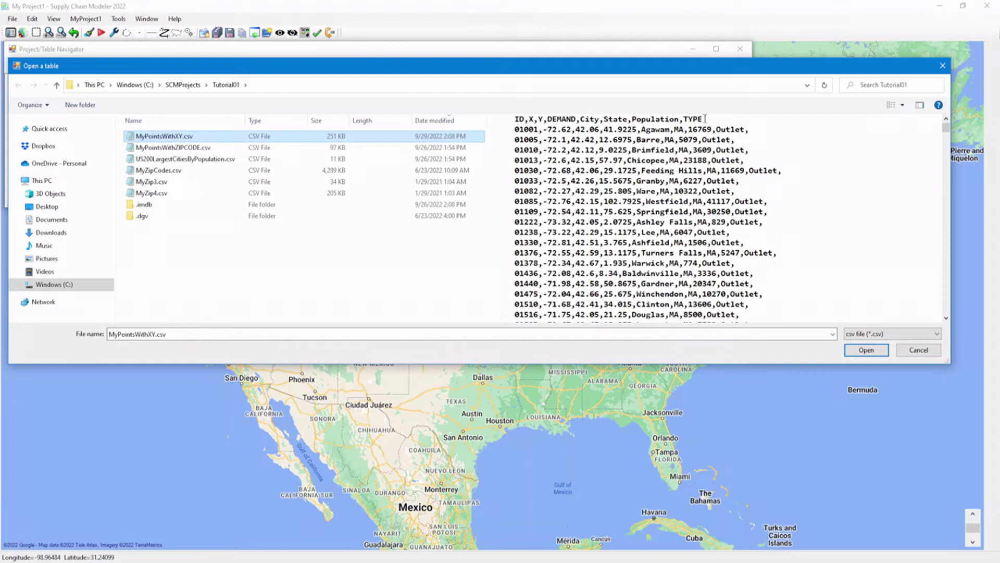
left_click(859, 350)
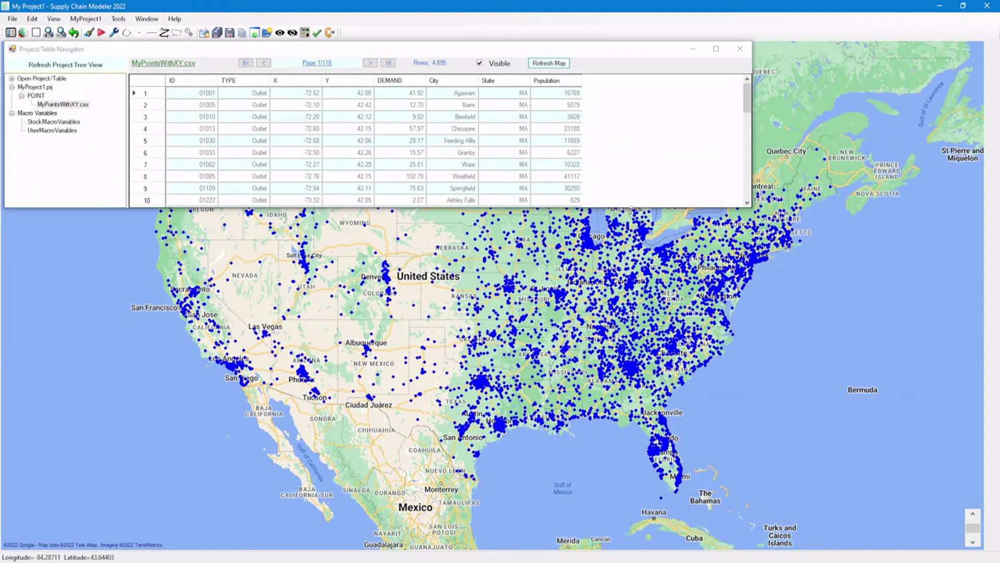
left_click_drag(631, 207, 621, 126)
left_click_drag(494, 241, 482, 287)
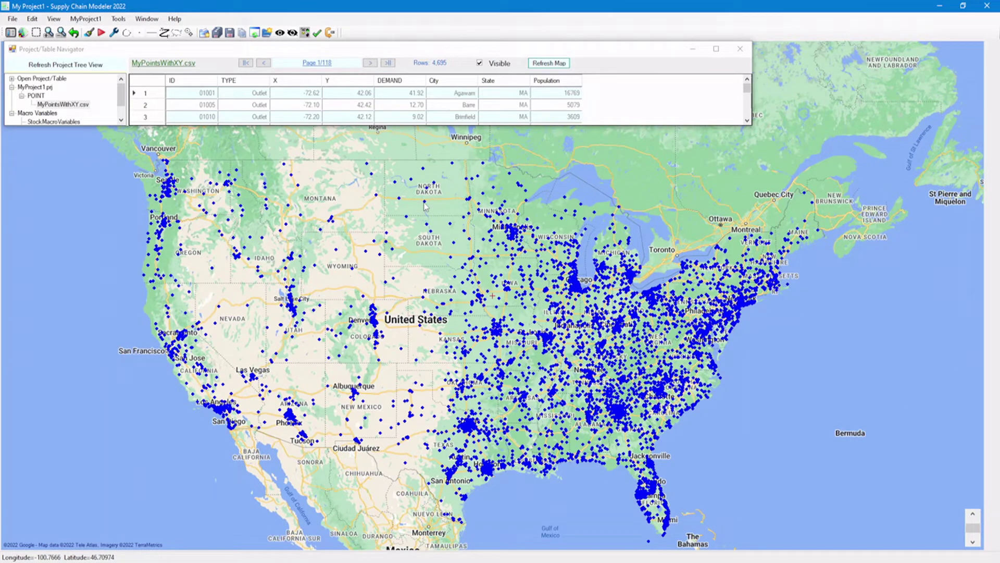
Look up the table records of individual map points in North Dakota, South Dakota and Wyoming
left_click(424, 204)
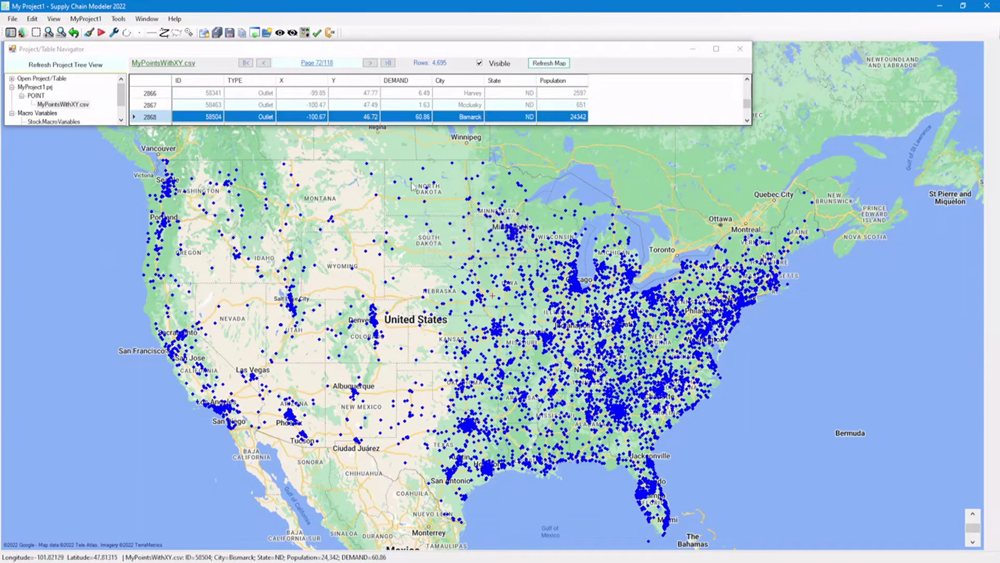
left_click(412, 183)
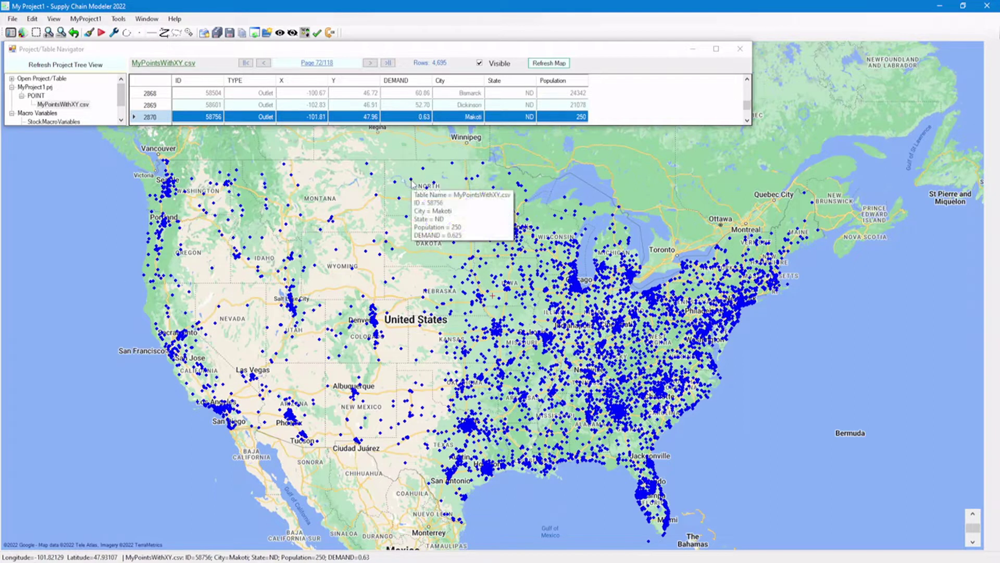
left_click(423, 169)
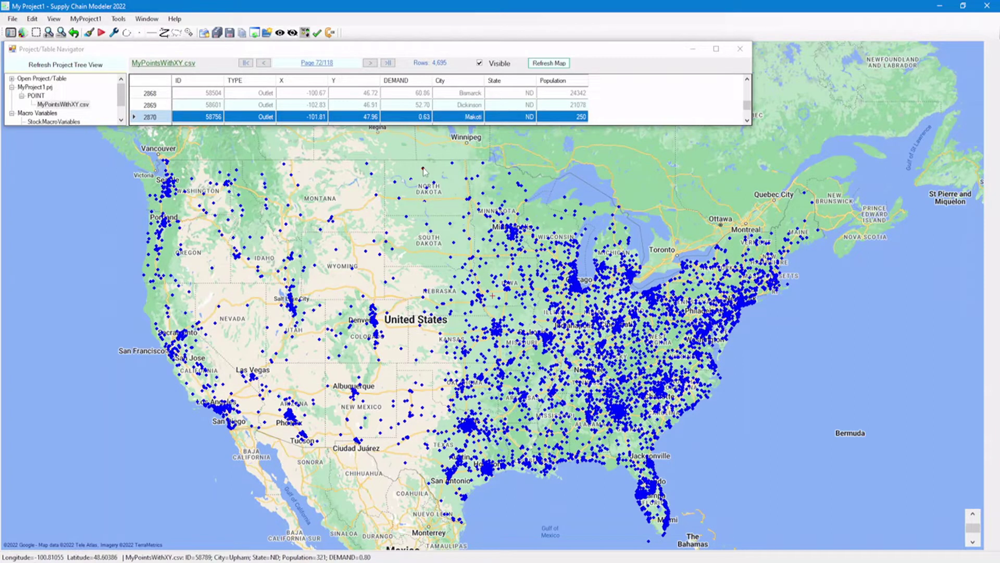
left_click(392, 249)
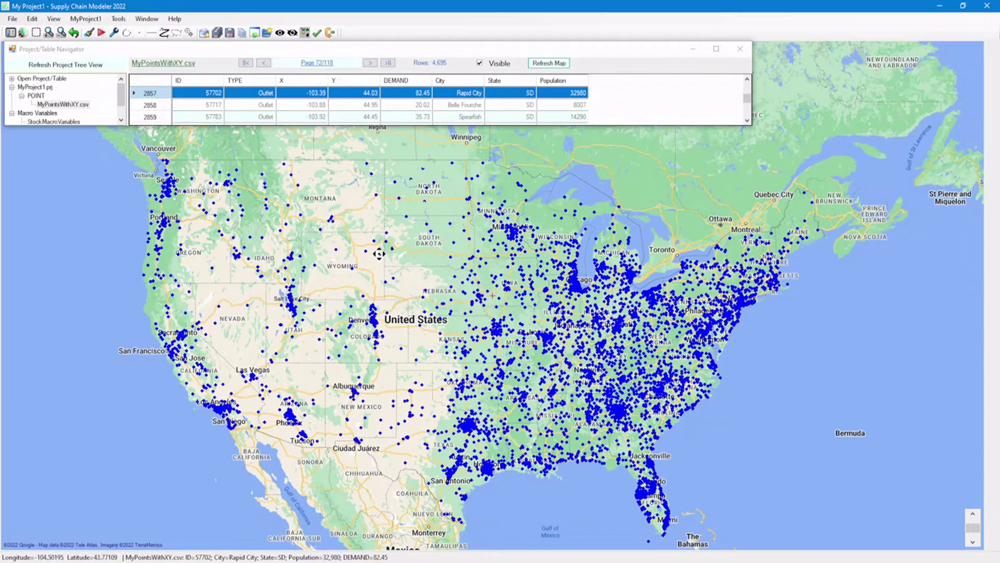
left_click(381, 256)
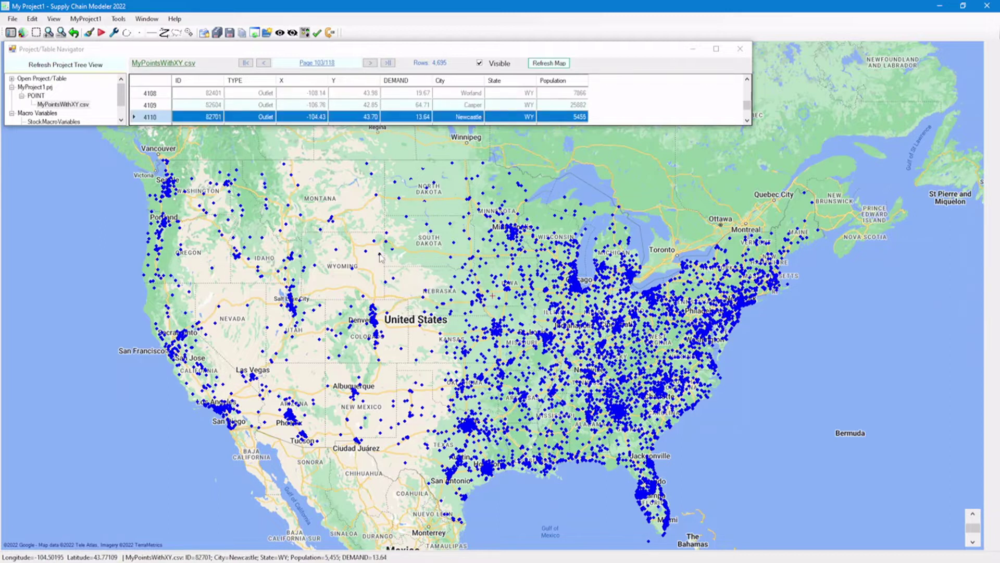
Highlight the Worland, Casper and Newcastle rows in the points table one after another
left_click(148, 94)
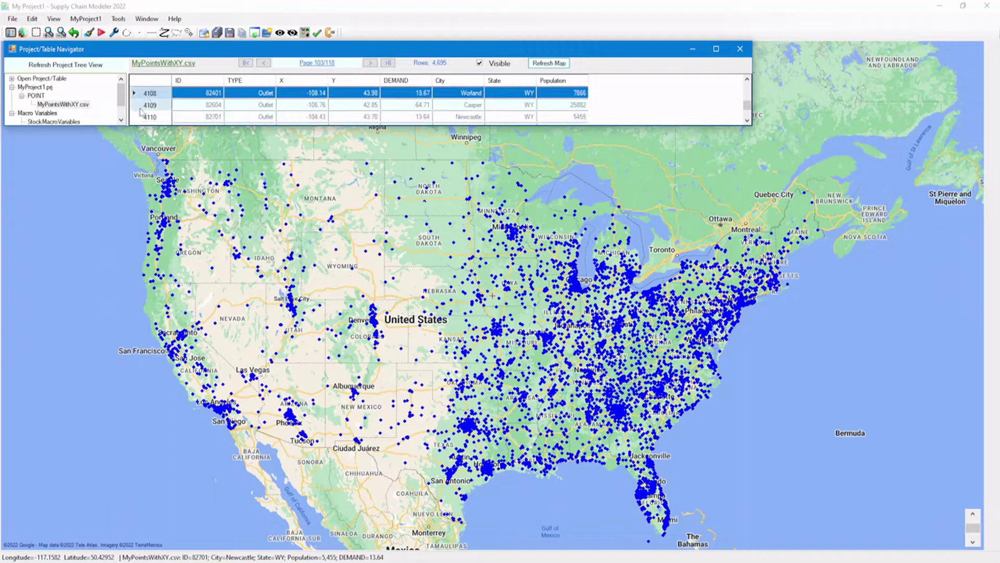
left_click(142, 106)
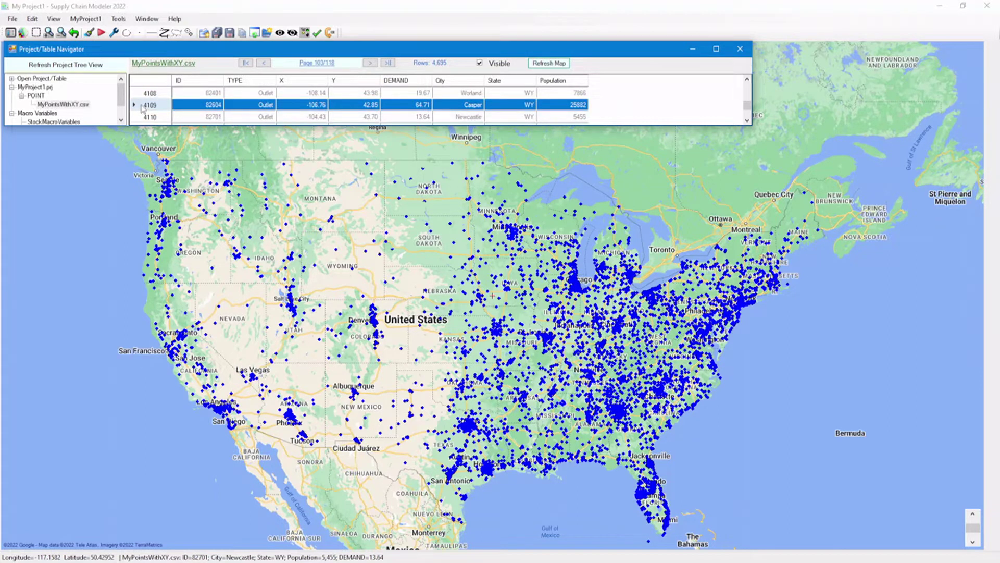
left_click(146, 93)
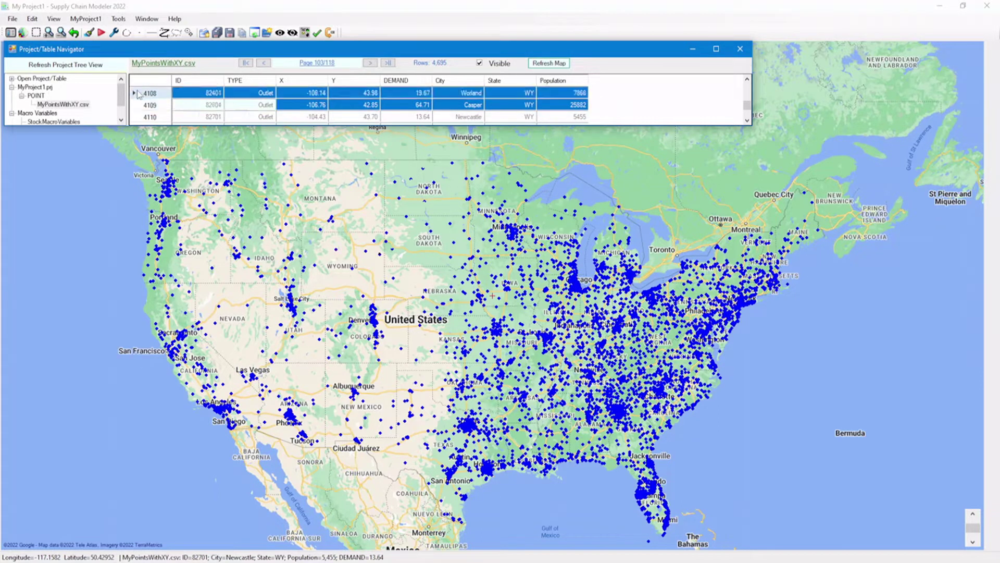
left_click(137, 119)
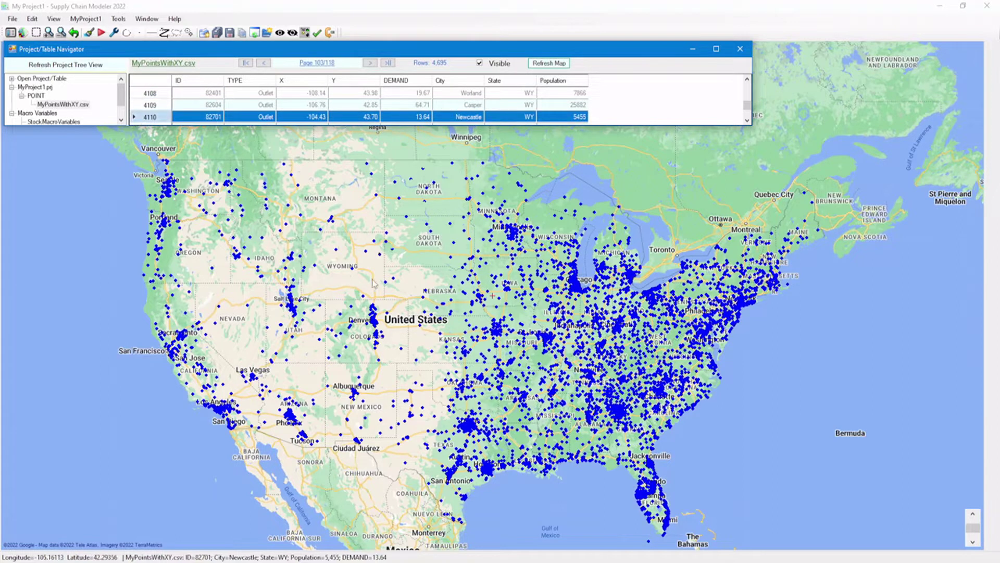
Look up the records of further map points in southeastern Wyoming and eastern New Mexico
left_click(387, 287)
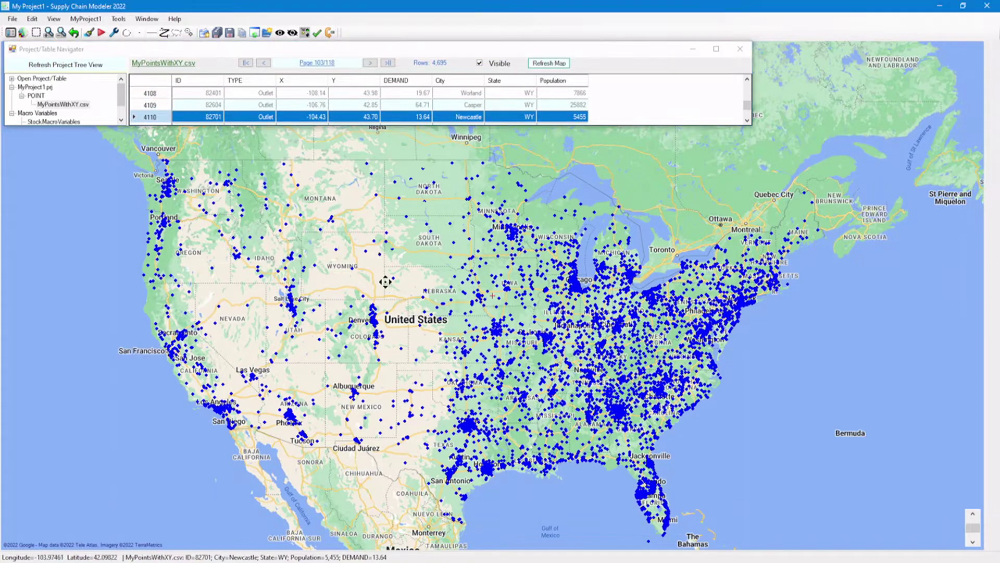
left_click(386, 282)
left_click(384, 403)
Show the table attributes of MyPointsWithXY.csv and place their panel below the table navigator
left_click(63, 95)
right_click(61, 106)
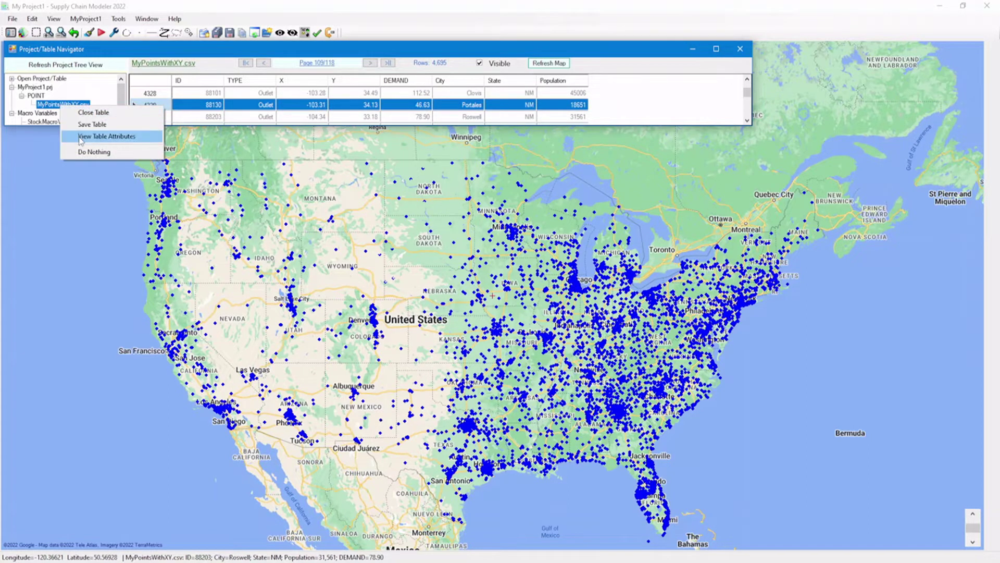
left_click(81, 137)
left_click_drag(101, 42, 74, 136)
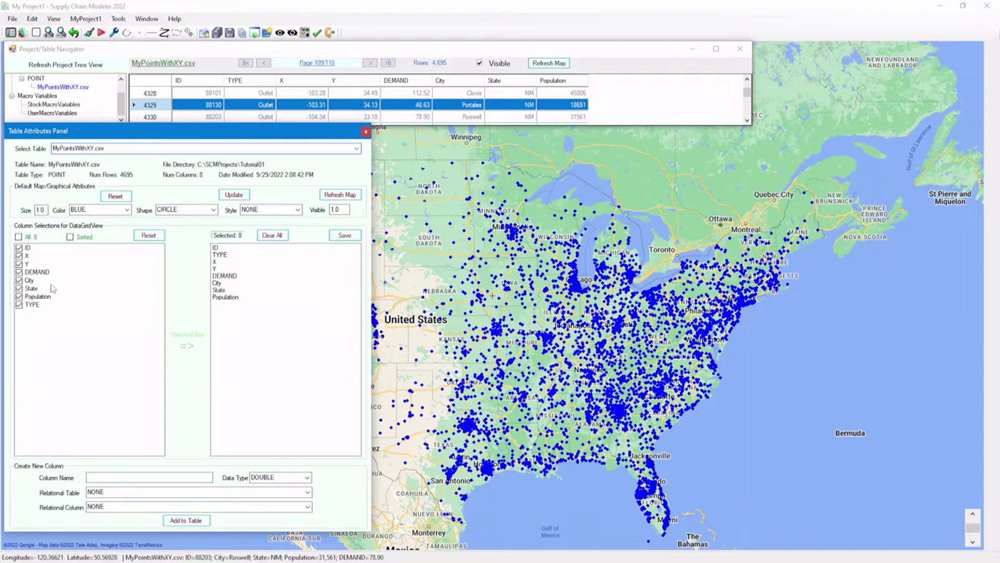
Reselect all columns of the table in their file order for the data grid and save the selection
left_click(19, 237)
left_click(19, 237)
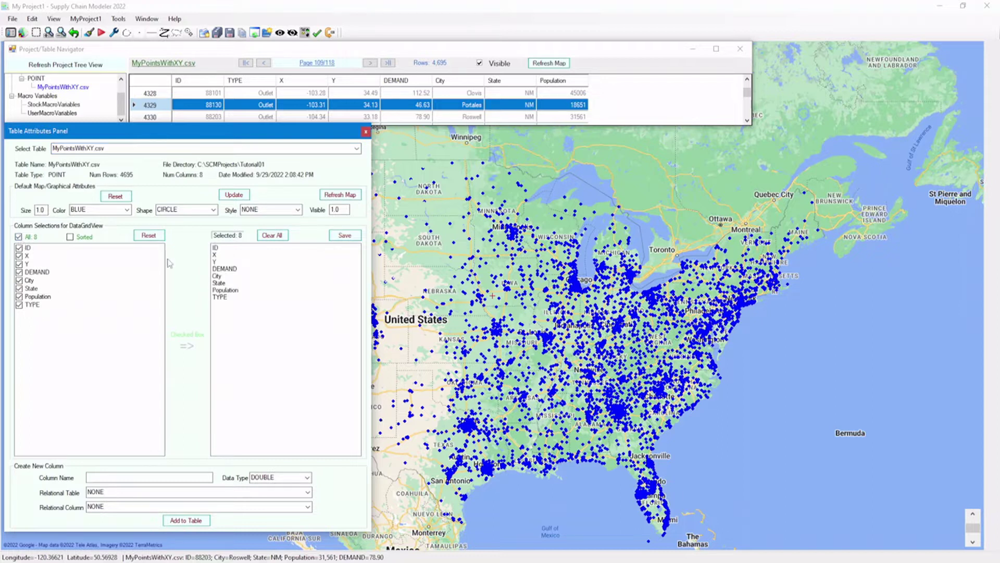
left_click(345, 235)
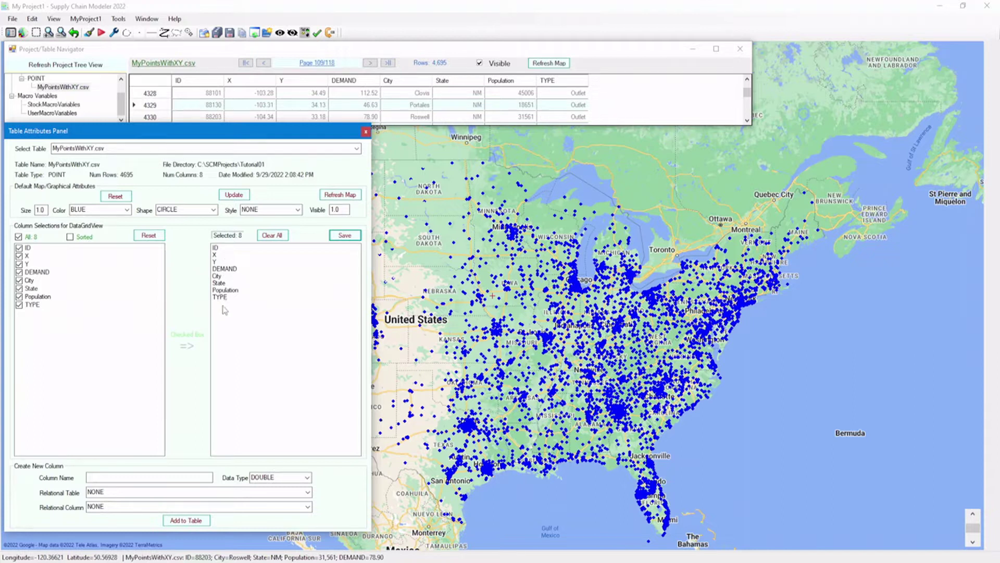
Move the TYPE and Population columns directly after ID in the data grid order and save it
left_click(228, 290)
left_click(227, 262)
left_click_drag(227, 262, 226, 260)
left_click_drag(225, 297, 226, 256)
left_click(340, 237)
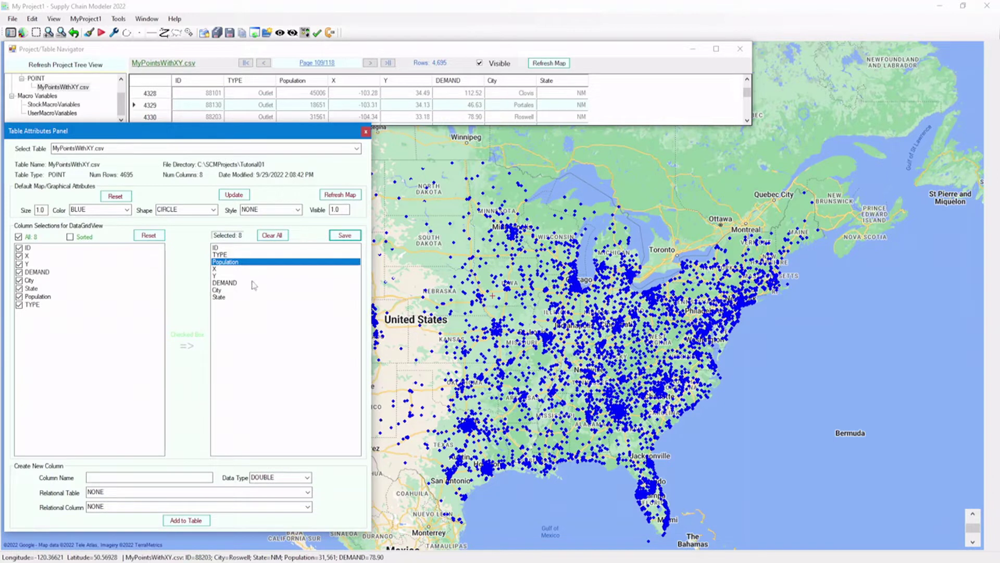
Return the Population column to the end of the data grid order and save it
left_click_drag(246, 268, 248, 314)
left_click(346, 235)
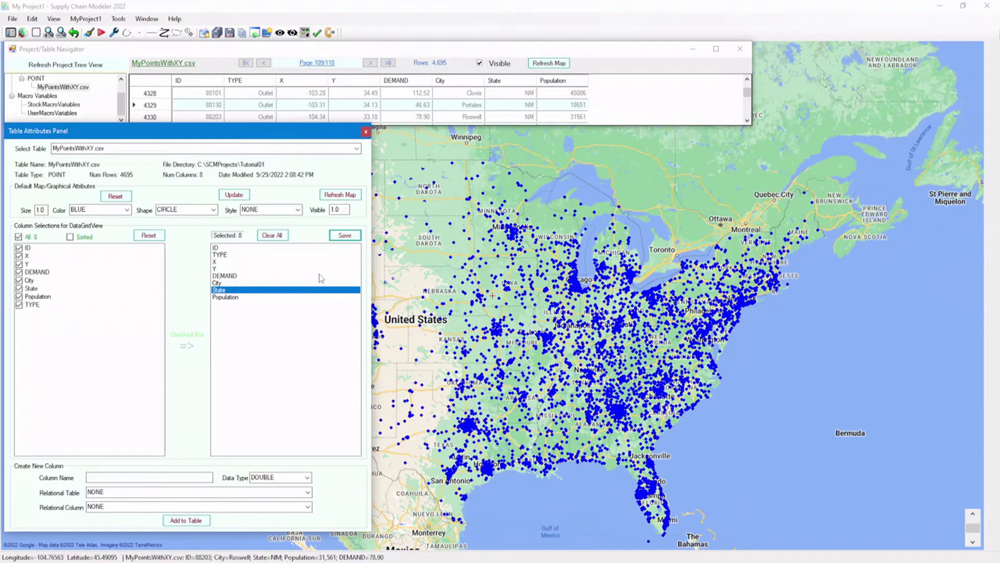
Remove the Population, State and ID columns from the data grid selection and save it
double_click(229, 297)
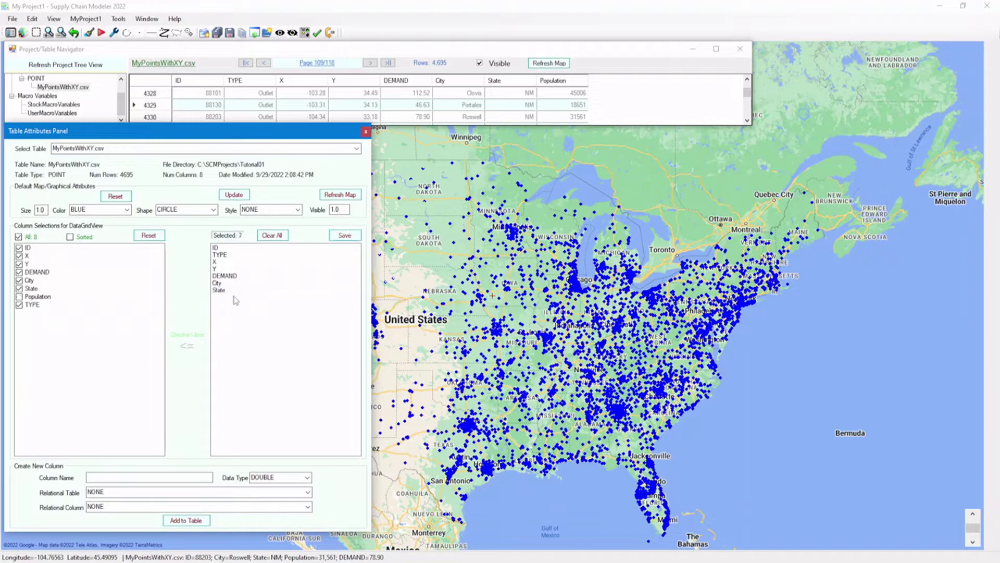
double_click(223, 292)
double_click(222, 249)
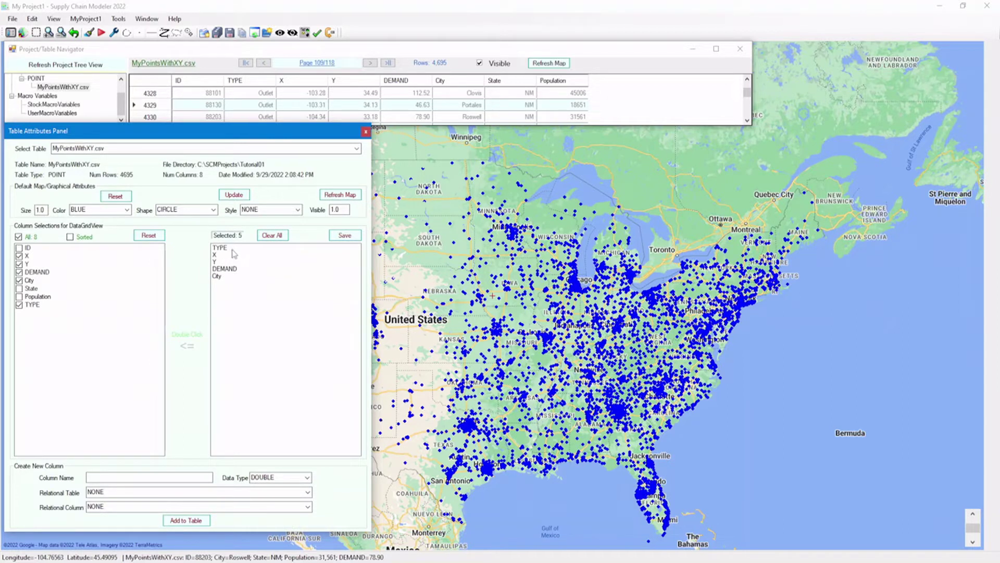
left_click(336, 235)
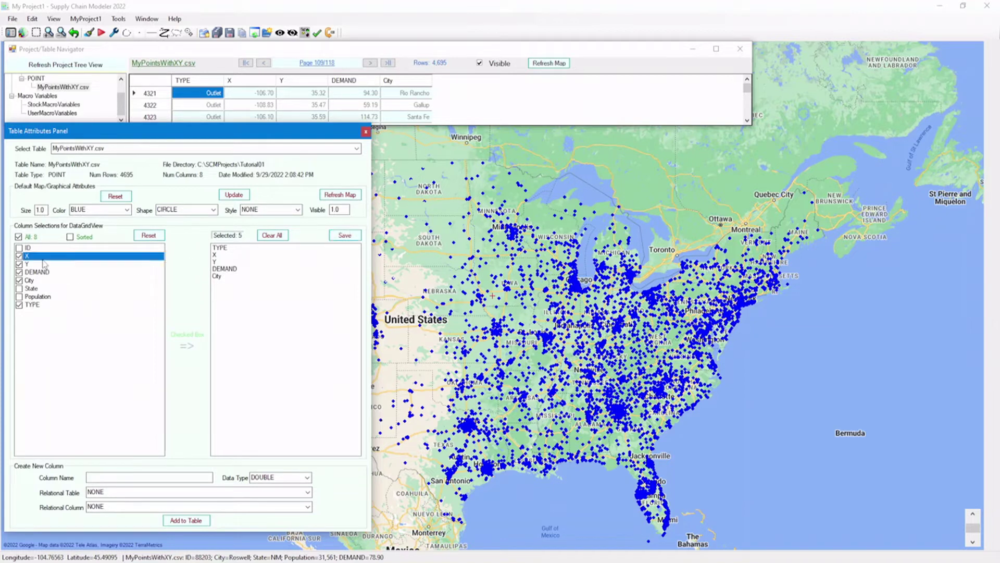
Select all columns for the data grid again, move TYPE directly after ID, and save the selection
left_click(20, 237)
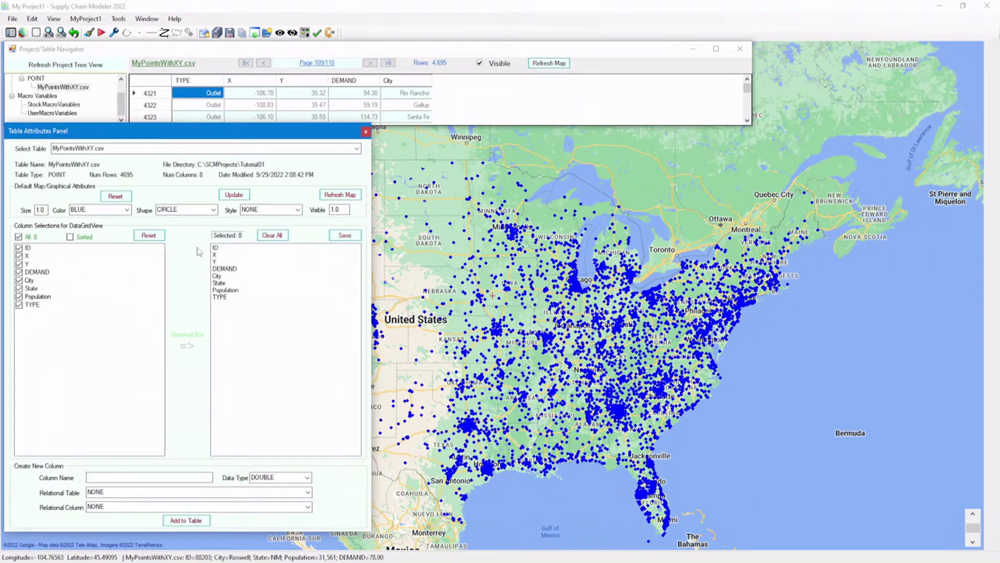
left_click(224, 297)
left_click_drag(225, 301, 224, 255)
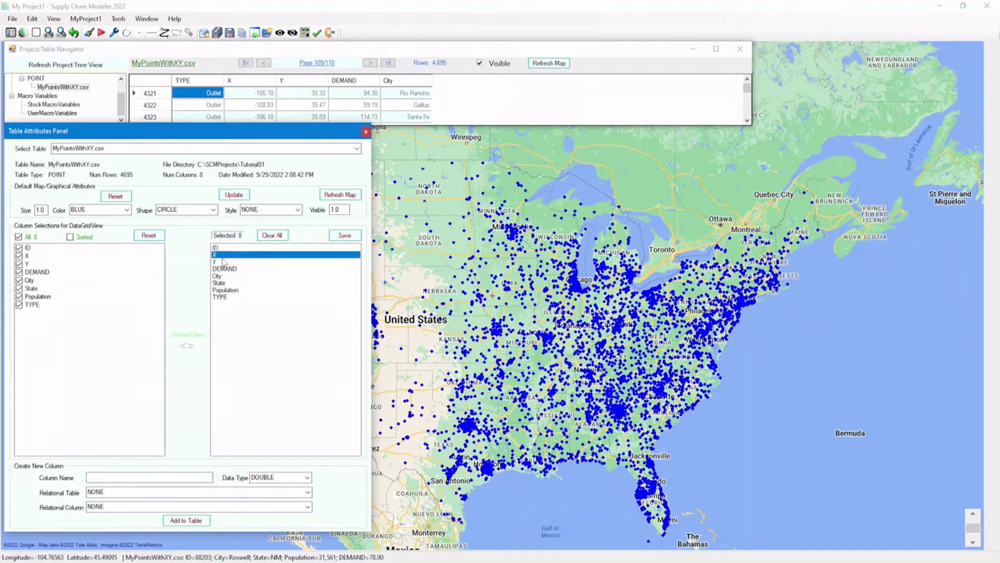
left_click(344, 237)
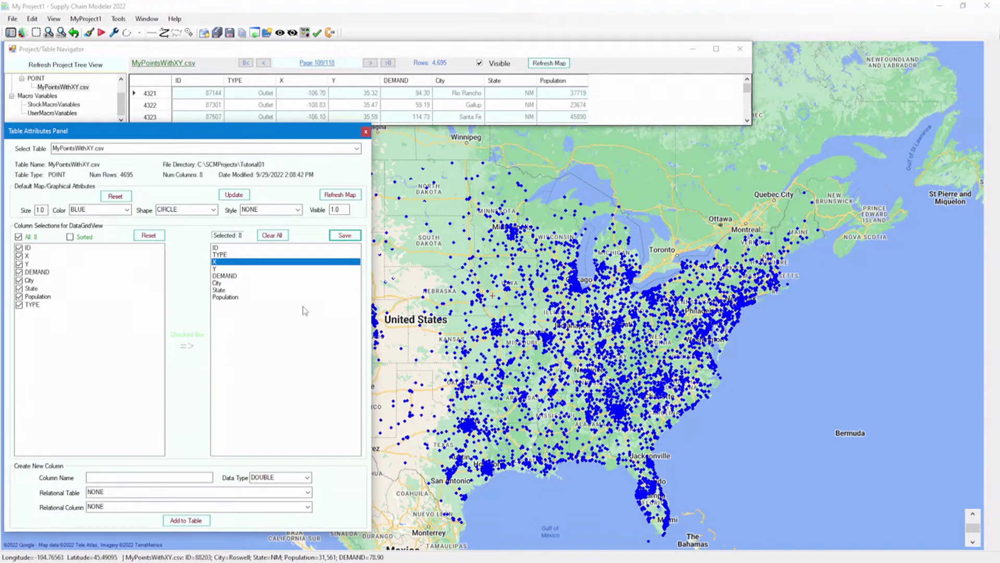
Set the default point size to 2 for MyPointsWithXY.csv, update the attributes, and refresh the map
left_click(159, 141)
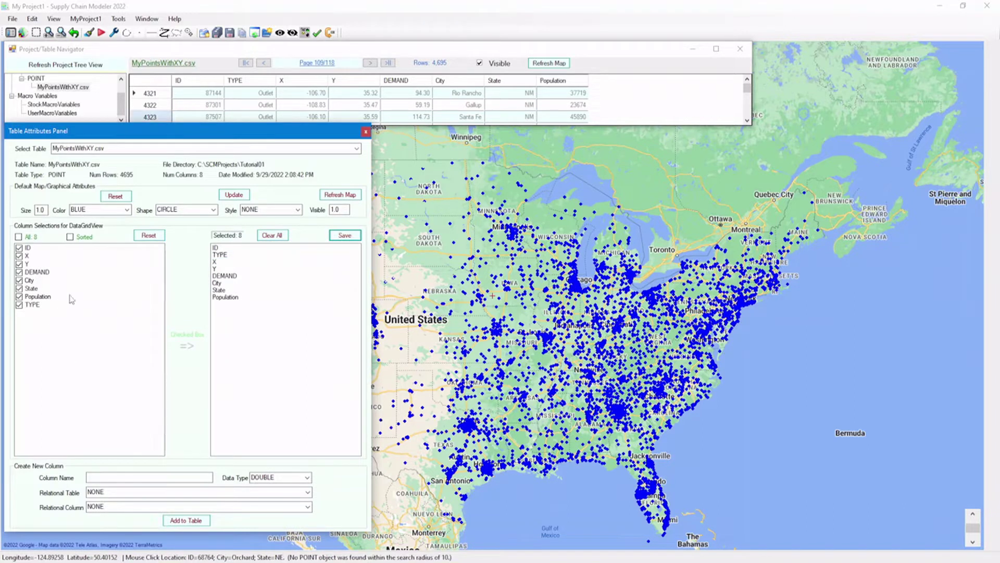
left_click(40, 209)
type("2")
left_click(234, 195)
left_click(325, 195)
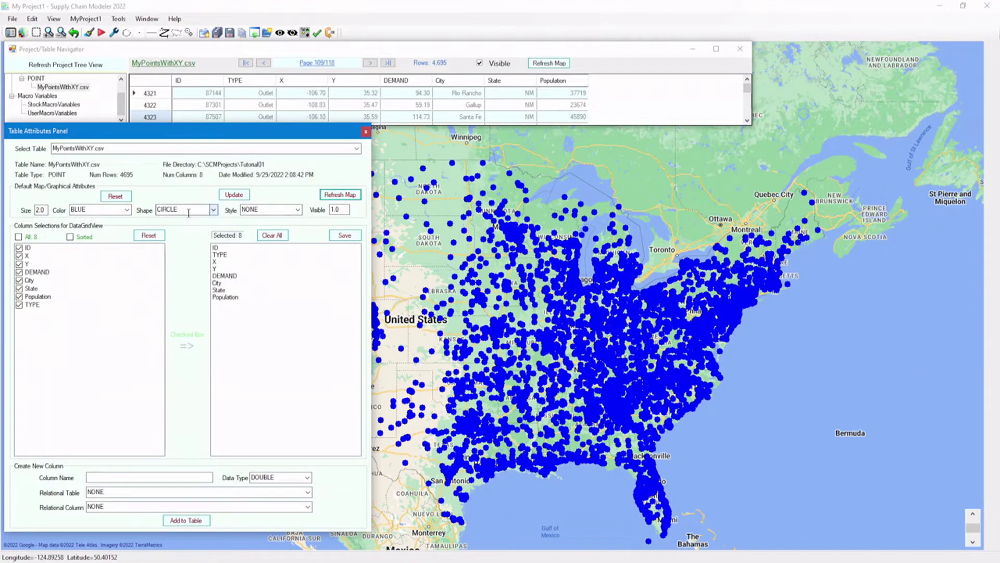
Set the default point color to RED for MyPointsWithXY.csv, update the attributes, and refresh the map
left_click(126, 209)
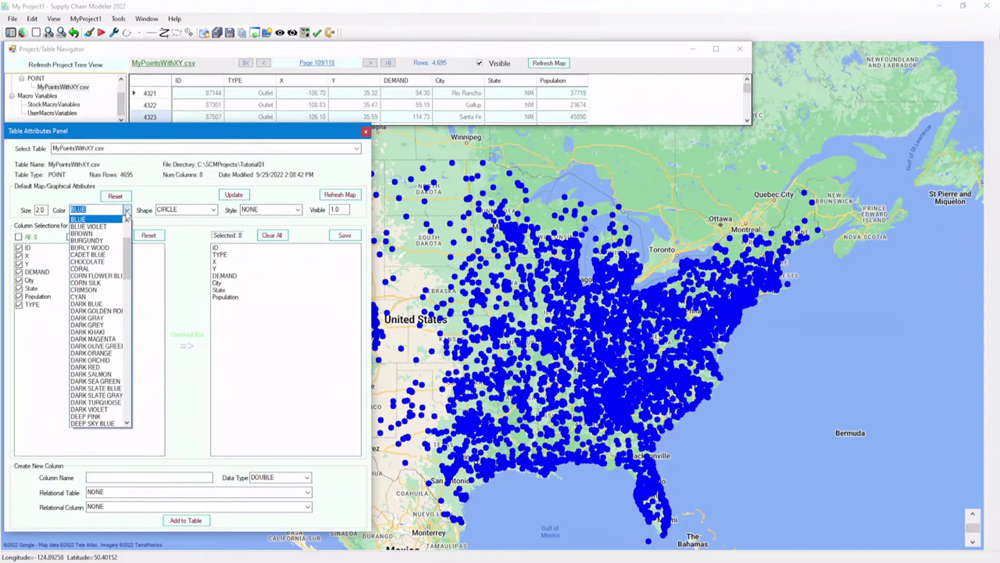
type("red")
left_click(78, 226)
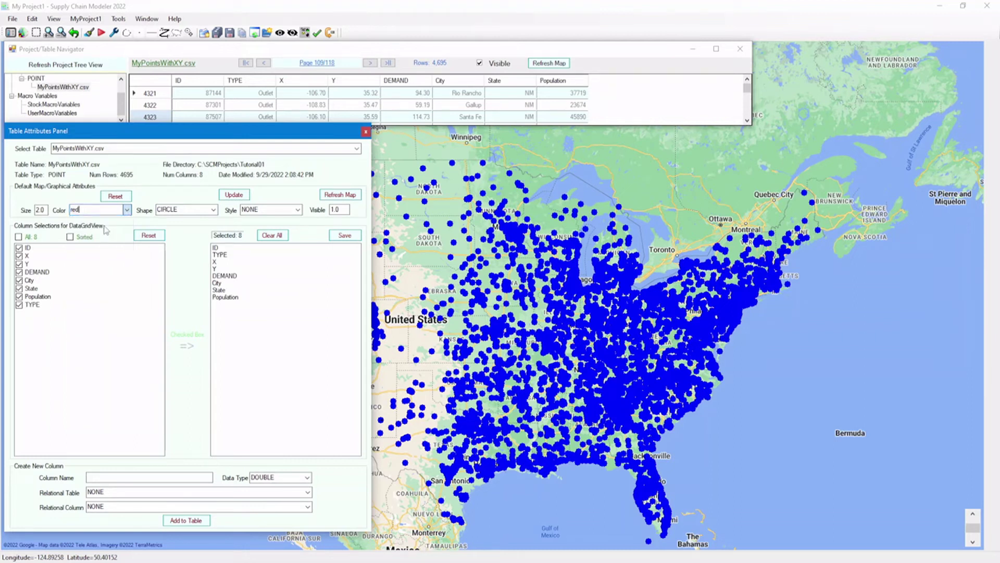
left_click(234, 198)
left_click(332, 195)
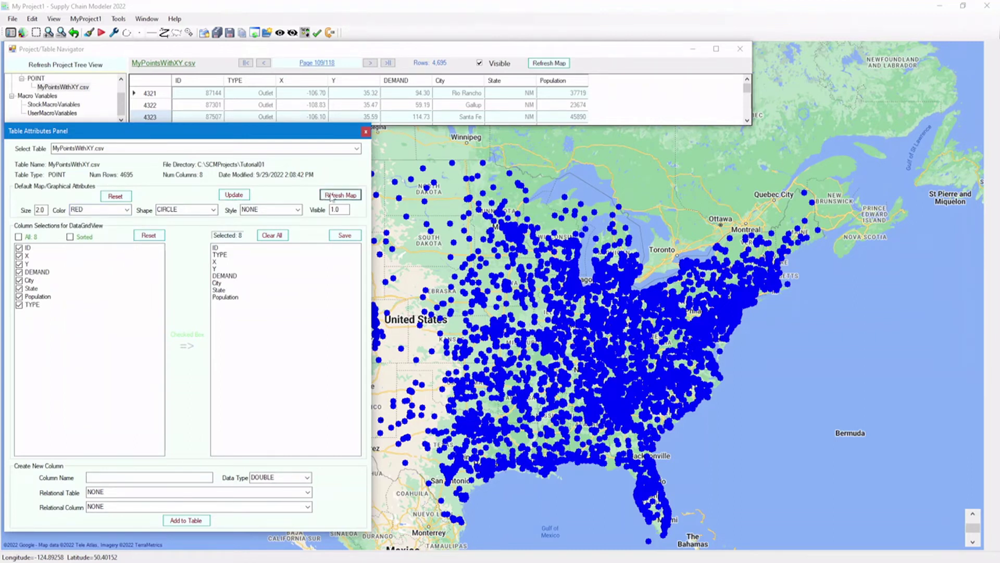
Set the default point shape to STAR, update the attributes, and refresh the map
left_click(214, 209)
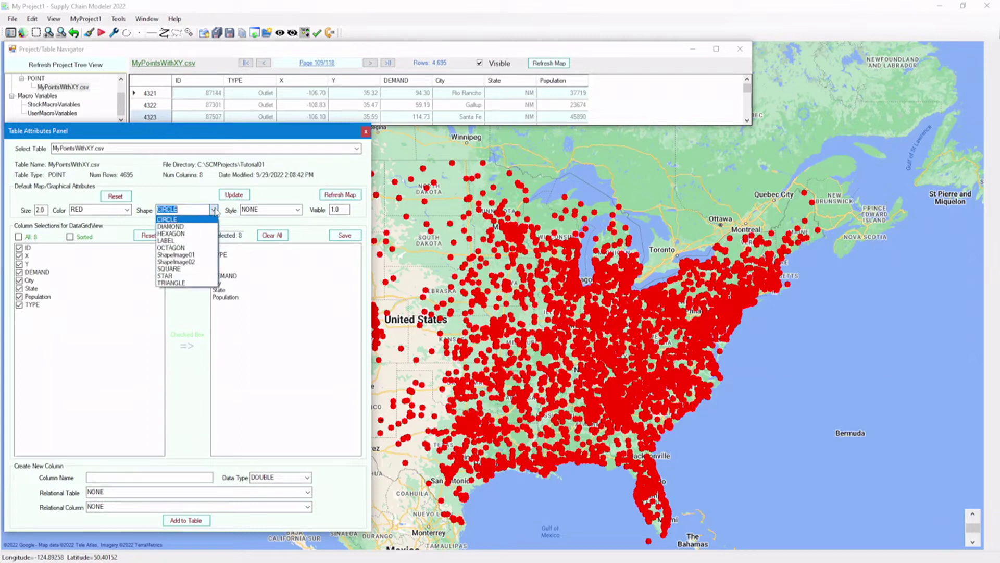
left_click(177, 275)
left_click(243, 195)
left_click(329, 194)
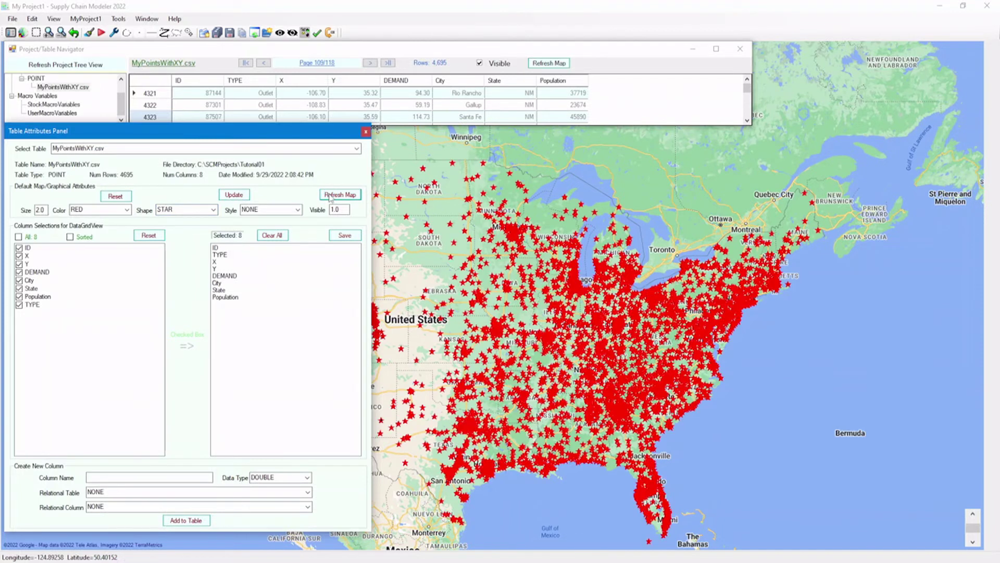
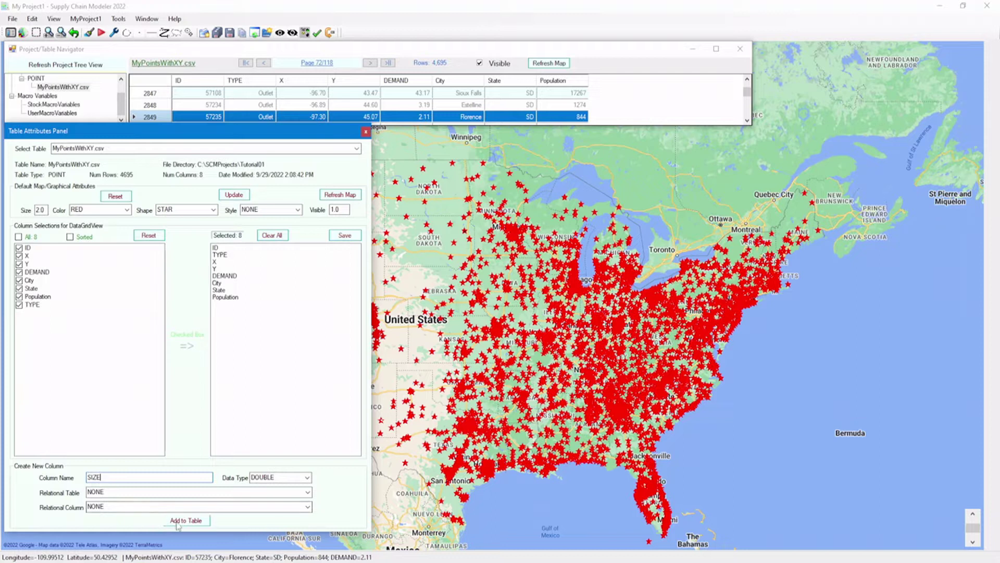
Add a SIZE column of type DOUBLE and a COLOR column of type CHAR(16) to the MyPointsWithXY.csv table
key("Return")
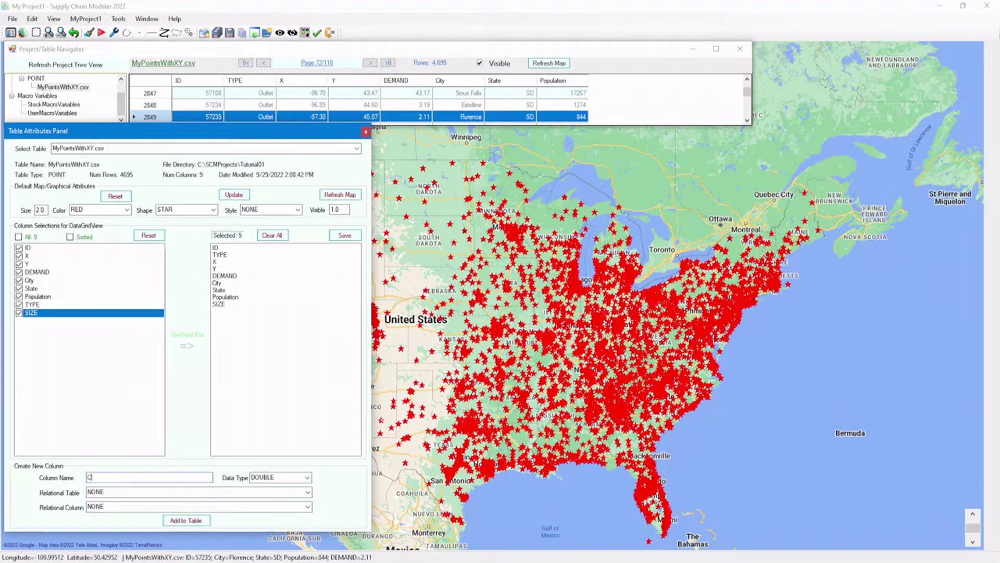
left_click(280, 478)
left_click(281, 411)
left_click(190, 517)
key("Return")
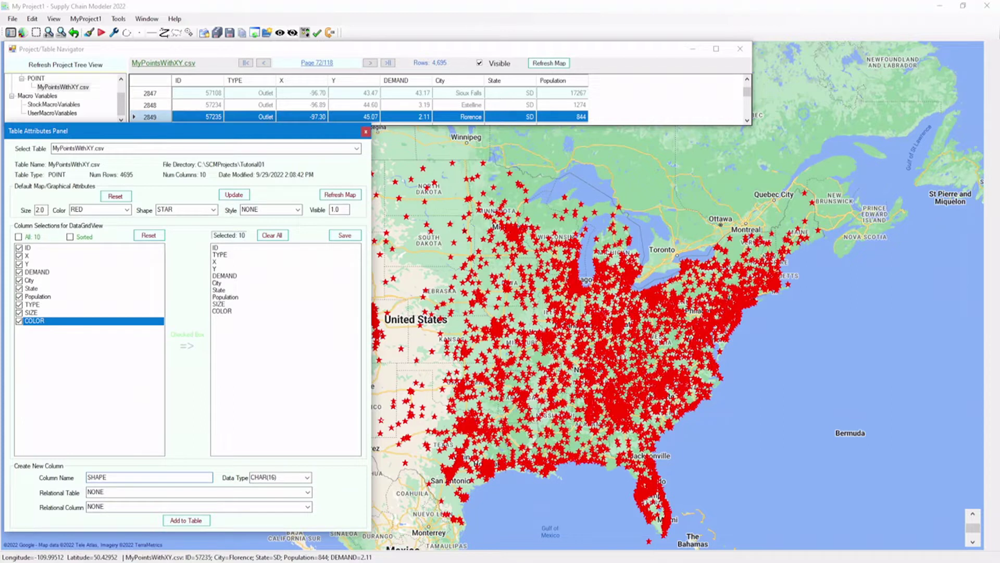
Add a SHAPE column of type CHAR(16) to the table, save the data grid column selection, and close the attributes panel
left_click(185, 521)
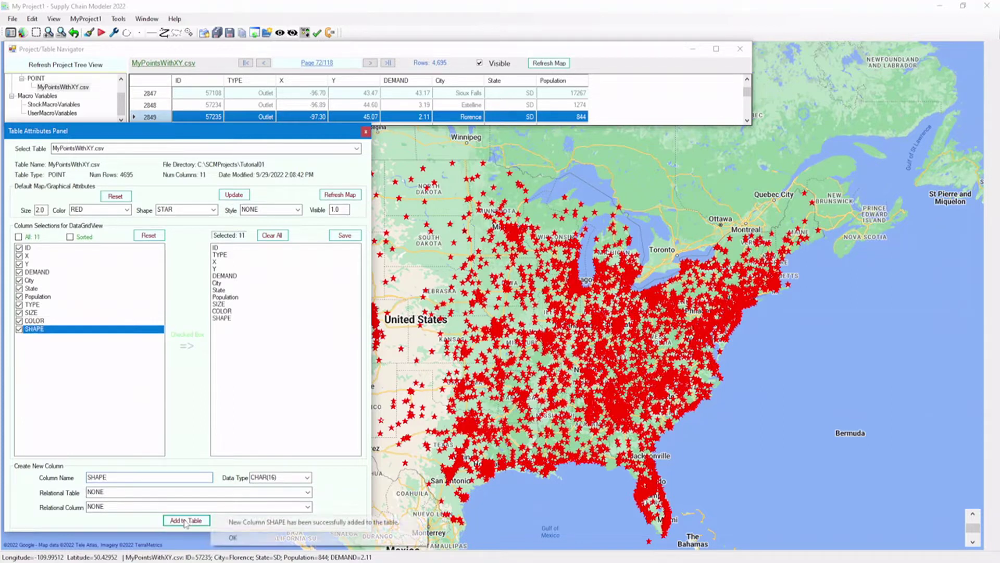
left_click(343, 237)
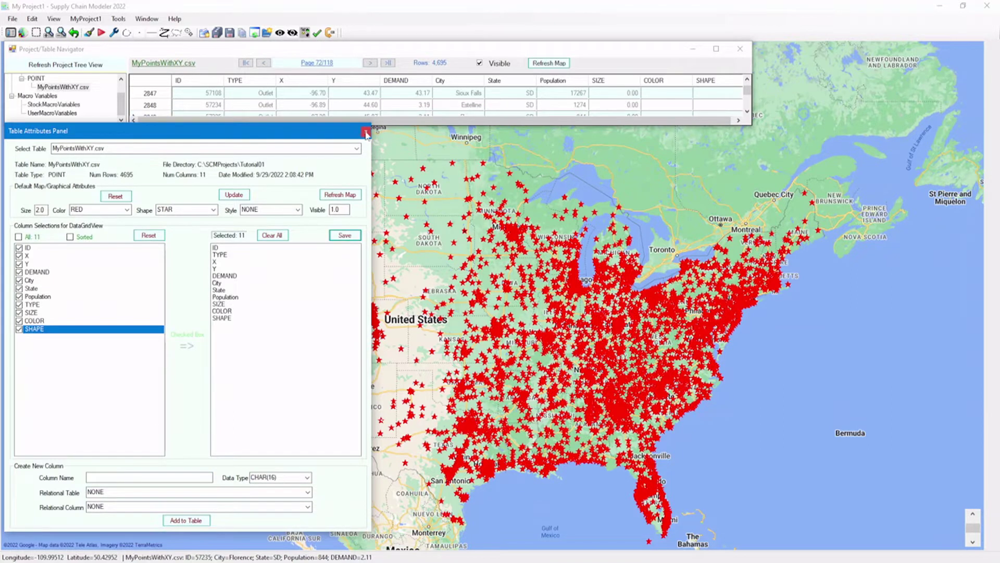
left_click(366, 132)
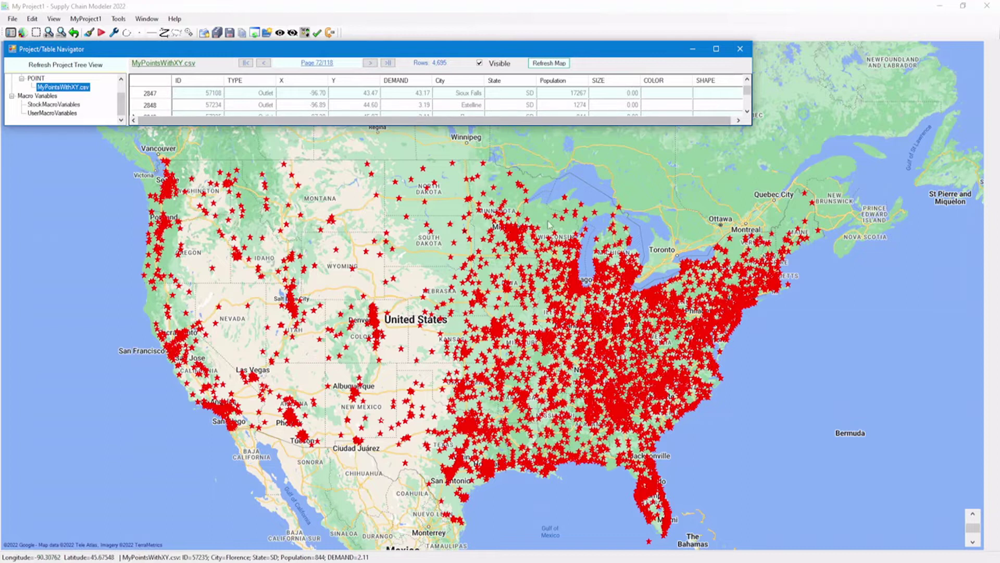
Run ColumnSetValue on the SIZE column with input data 1 and test criteria * to fill every row
left_click(528, 205)
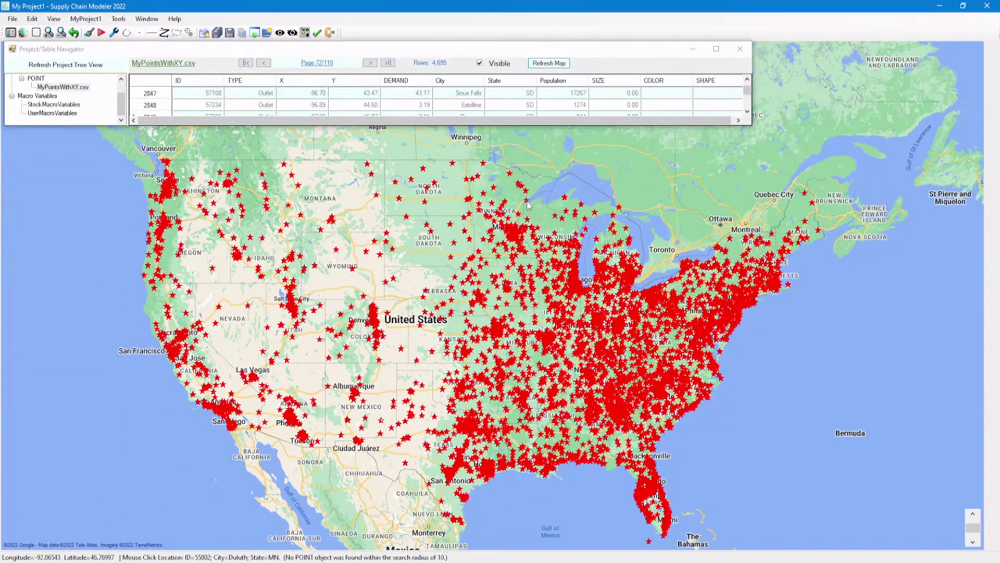
left_click(613, 86)
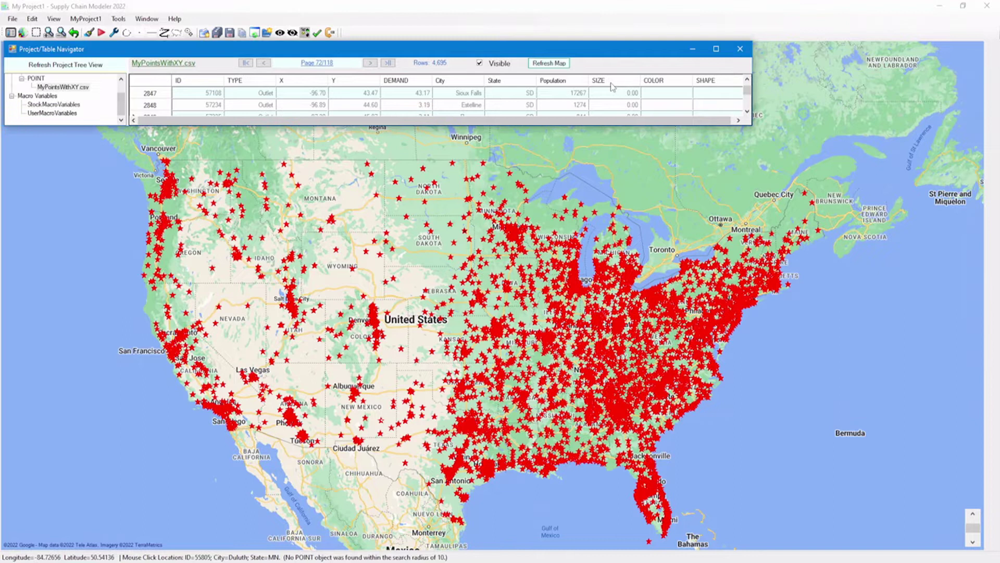
left_click(493, 257)
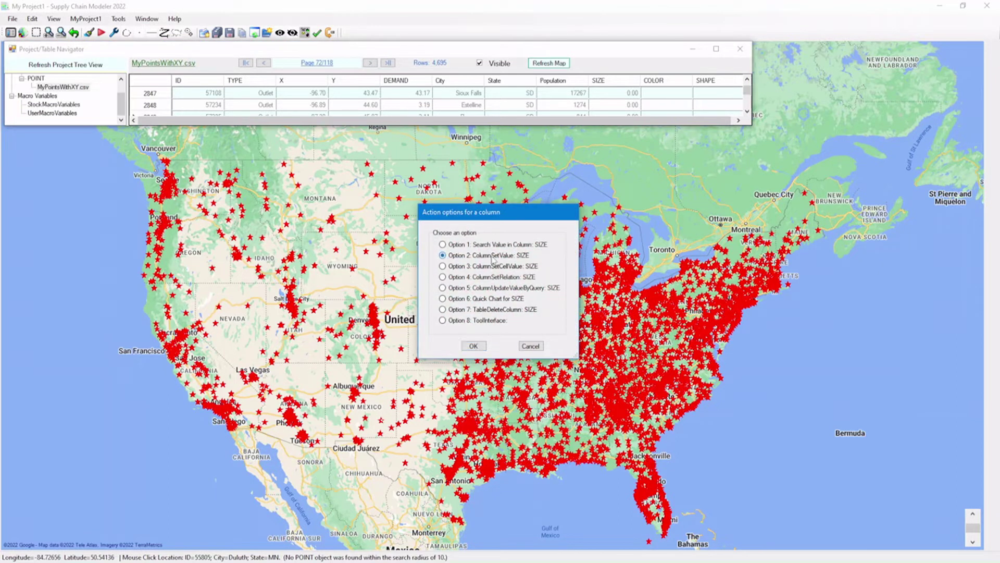
left_click(473, 346)
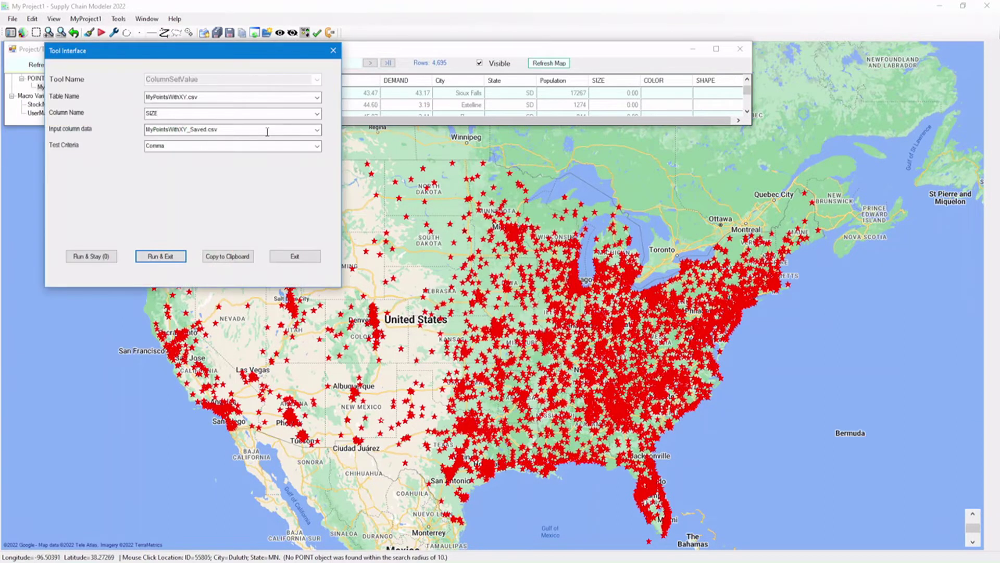
left_click_drag(210, 57, 199, 201)
left_click(232, 272)
key("shift+Right")
key("shift+Right")
key("shift+Right")
key("shift+Right")
key("shift+Right")
key("shift+Right")
key("shift+Right")
key("shift+Right")
key("shift+Right")
key("shift+Right")
key("shift+Right")
key("shift+Right")
key("shift+Right")
key("shift+Right")
key("shift+Right")
key("shift+Right")
key("shift+Right")
key("shift+Right")
key("shift+Right")
key("shift+Right")
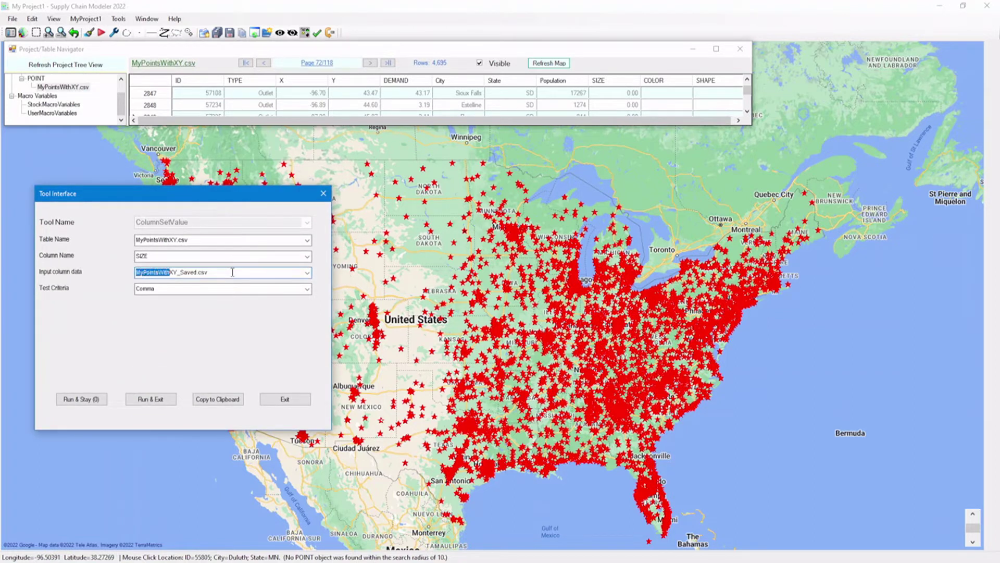
type("0")
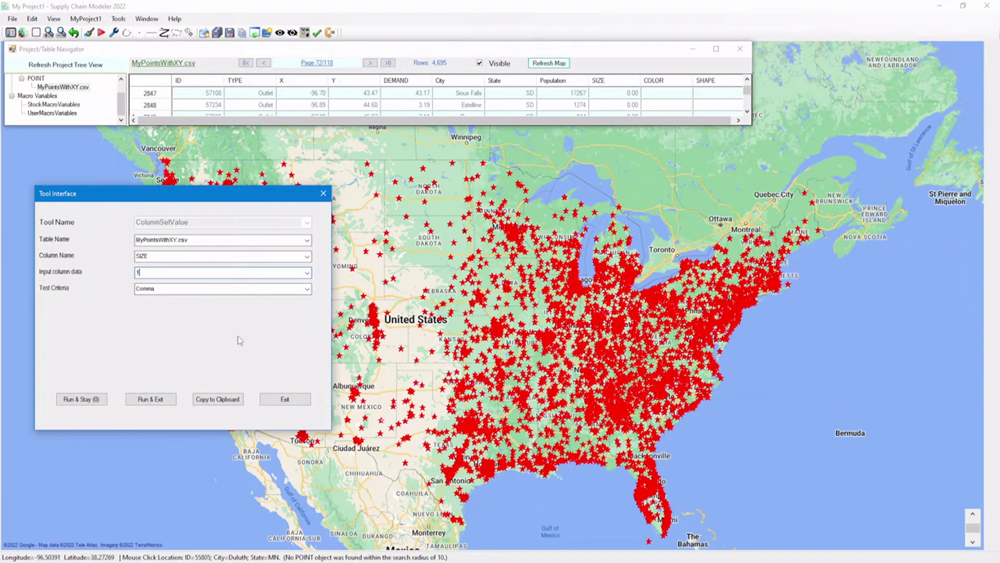
left_click(306, 292)
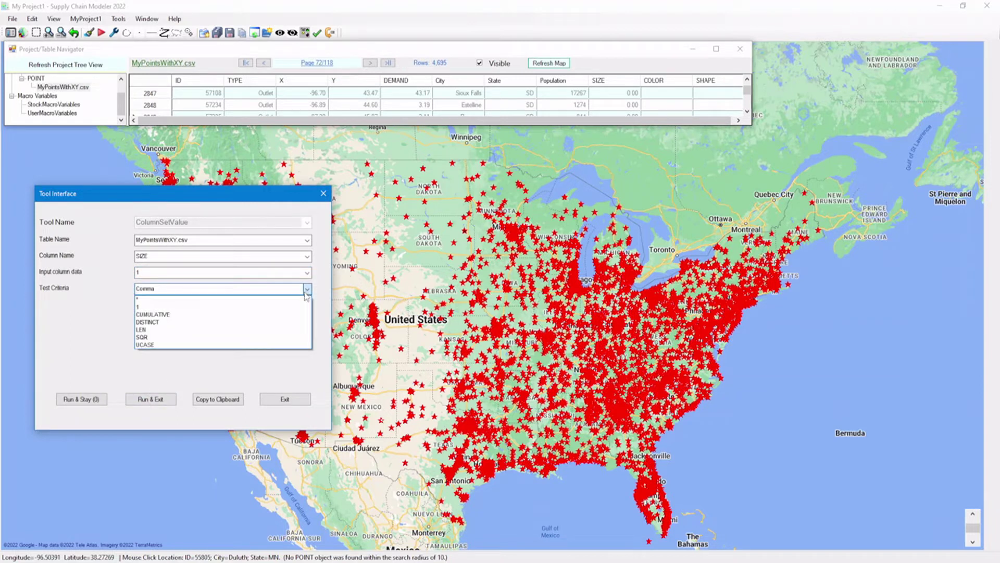
left_click(302, 299)
left_click(150, 398)
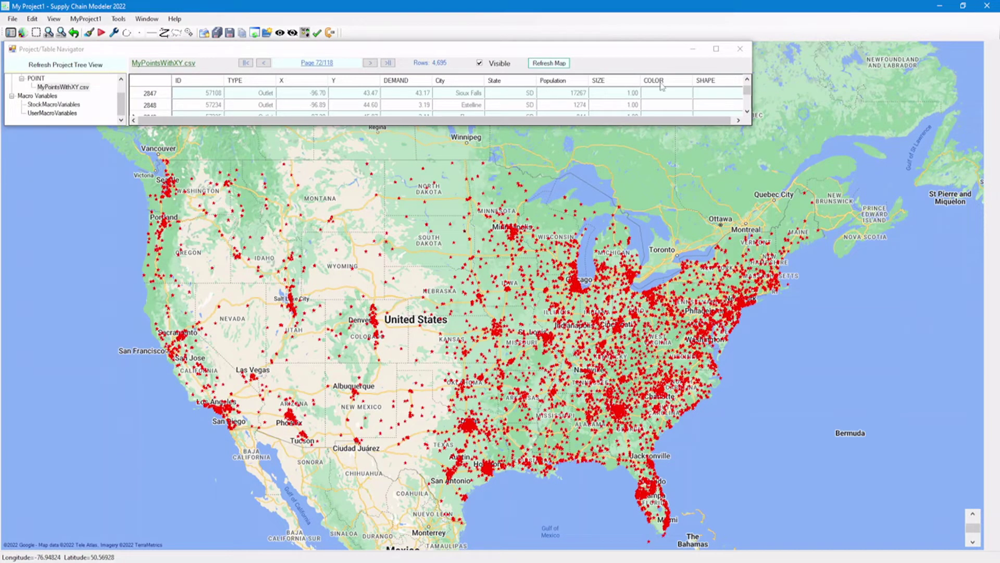
Run ColumnSetValue on the SIZE column with the expression [DEMAND]/50 so that point size scales with demand
double_click(623, 86)
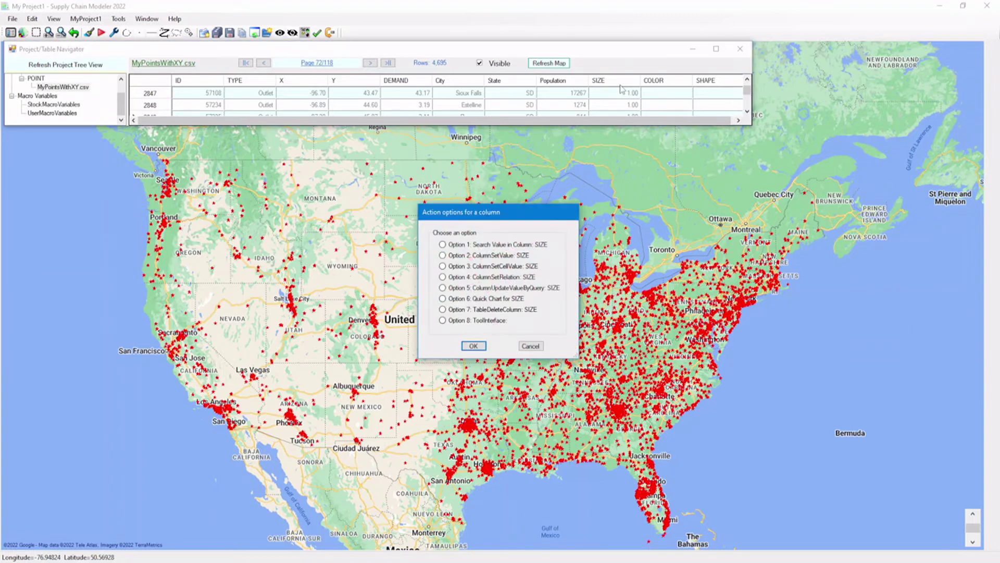
left_click(477, 257)
left_click(473, 346)
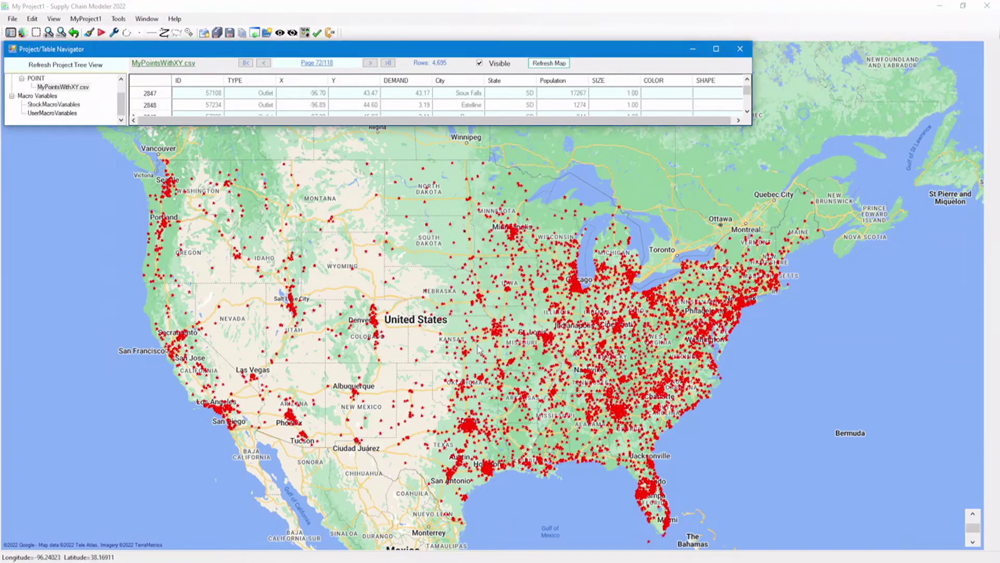
left_click(183, 145)
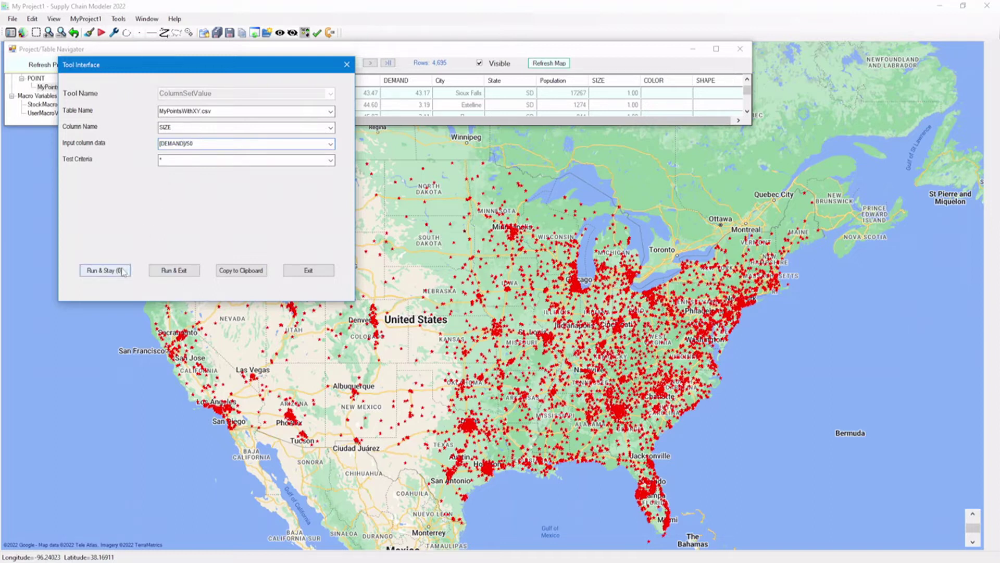
left_click(160, 270)
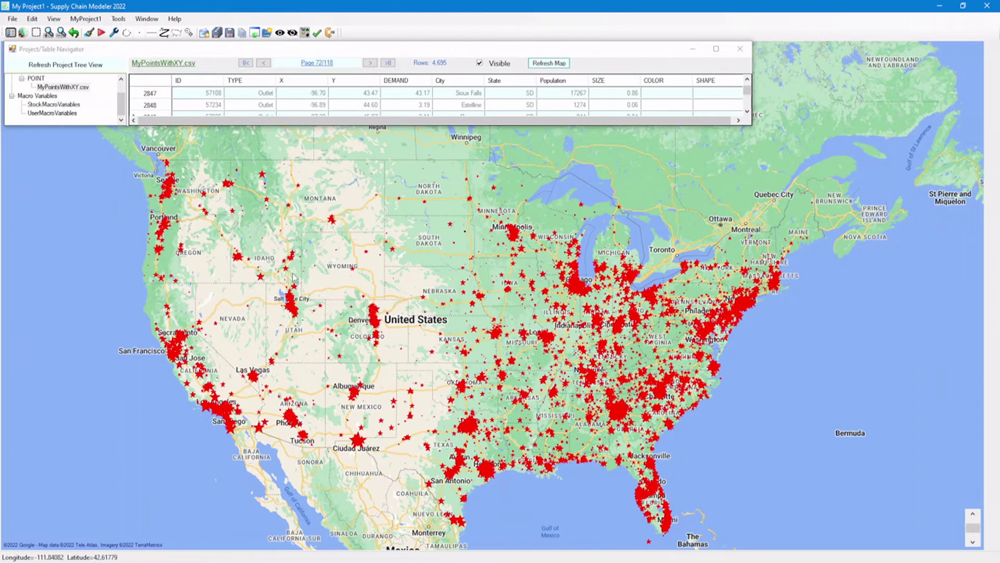
Zoom the map to the Atlanta area and inspect the records of the Duluth, Lawrenceville and Gainesville points
left_click(35, 32)
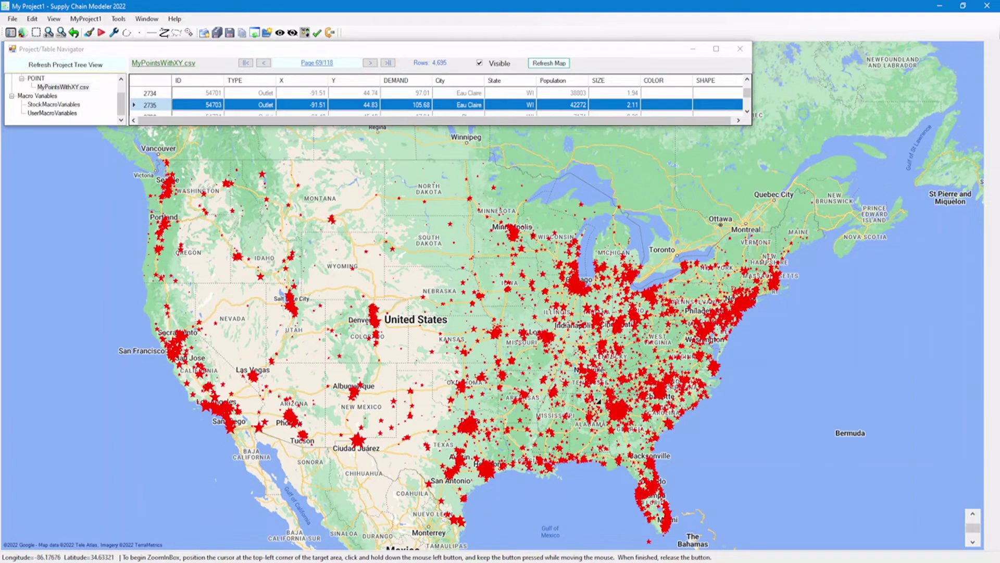
left_click_drag(601, 397, 639, 427)
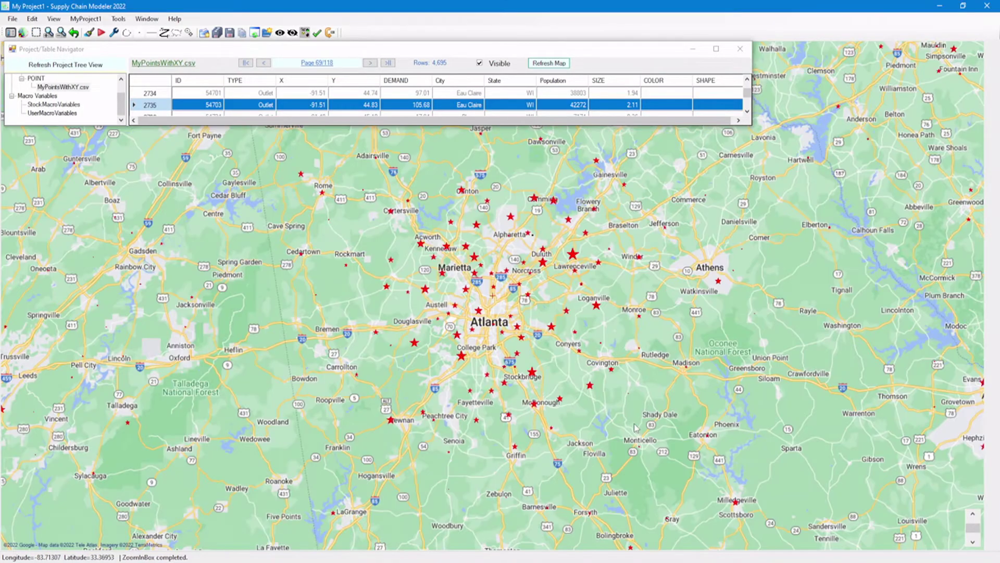
left_click_drag(512, 312, 495, 337)
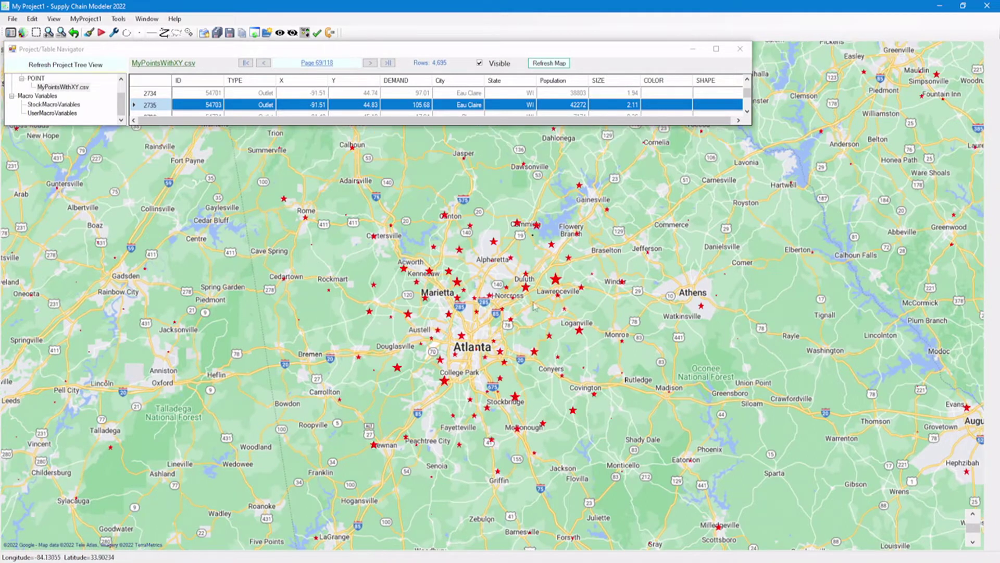
left_click(526, 288)
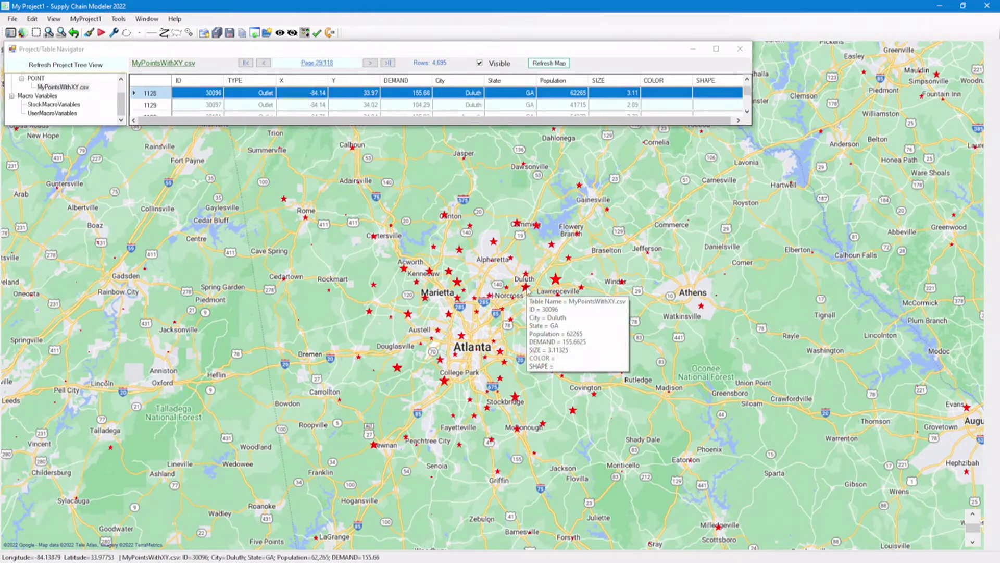
left_click(558, 284)
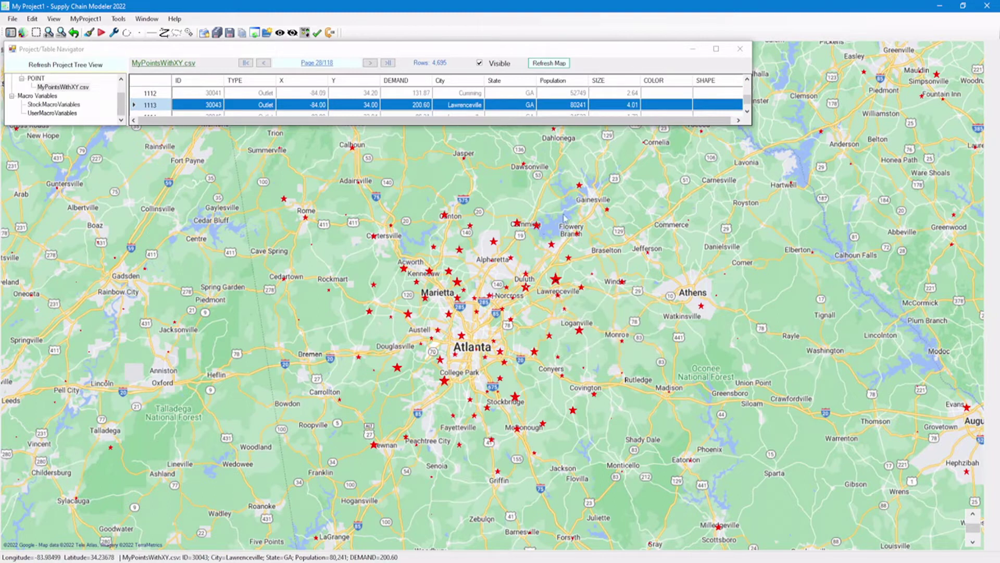
left_click(580, 186)
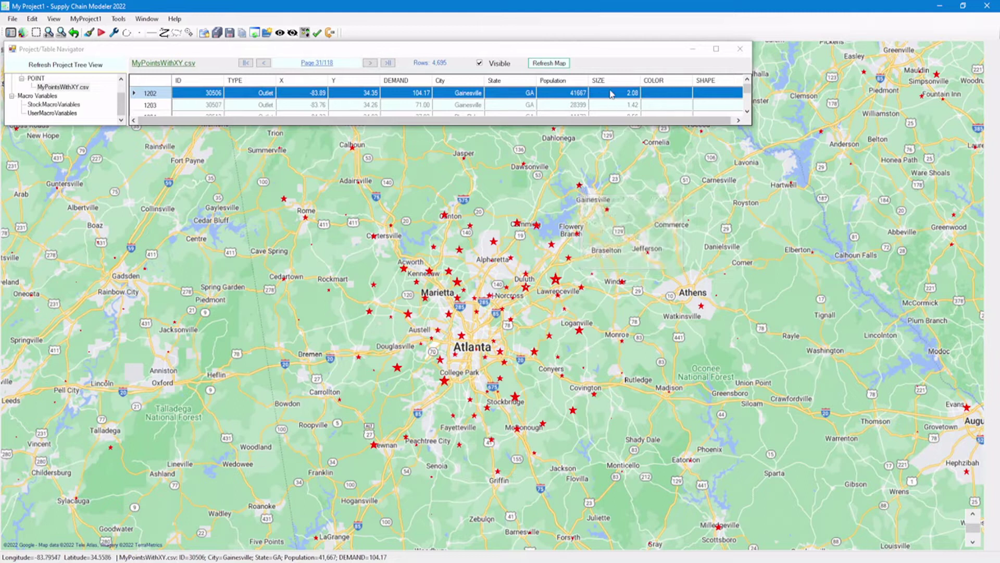
Run ColumnSetValue on the COLOR column with input data BLUE for all rows
right_click(655, 83)
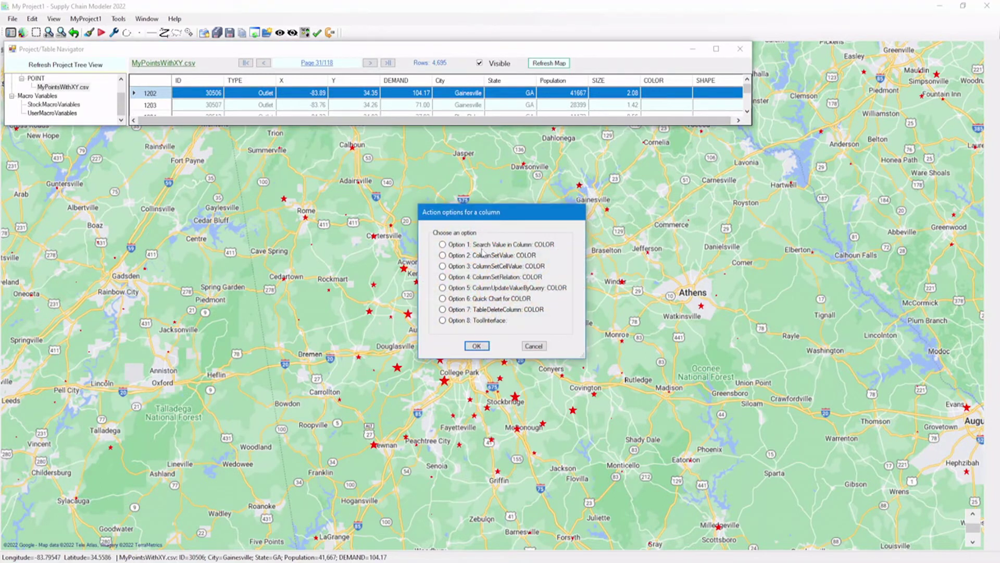
left_click(484, 258)
left_click(477, 346)
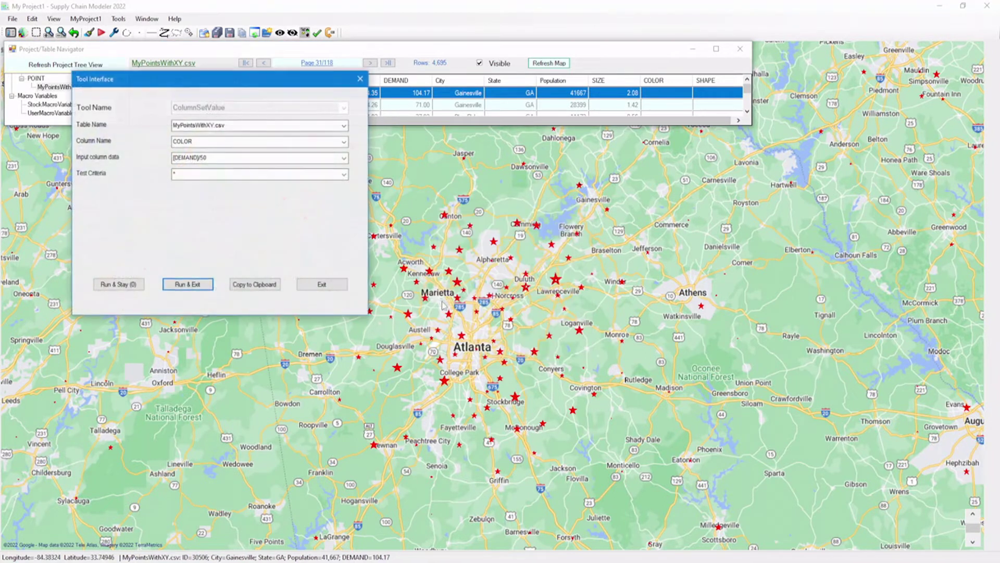
left_click(277, 157)
type("NONE")
double_click(277, 157)
type("BLUE")
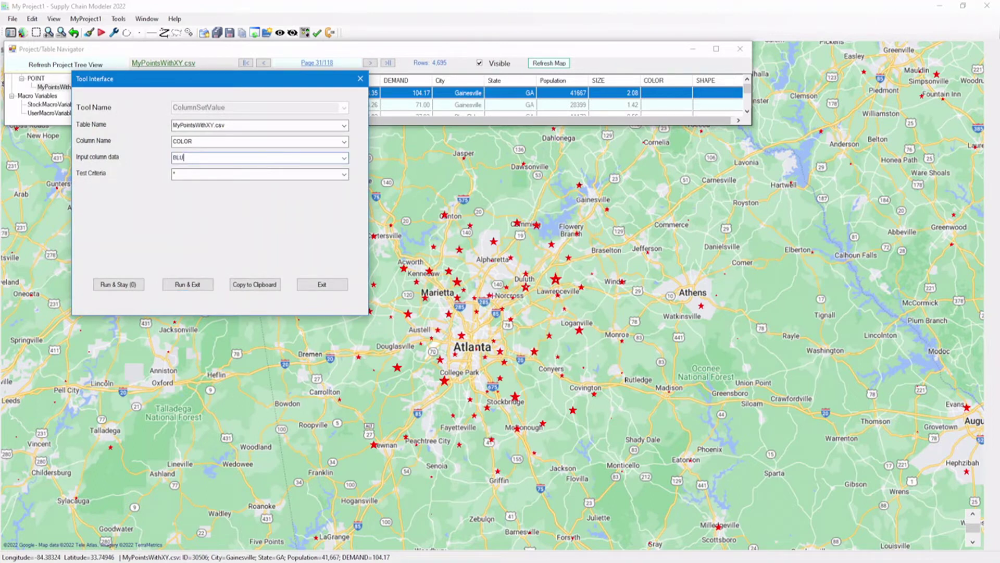
left_click(169, 286)
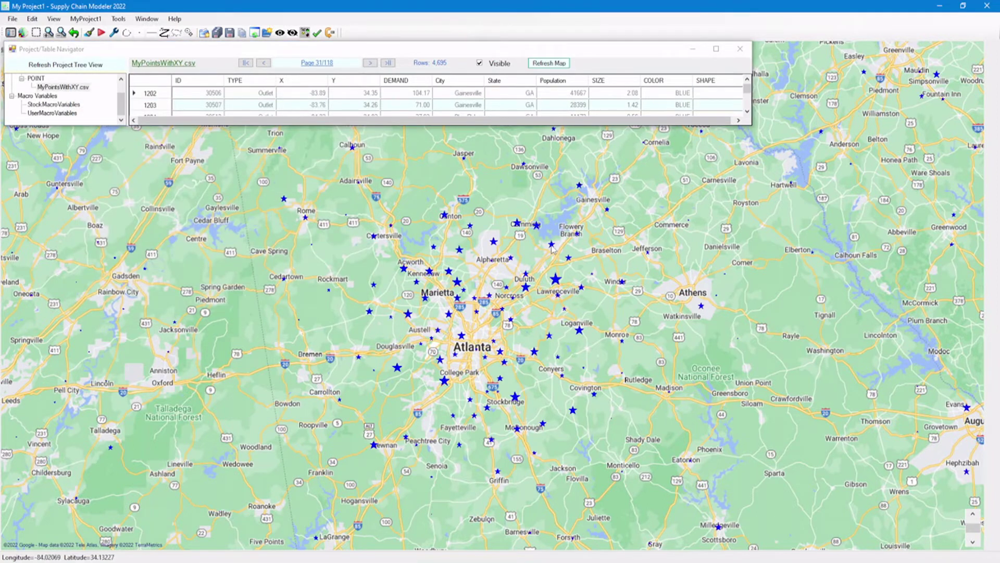
Run ColumnSetValue on the SHAPE column with input data TRIANGLE and test criteria * for all rows
left_click(709, 83)
left_click(709, 83)
left_click(497, 255)
left_click(476, 345)
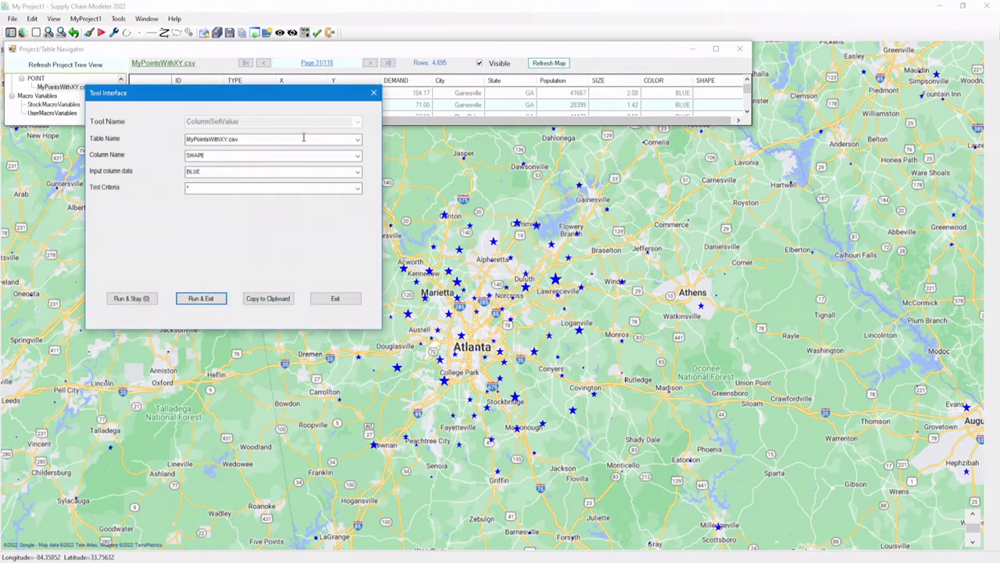
left_click(357, 172)
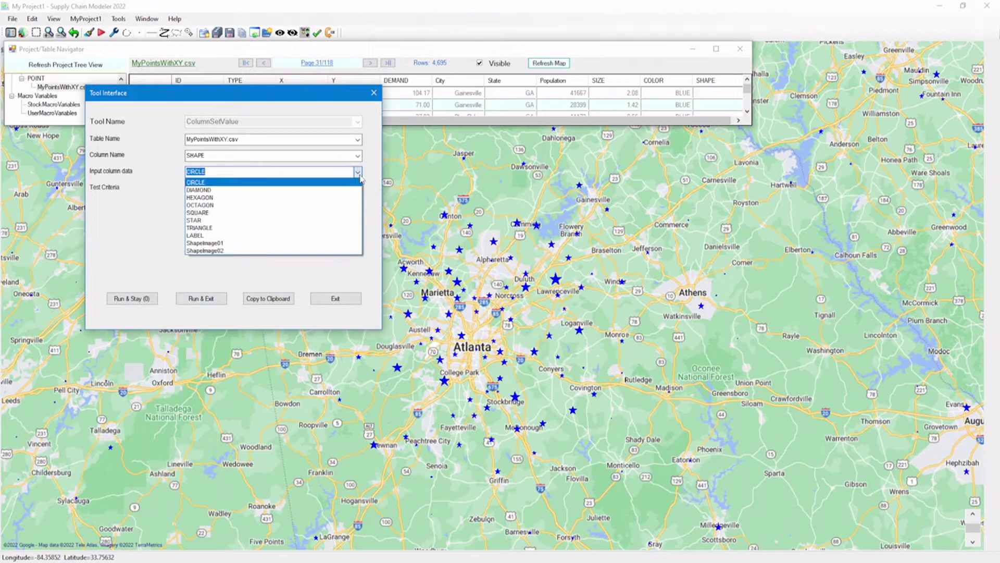
left_click(305, 228)
left_click(200, 298)
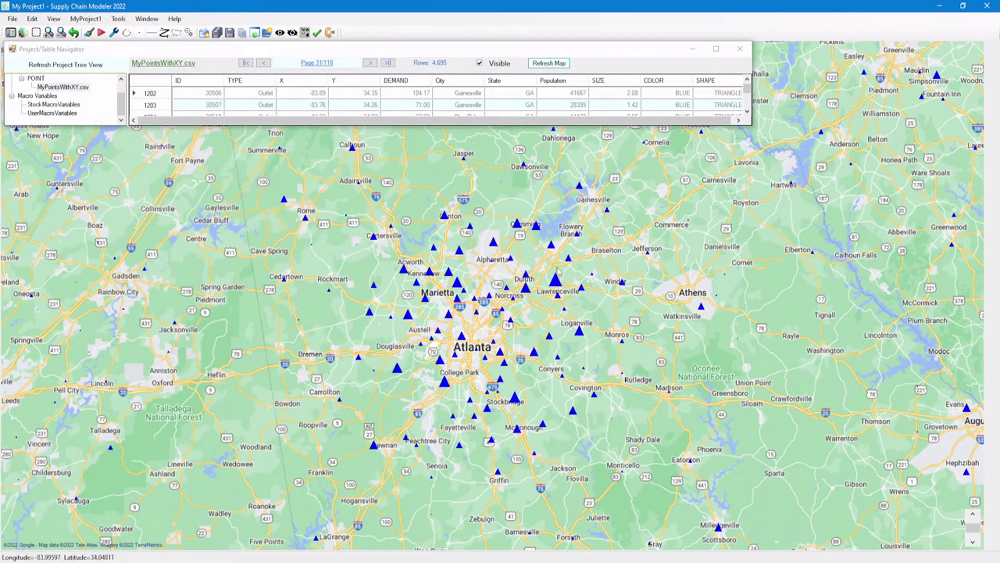
Set the Gainesville record with ID 30506 to SIZE 7, COLOR RED and SHAPE DIAMOND, and refresh the map
left_click(580, 190)
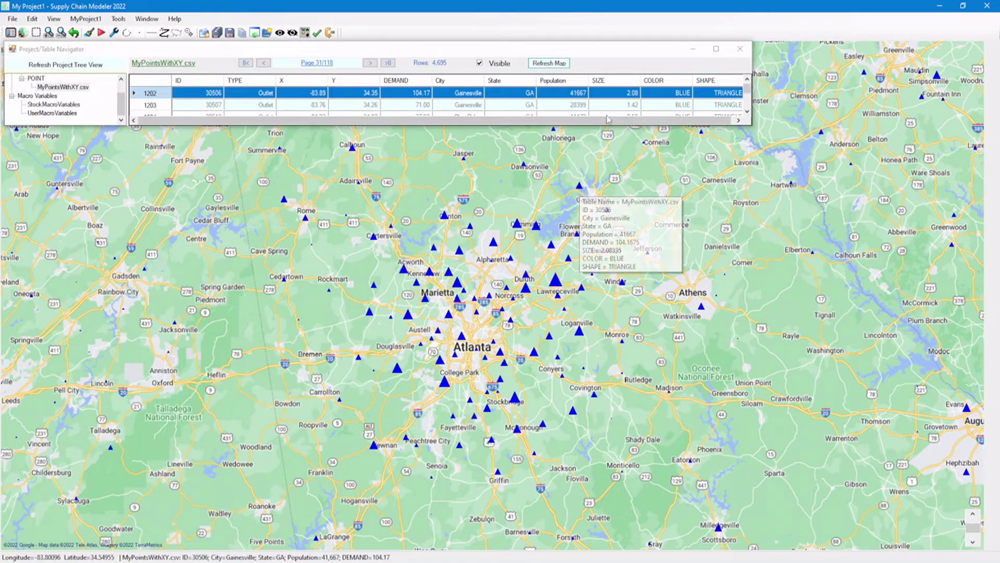
left_click(617, 93)
left_click(616, 92)
type("7")
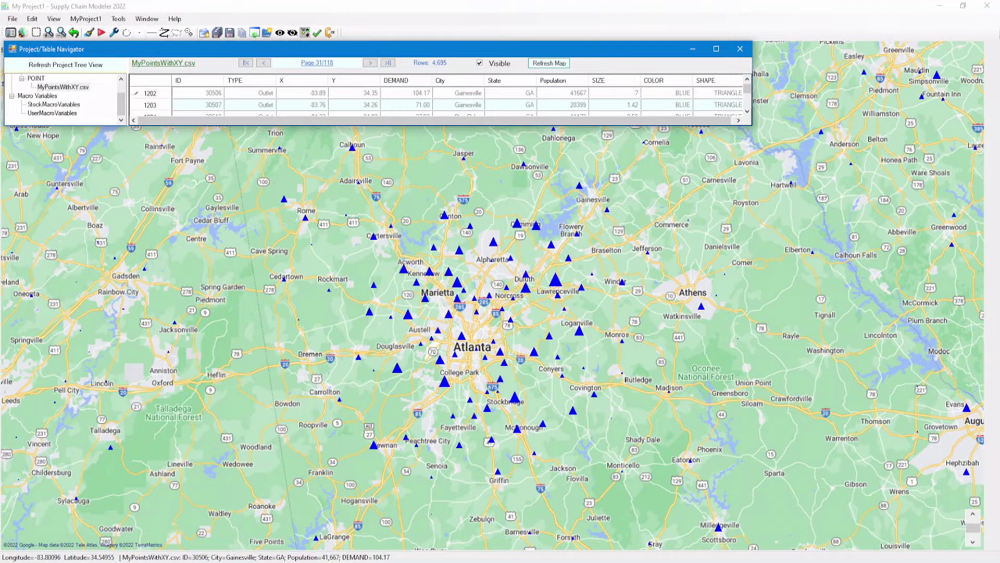
left_click(667, 92)
left_click(667, 93)
type("RED")
left_click(715, 93)
left_click(714, 93)
type("D")
key("Return")
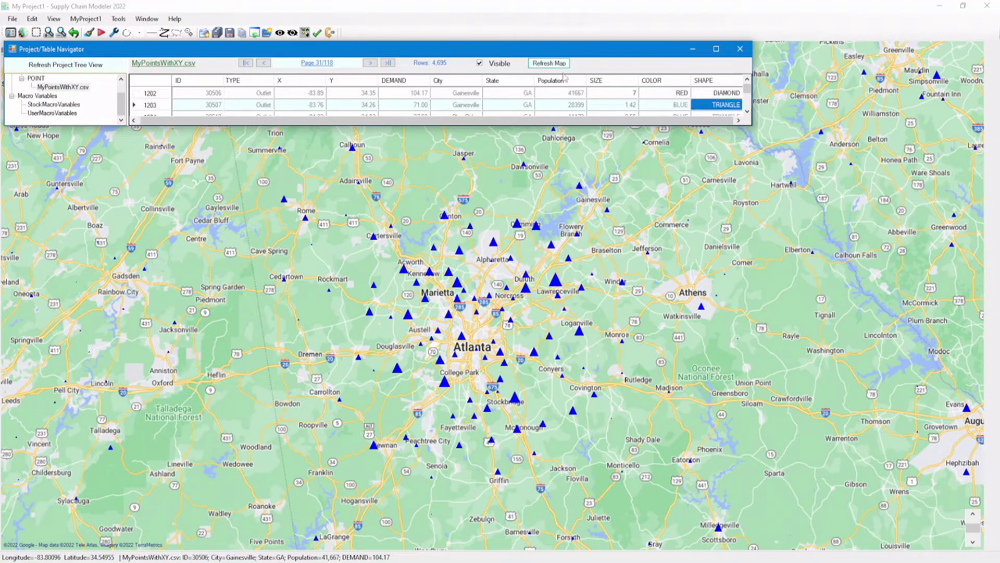
left_click(538, 63)
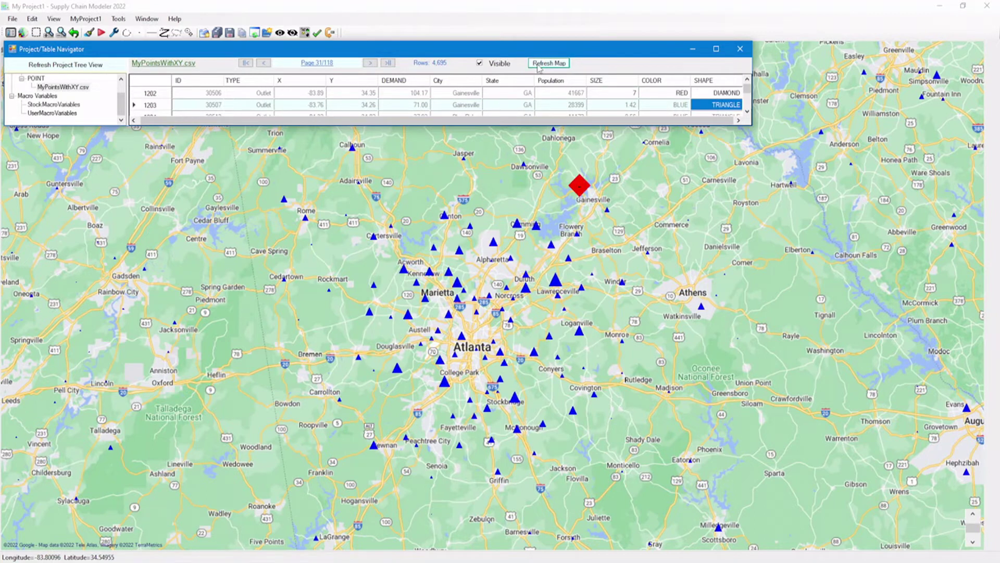
Set the red Gainesville point's record to SIZE 5 and SHAPE CIRCLE, and refresh the map
left_click(580, 188)
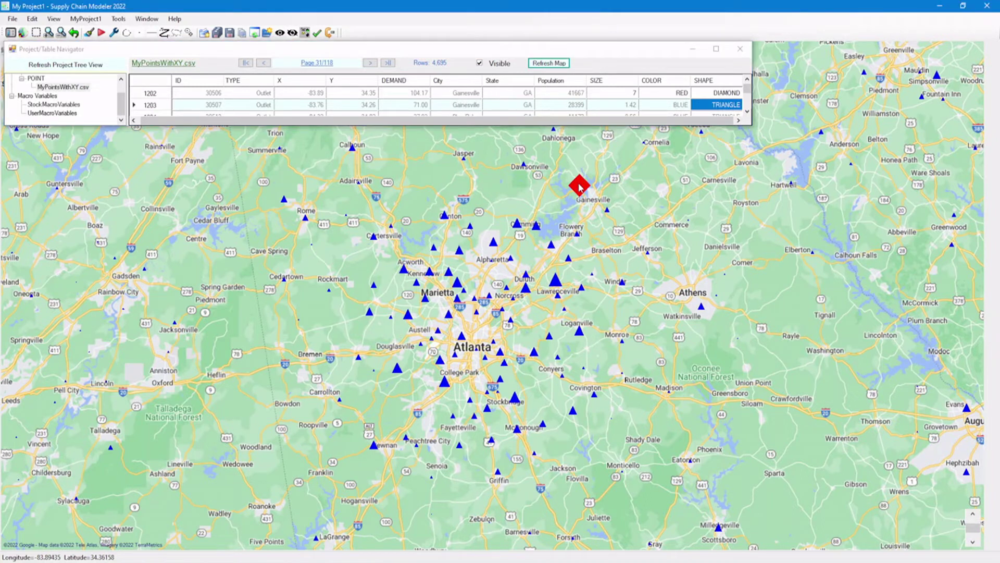
left_click(581, 188)
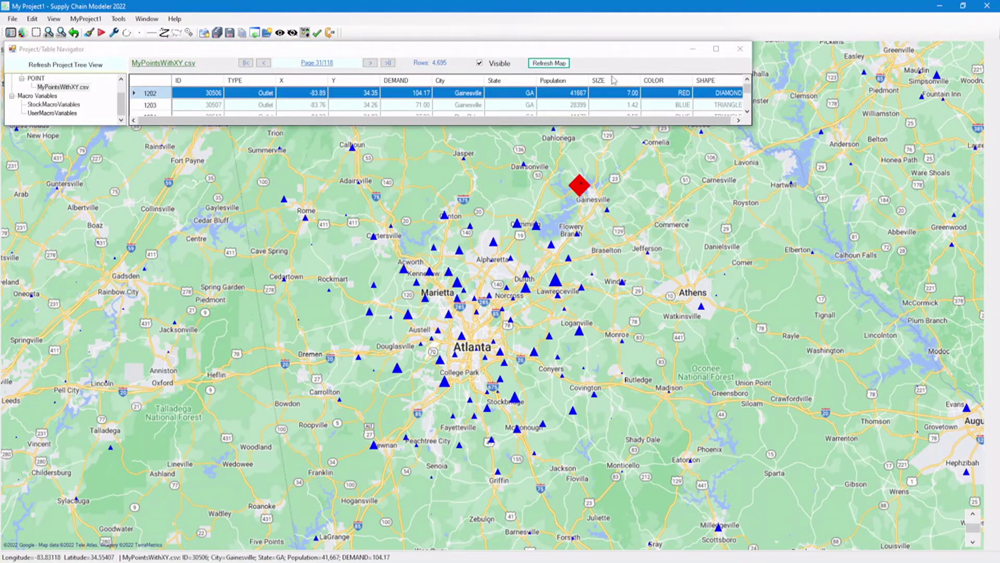
left_click(616, 96)
type("5")
left_click(726, 92)
type("CIR")
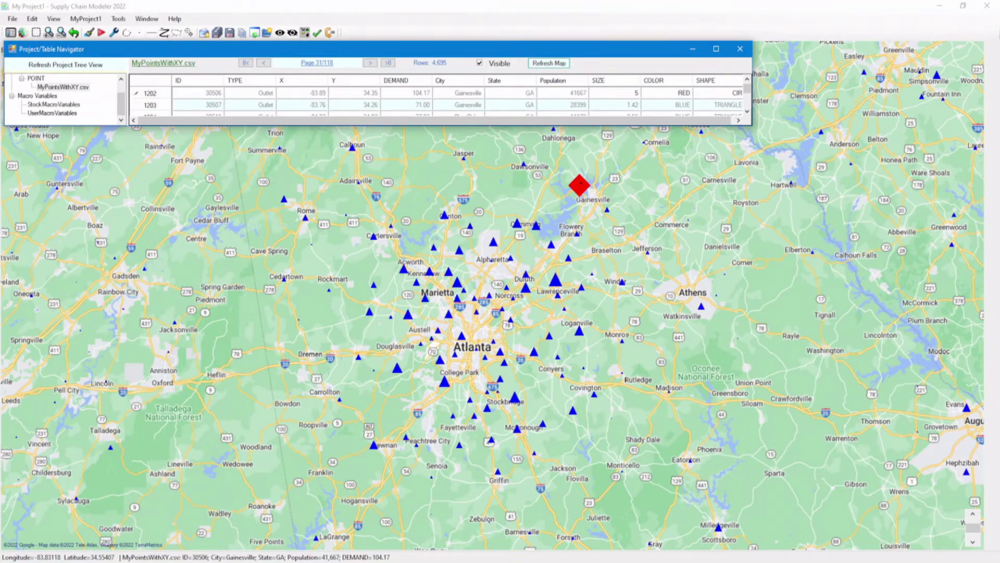
type("CLE")
key("Return")
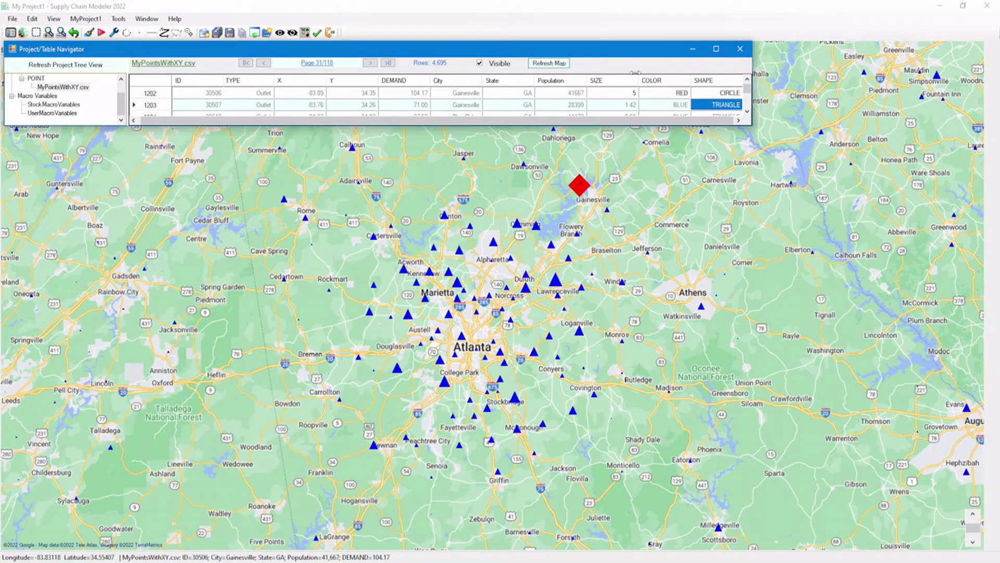
left_click(556, 63)
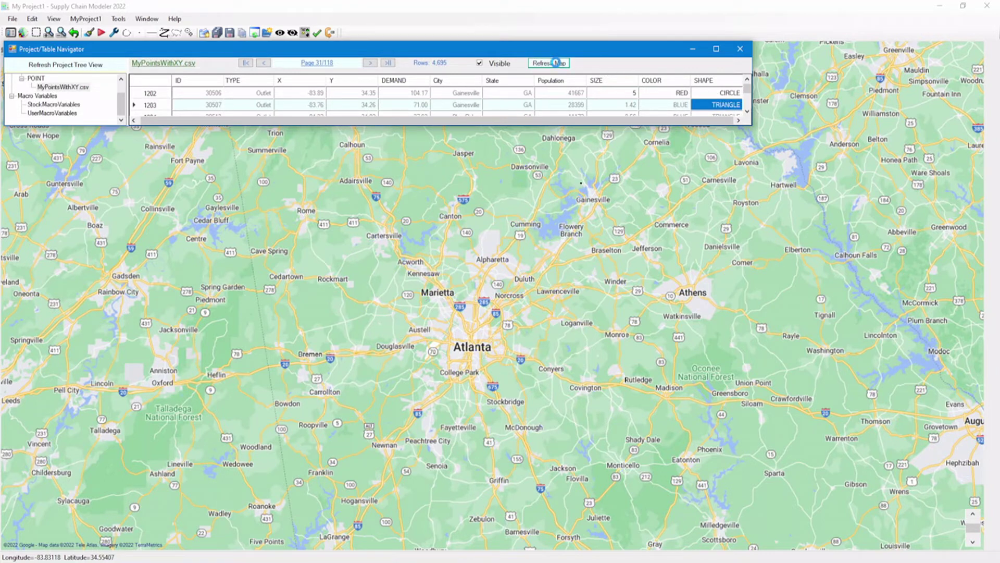
Run ColumnSetValue on the SIZE column with input data 8 and test criteria [TYPE]=FC, keeping the tool open
left_click(617, 81)
left_click(511, 256)
left_click(477, 350)
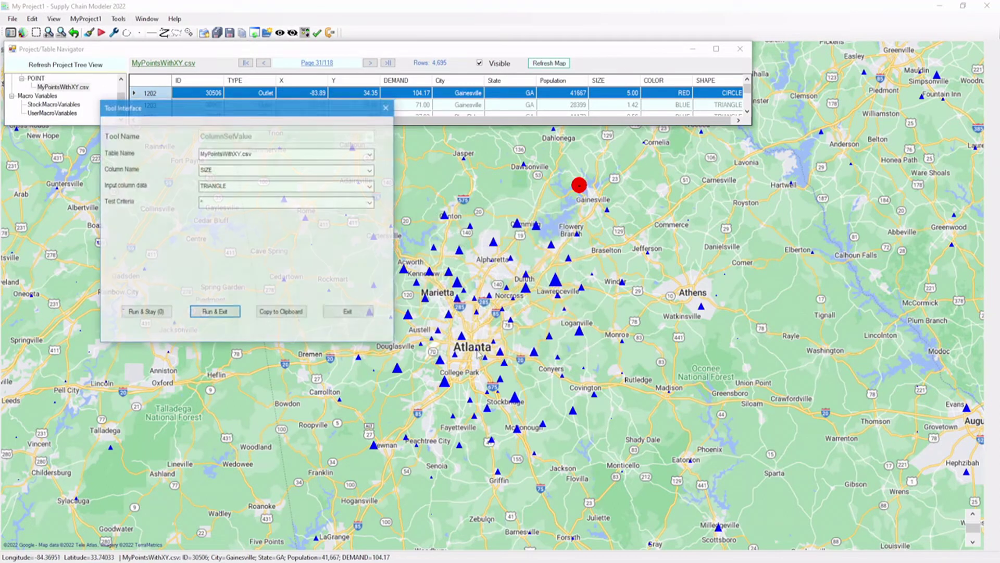
left_click_drag(232, 121, 235, 195)
left_click(239, 260)
double_click(239, 260)
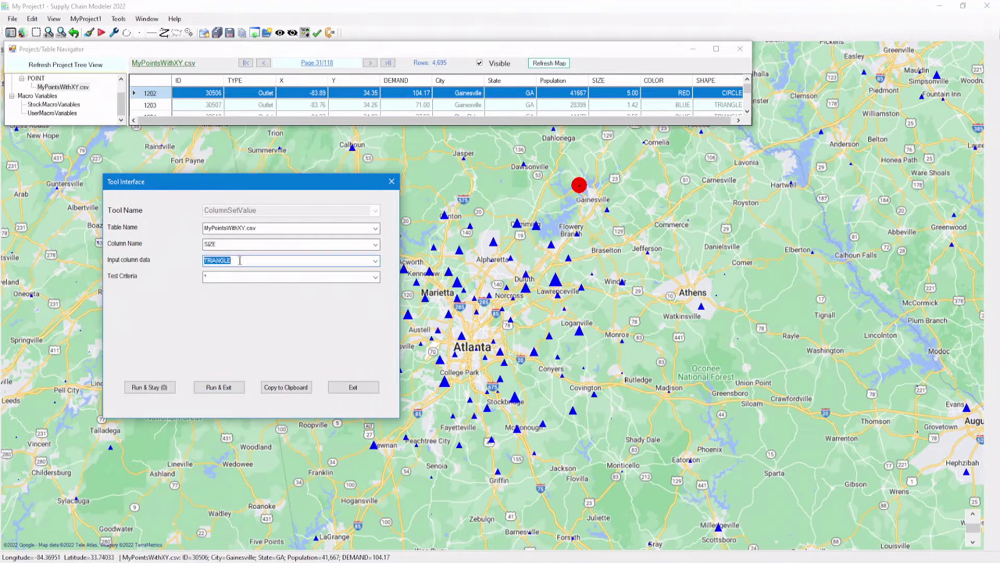
type("8")
left_click(231, 277)
left_click(154, 388)
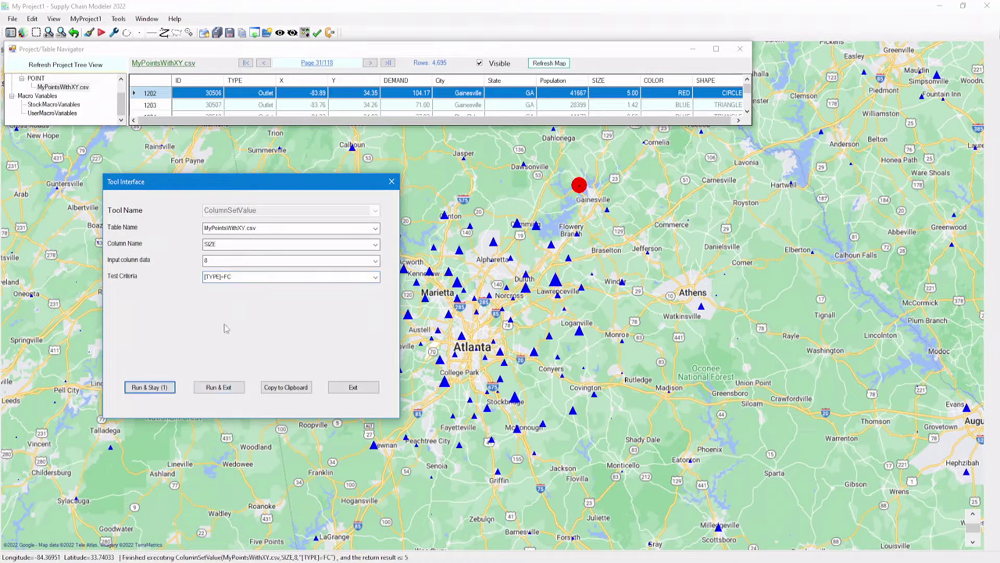
Run ColumnSetValue on the COLOR column with input data RED for the [TYPE]=FC rows, keeping the tool open
left_click(375, 244)
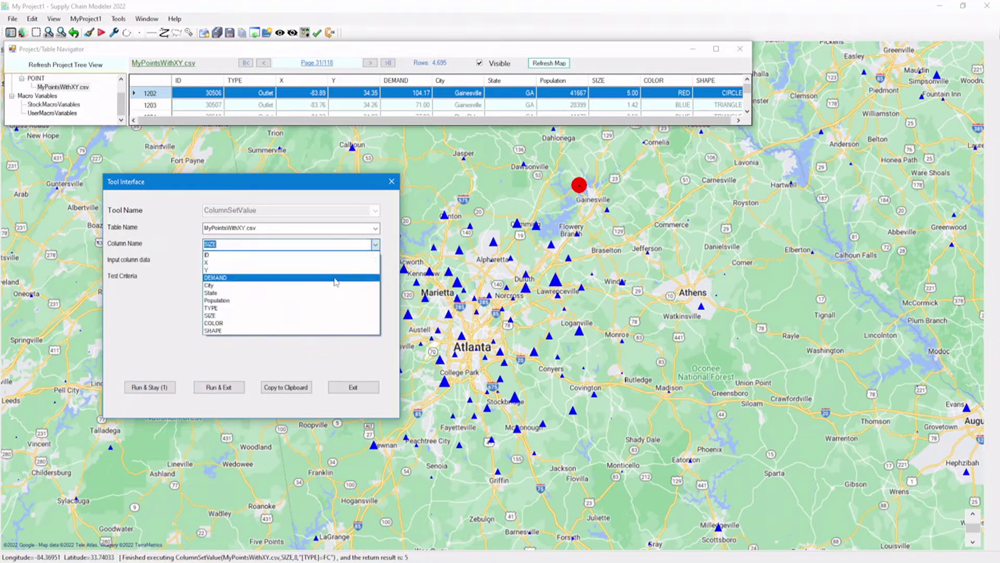
left_click(313, 324)
left_click(236, 259)
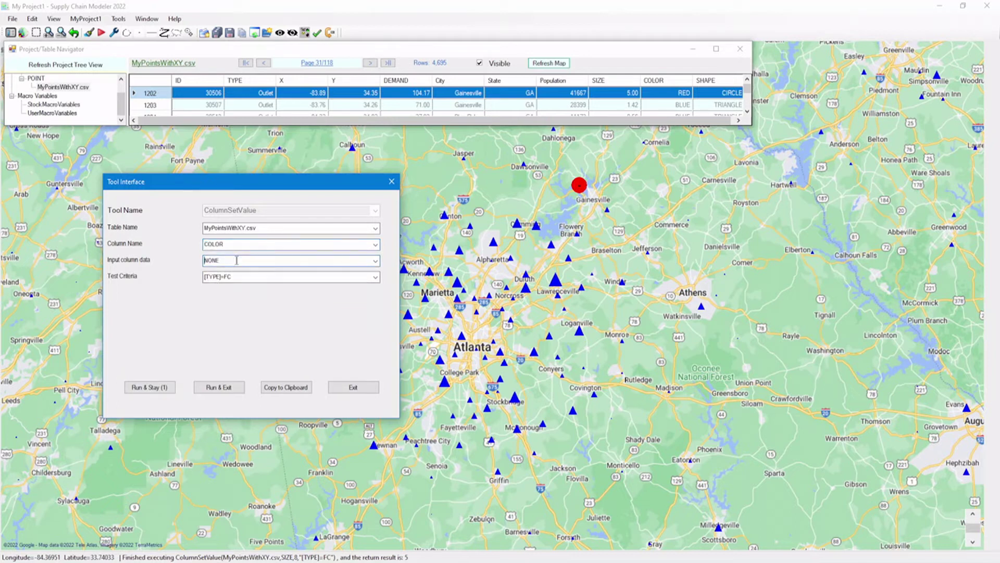
type("RED")
left_click(149, 387)
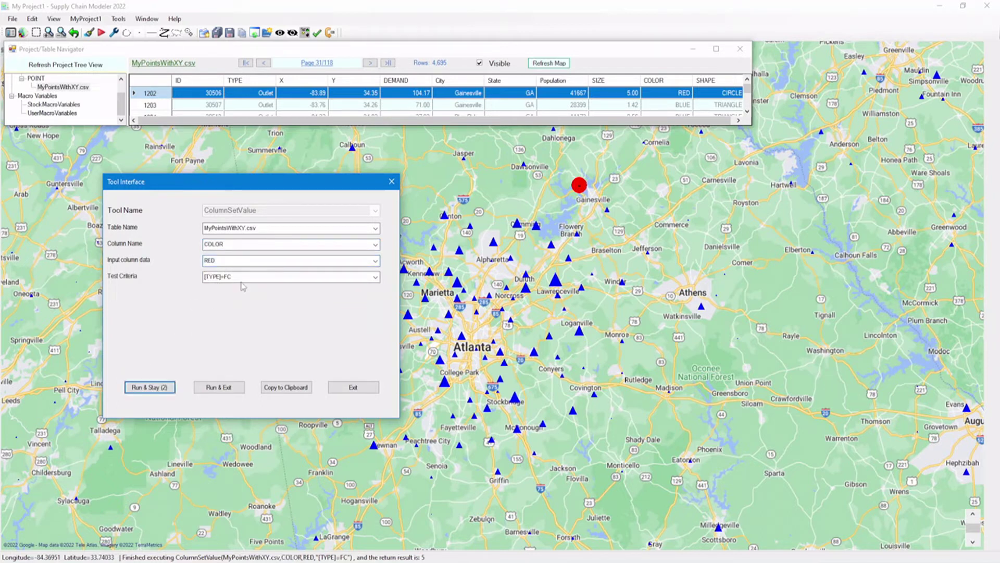
Run ColumnSetValue on the SHAPE column with input data CIRCLE for the [TYPE]=FC rows and exit the tool
left_click(375, 244)
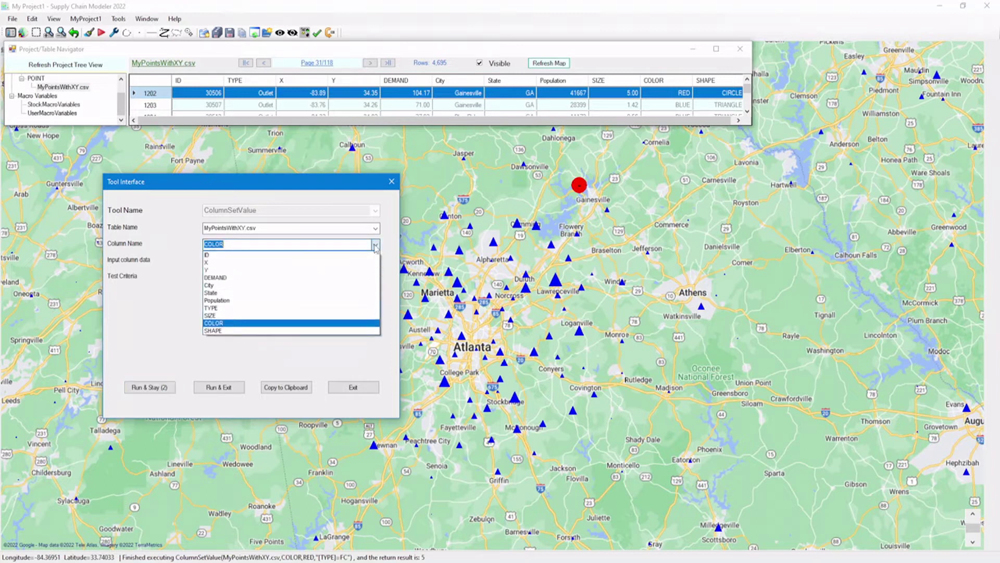
left_click(297, 332)
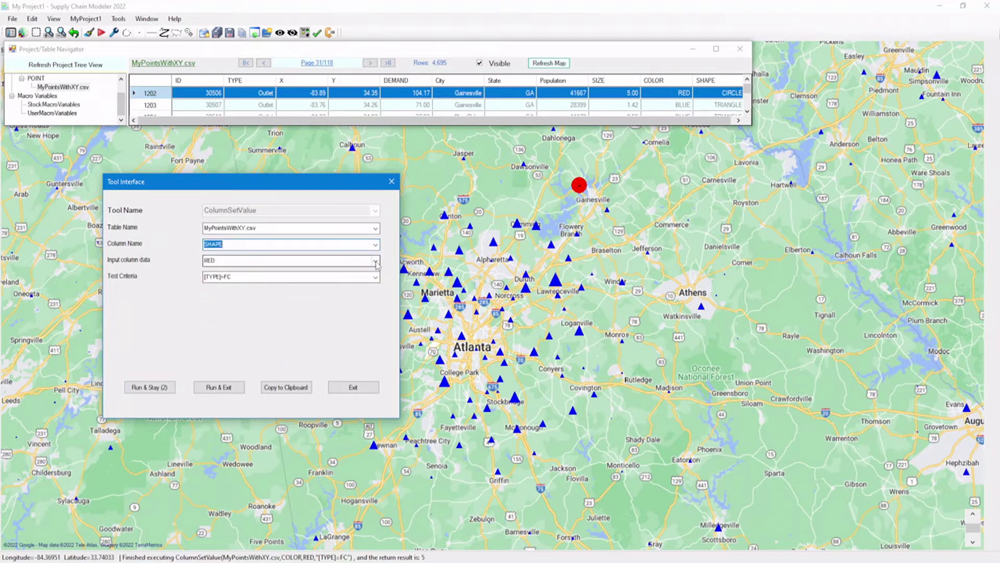
left_click(375, 260)
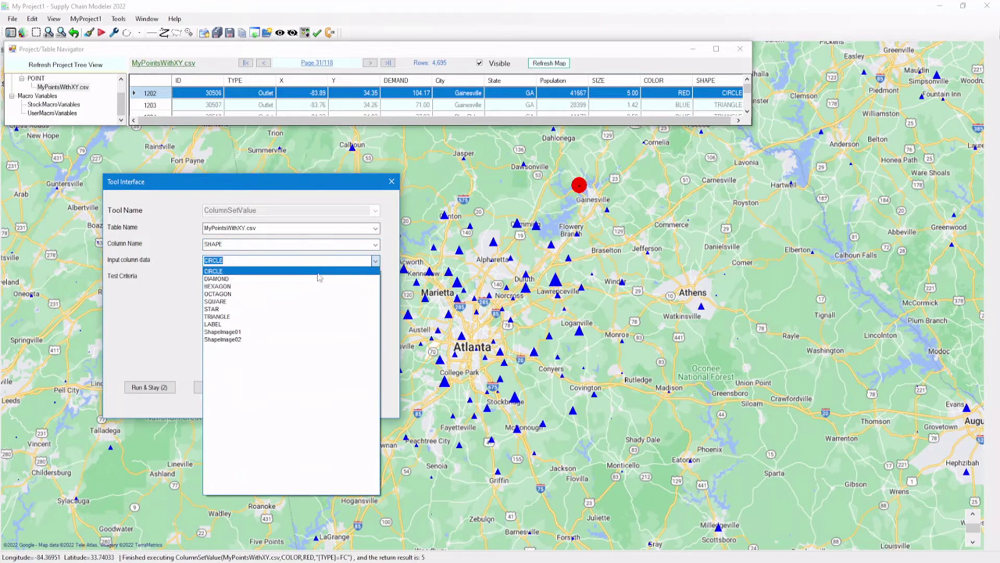
left_click(317, 272)
left_click(209, 388)
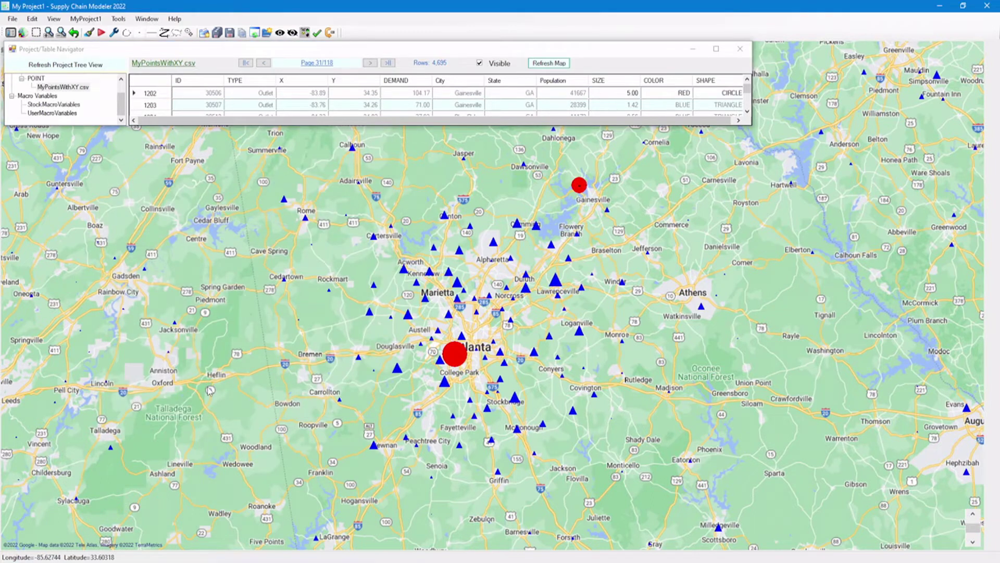
Run ColumnSetValue on the SIZE column with input data 0 and test criteria [TYPE]<>FC to hide the other points
left_click(23, 32)
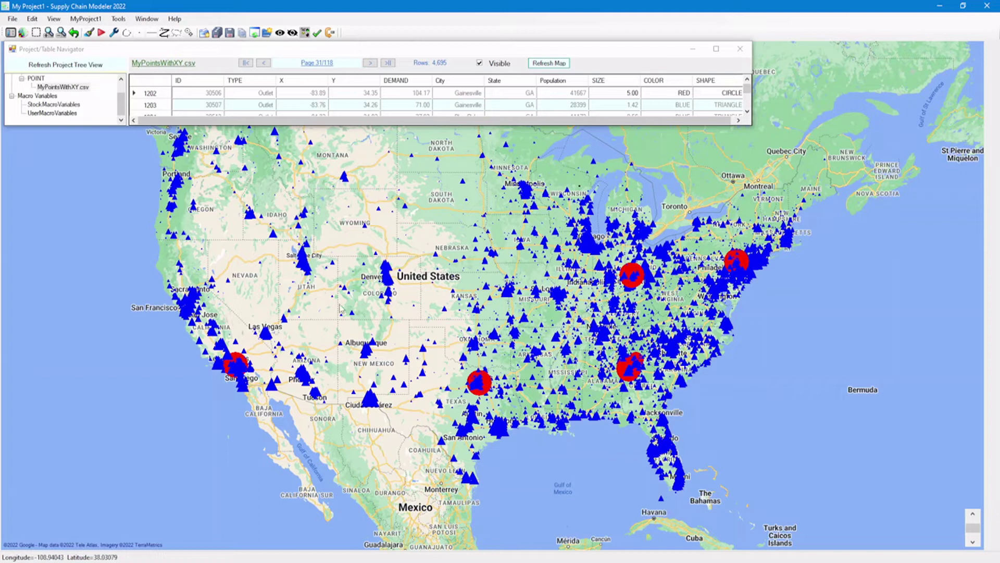
left_click(608, 84)
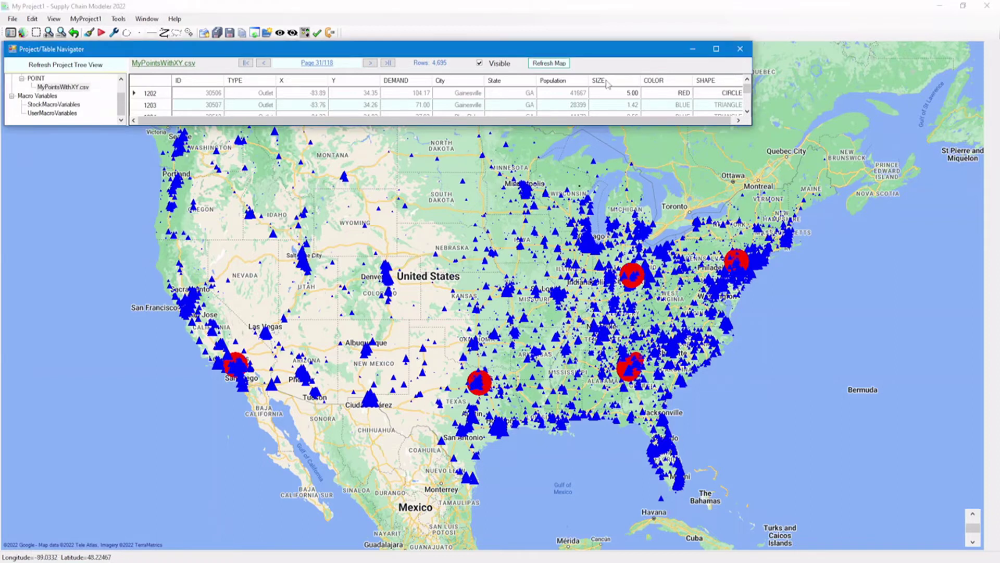
left_click(500, 258)
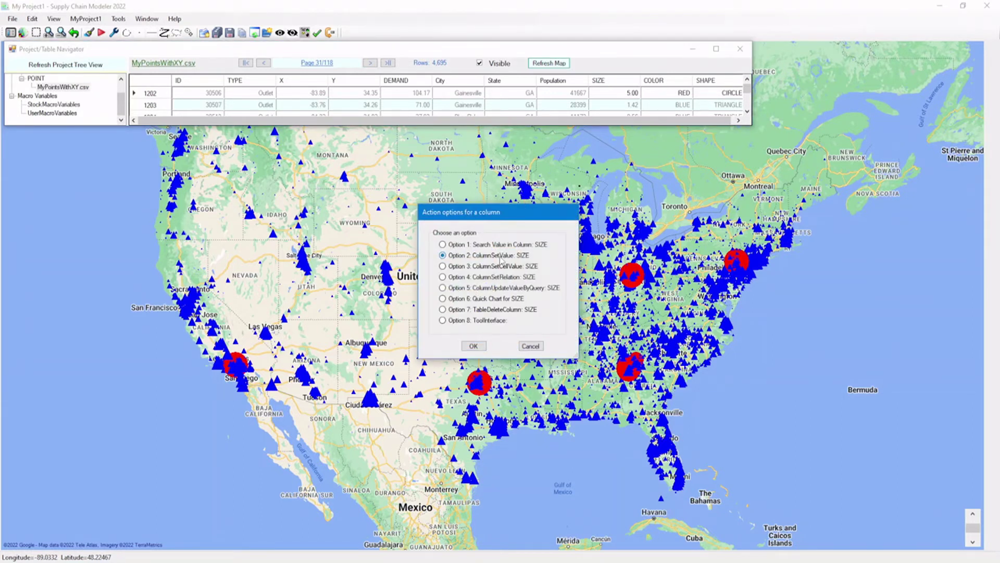
left_click(473, 346)
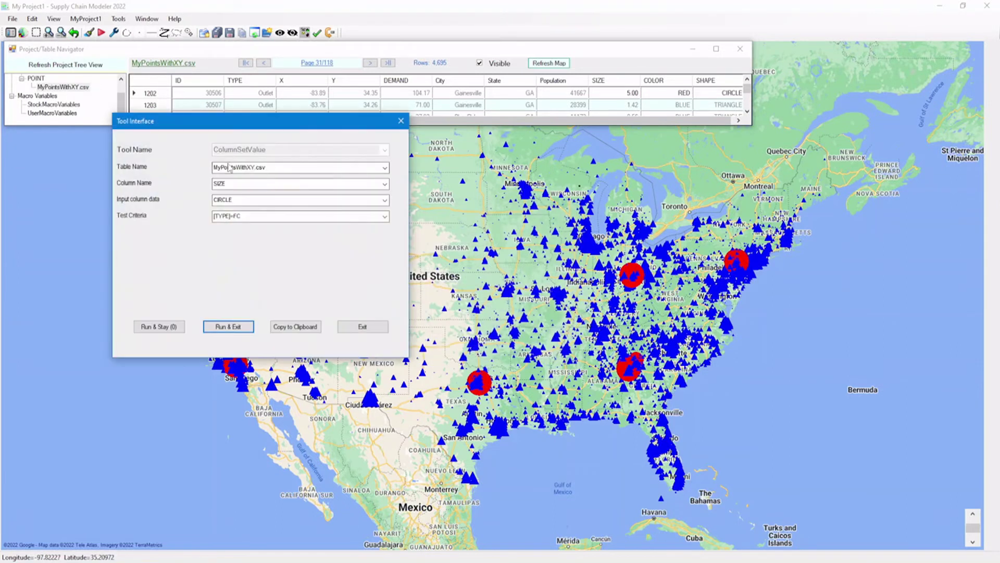
double_click(227, 203)
type("0")
left_click(261, 216)
key("Home")
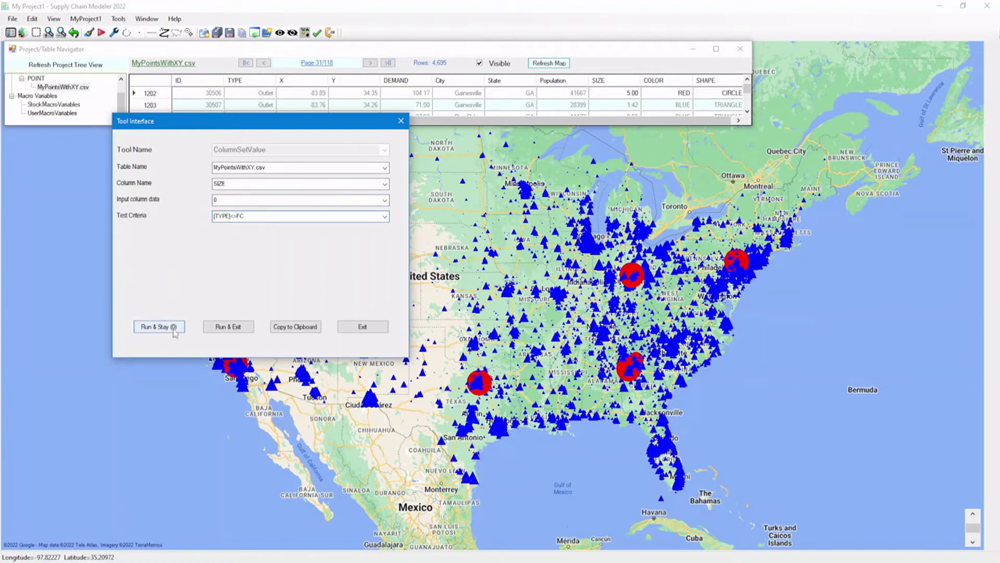
left_click(228, 328)
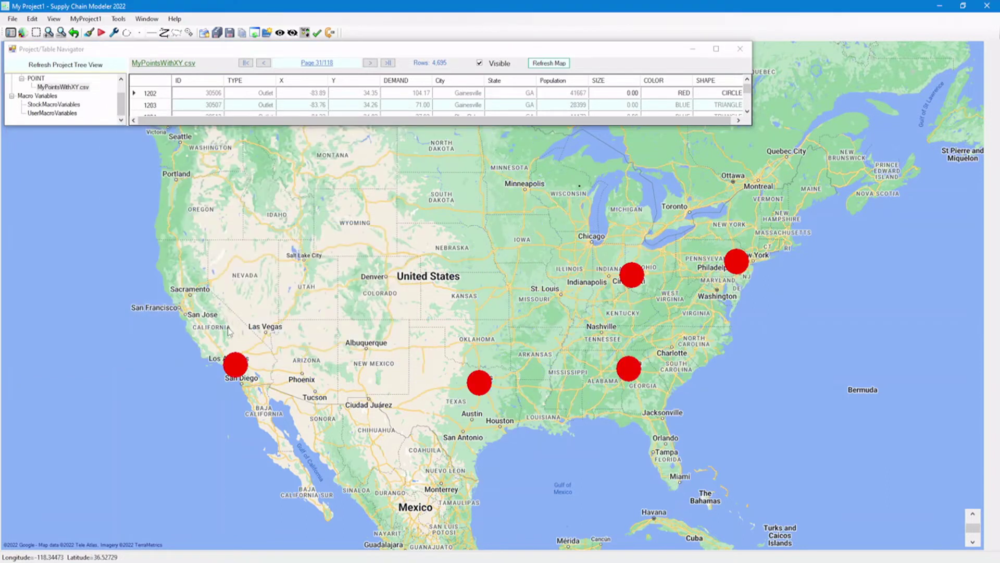
Inspect the records of the red FC points in Ohio, Pennsylvania and Georgia on the map
left_click(634, 277)
left_click(633, 276)
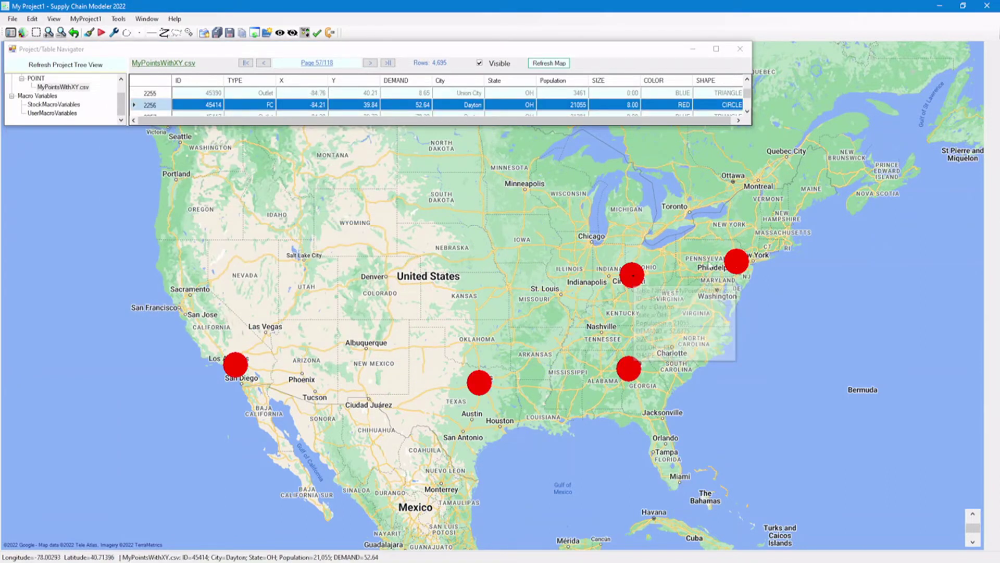
left_click(736, 265)
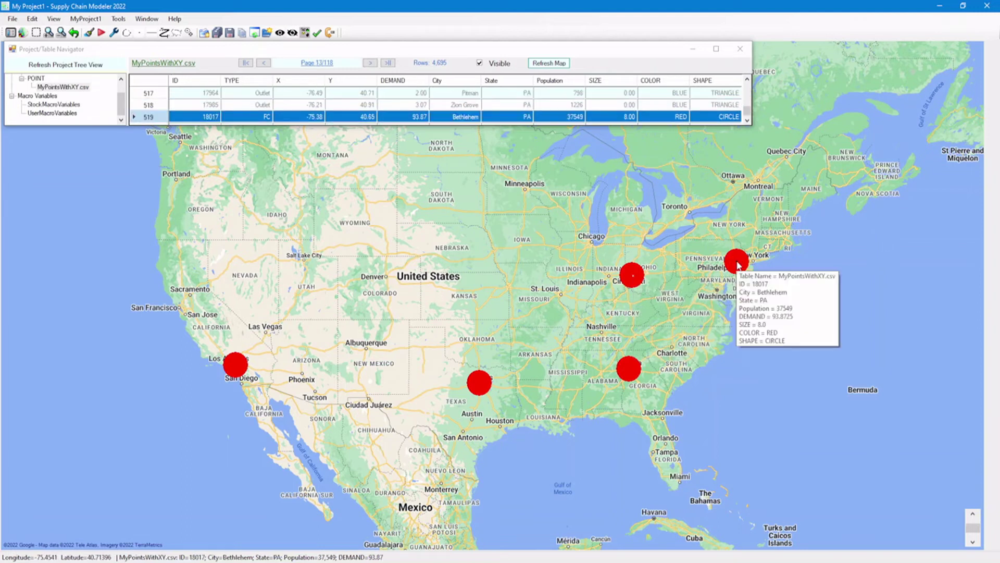
left_click(630, 371)
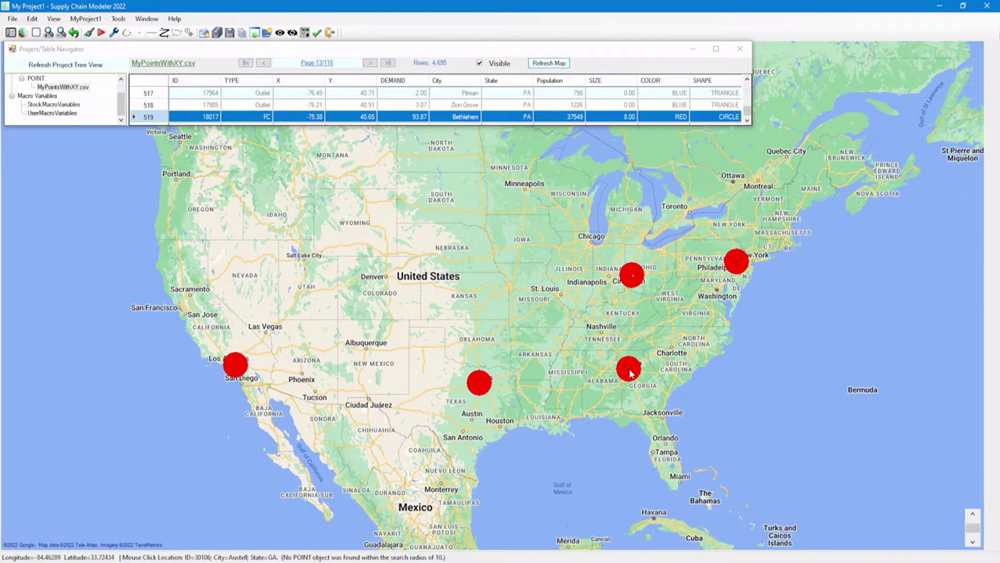
left_click(629, 369)
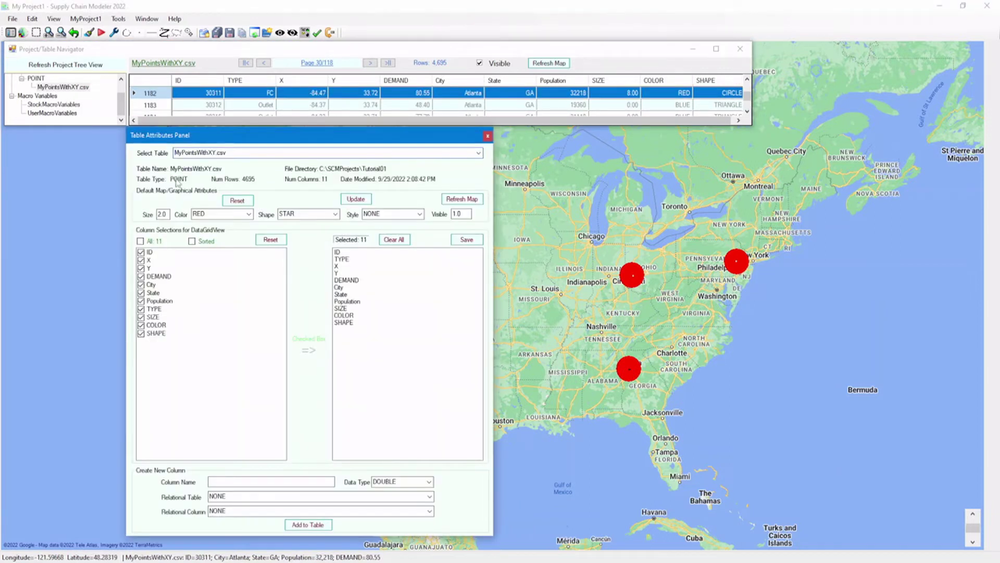
Add a new column named LABELSIZE with data type DOUBLE to MyPointsWithXY.csv
left_click_drag(167, 140, 50, 143)
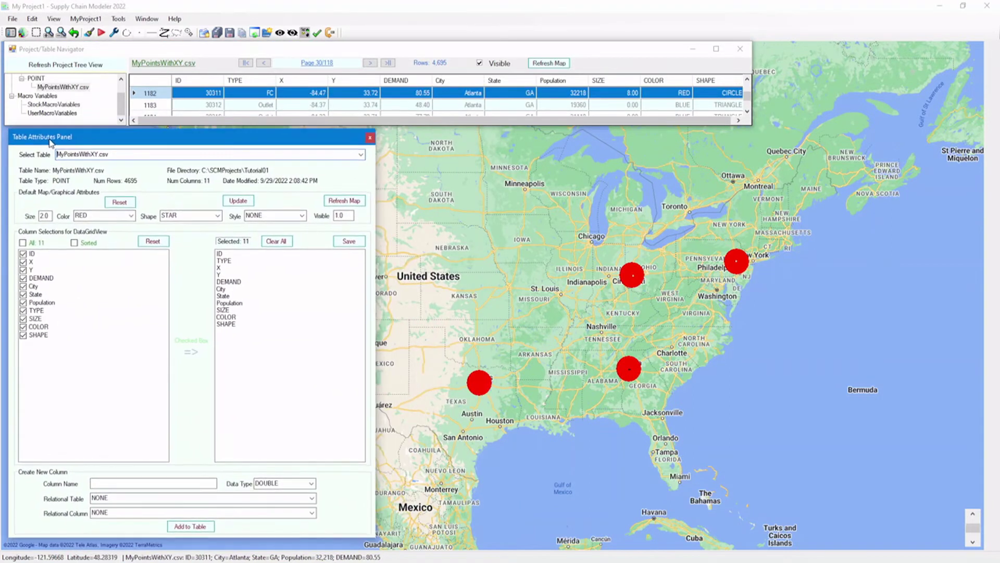
left_click(109, 483)
left_click(190, 526)
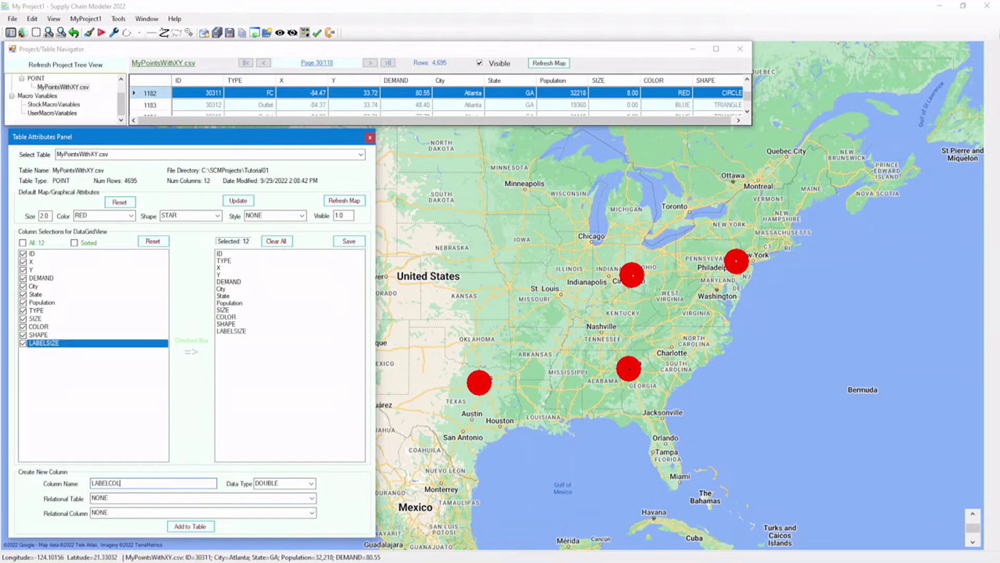
Add a new column named LABELCOLOR with data type CHAR(16) to MyPointsWithXY.csv
left_click(311, 482)
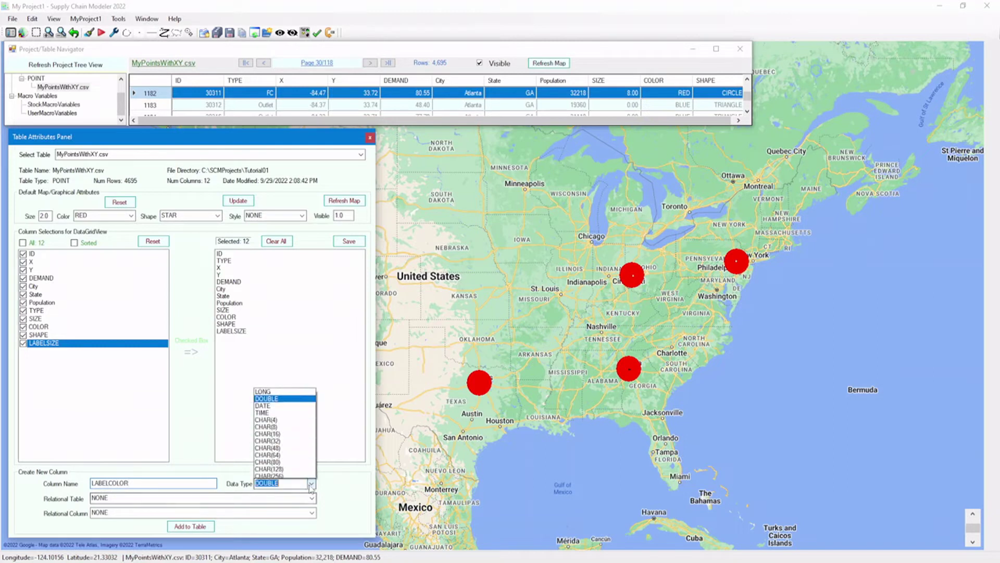
left_click(281, 417)
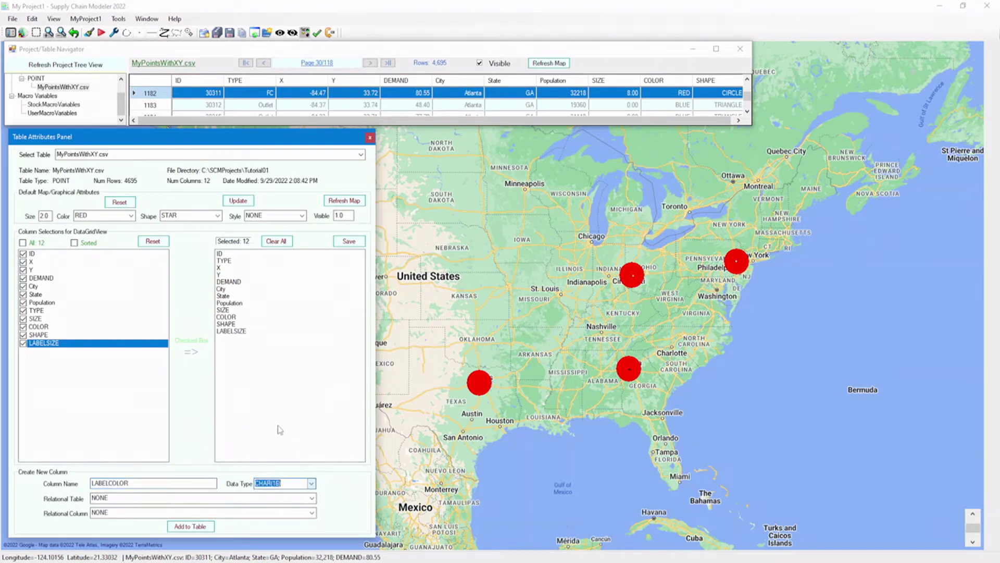
left_click(190, 527)
key("Return")
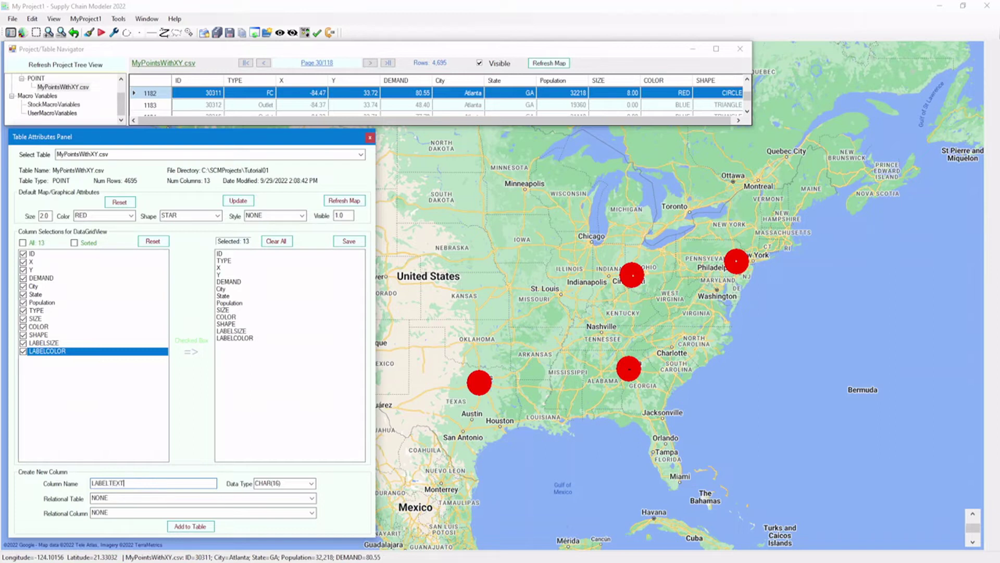
Add a new column named LABELTEXT with data type CHAR(32) to MyPointsWithXY.csv and close the table attributes
left_click(311, 483)
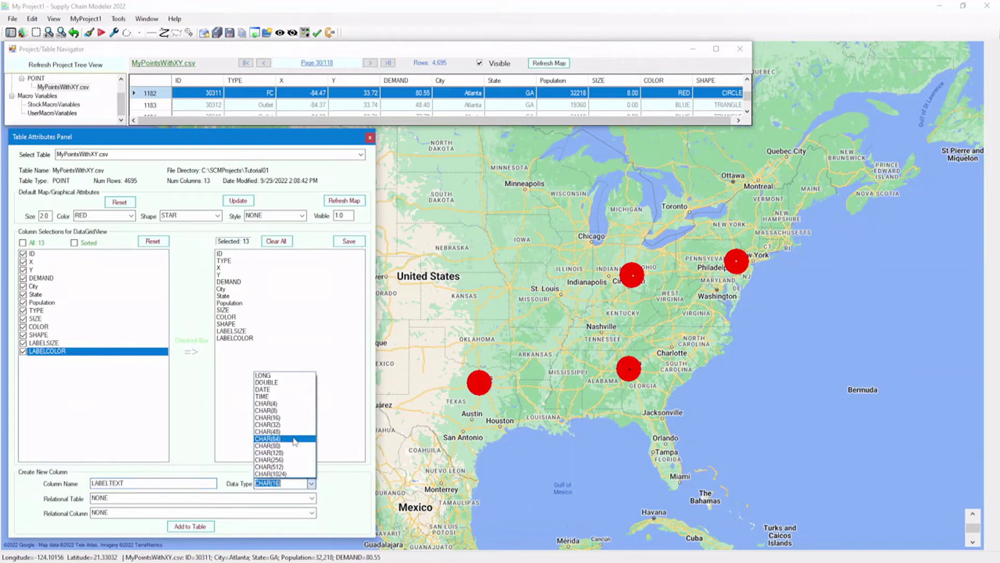
left_click(281, 424)
left_click(190, 526)
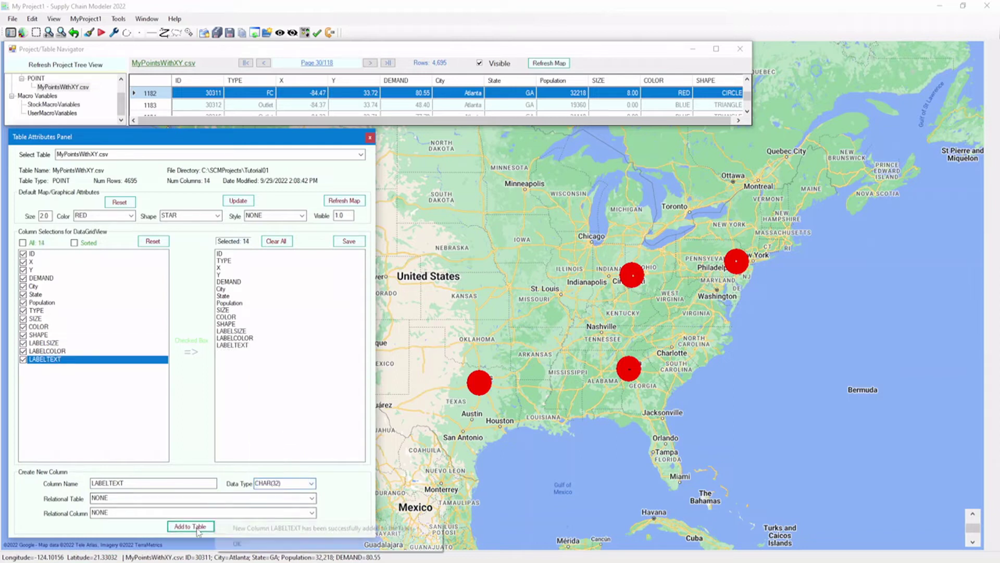
key("Return")
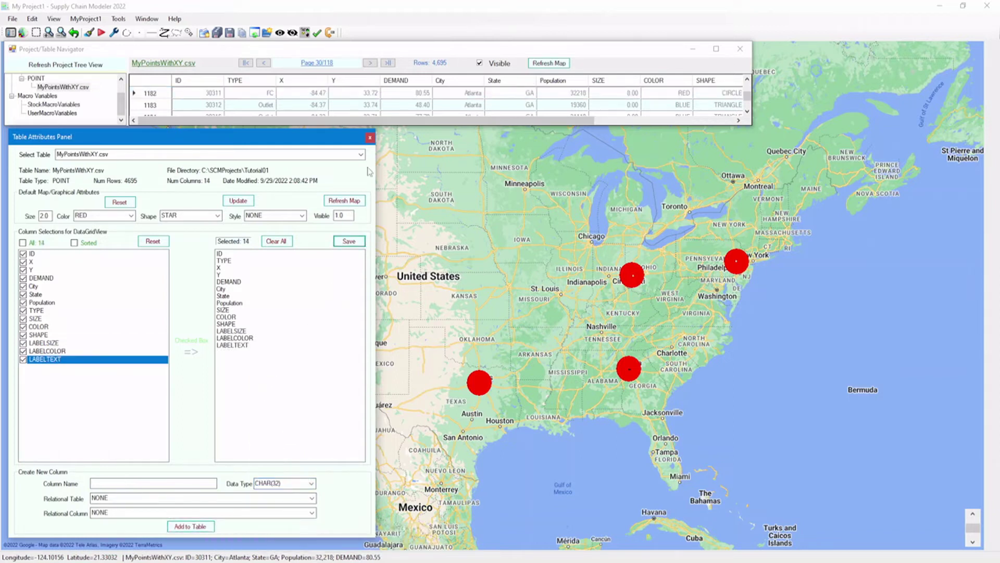
left_click(369, 138)
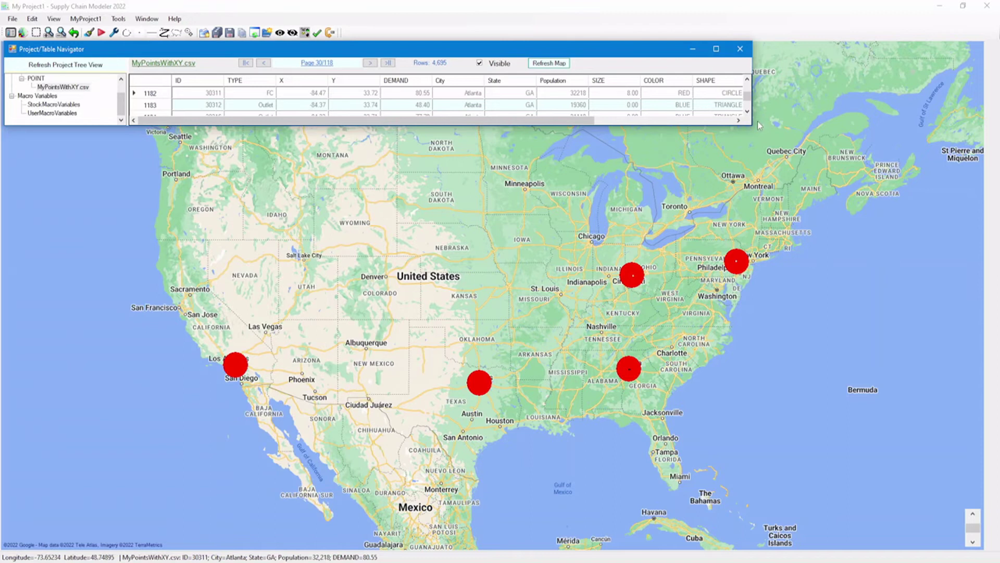
Run ColumnSetValue on the LABELSIZE column with input data 24 and test criteria [TYPE]=FC, keeping the tool open
left_click_drag(753, 84, 956, 83)
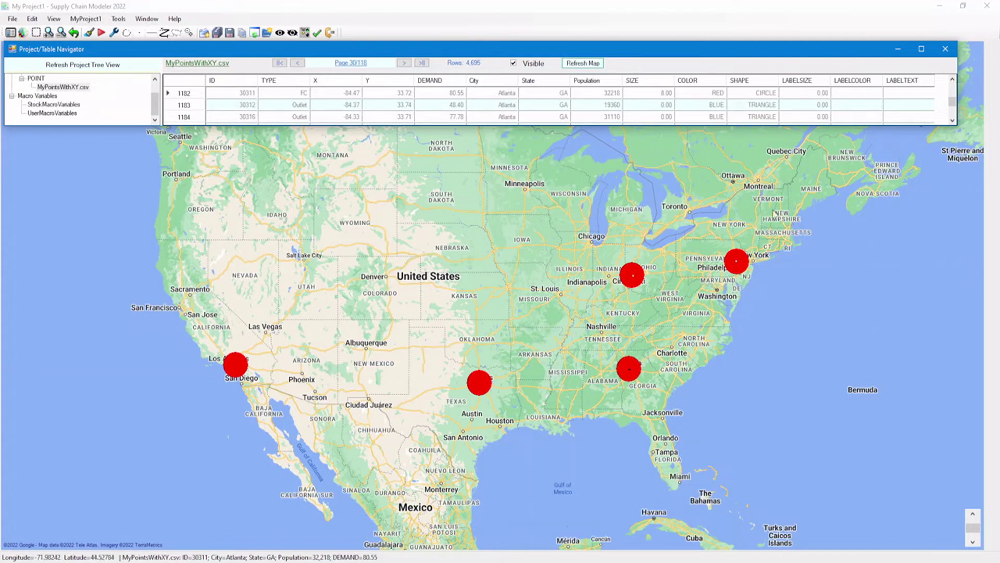
right_click(800, 86)
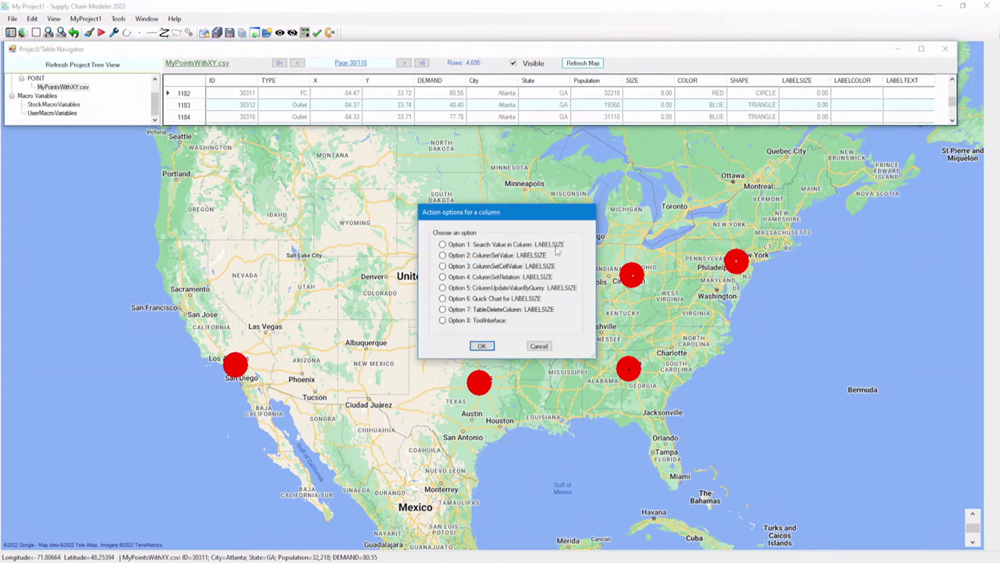
left_click(503, 256)
left_click(482, 346)
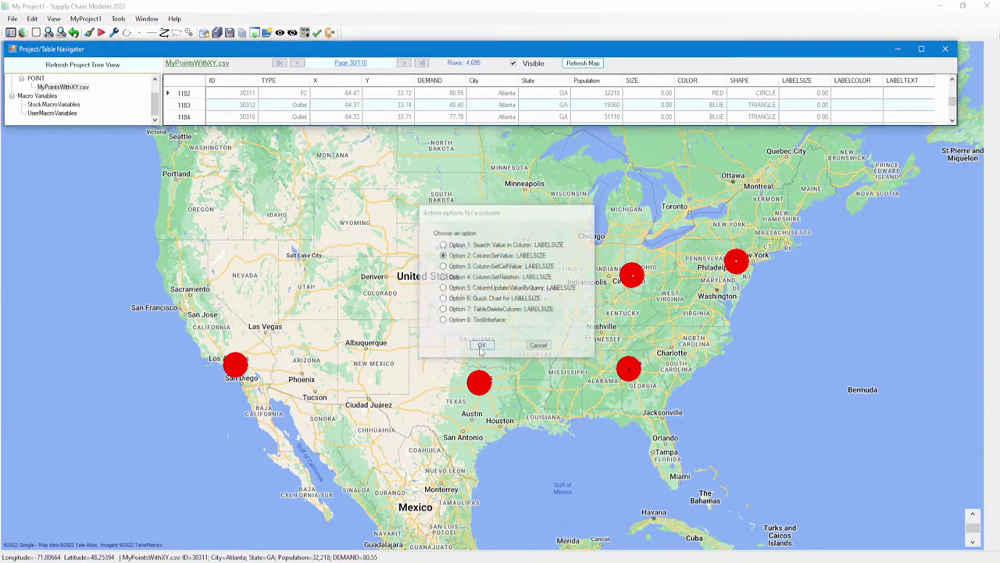
left_click(187, 101)
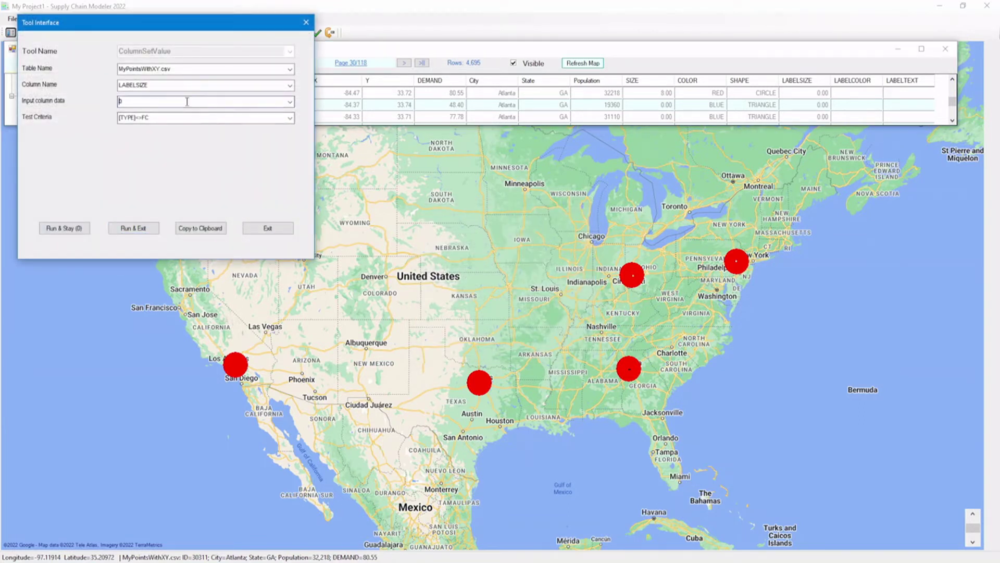
type("24")
left_click(168, 117)
left_click(64, 228)
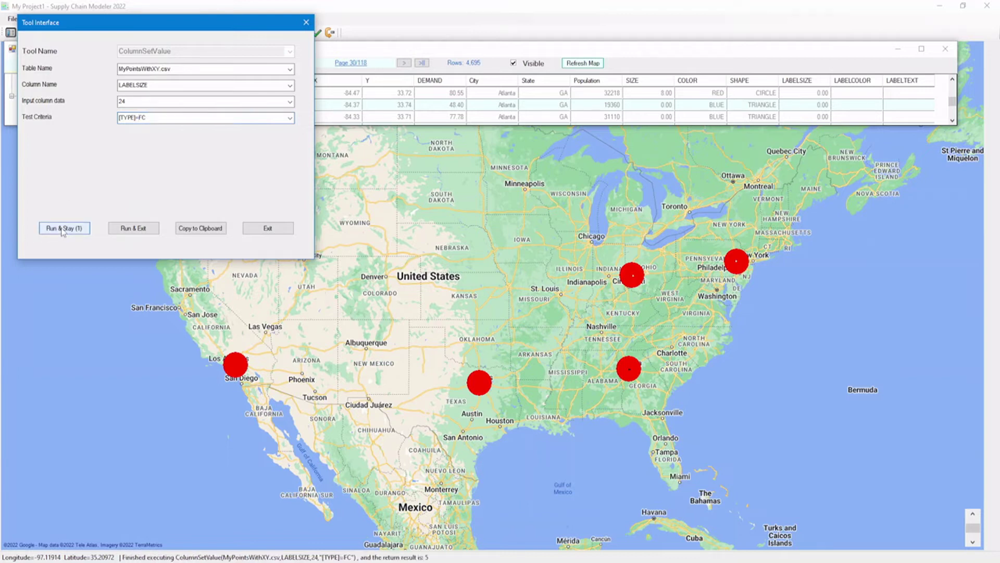
Run ColumnSetValue on the LABELCOLOR column with input data RED for the [TYPE]=FC rows
left_click(290, 85)
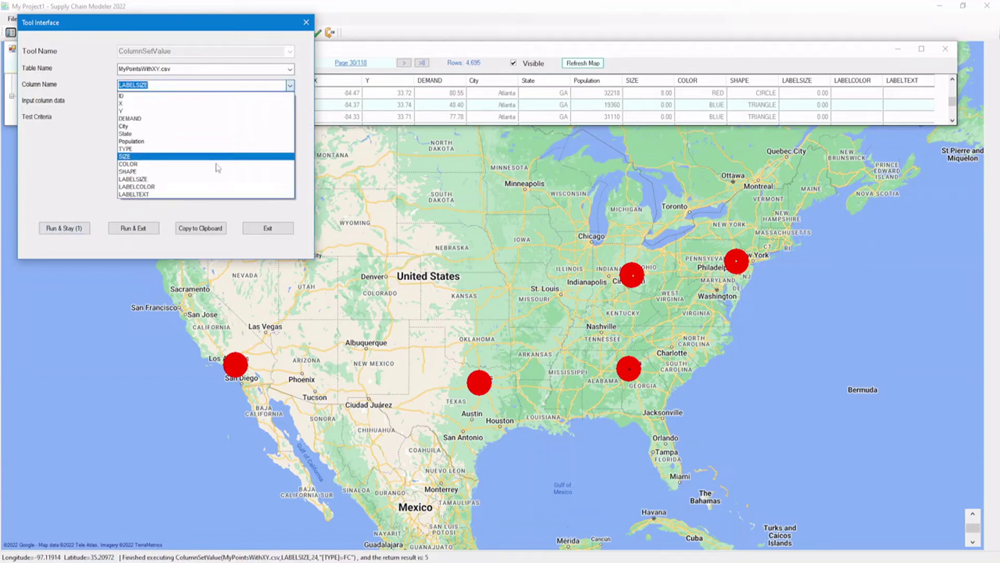
left_click(206, 189)
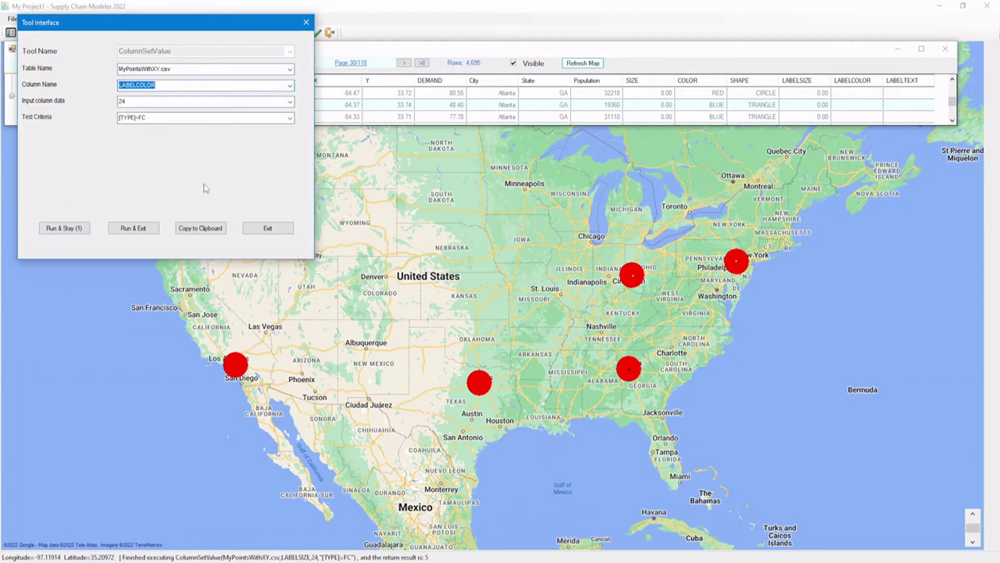
left_click(290, 101)
type("red")
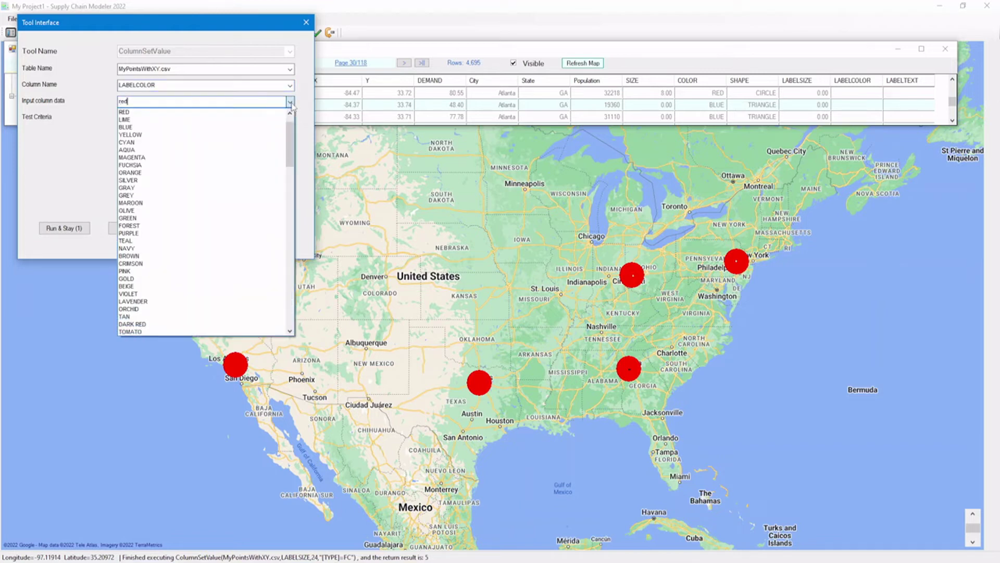
left_click(272, 113)
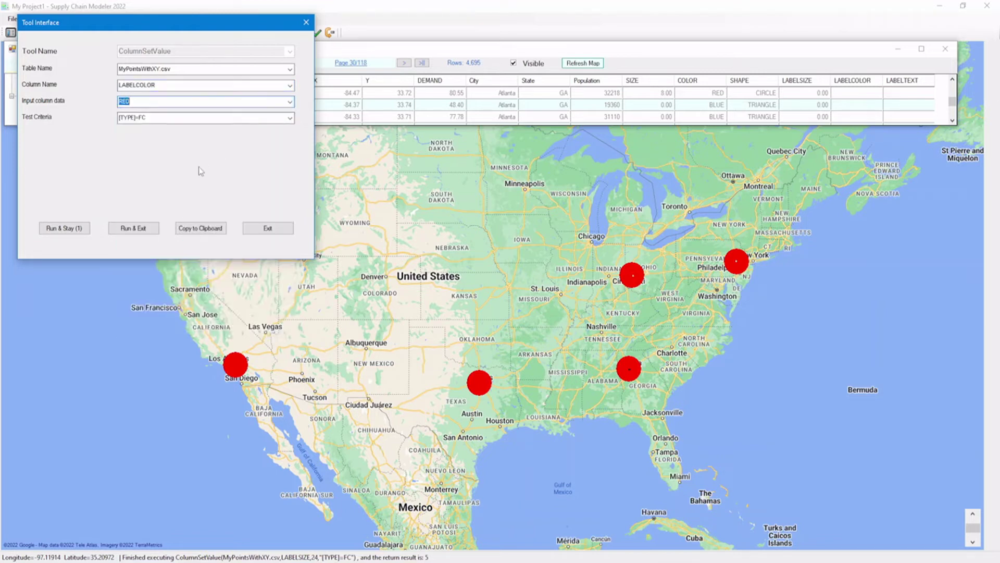
left_click(79, 228)
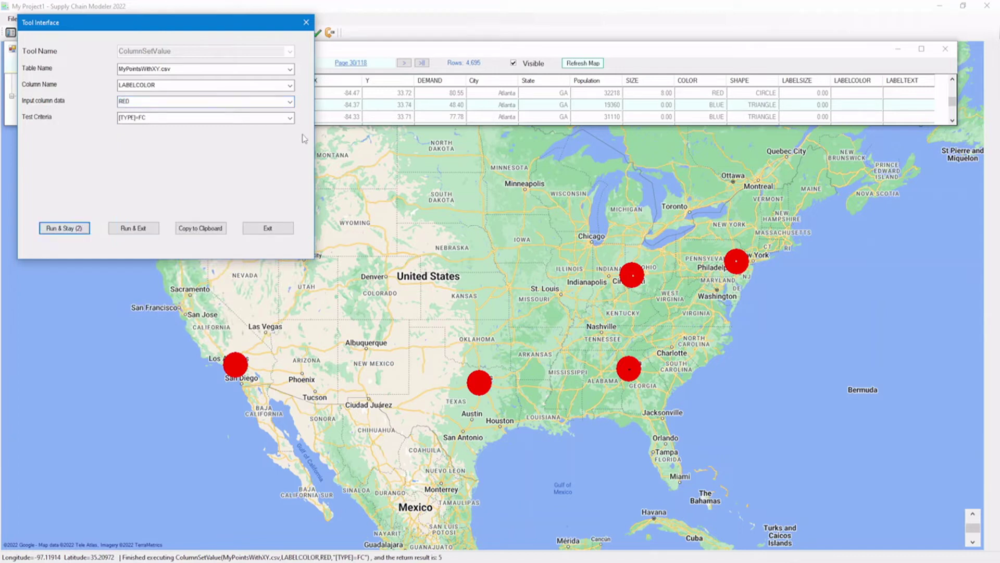
Run ColumnSetValue to fill LABELTEXT from the City column for the [TYPE]=FC rows and exit the tool
left_click(290, 86)
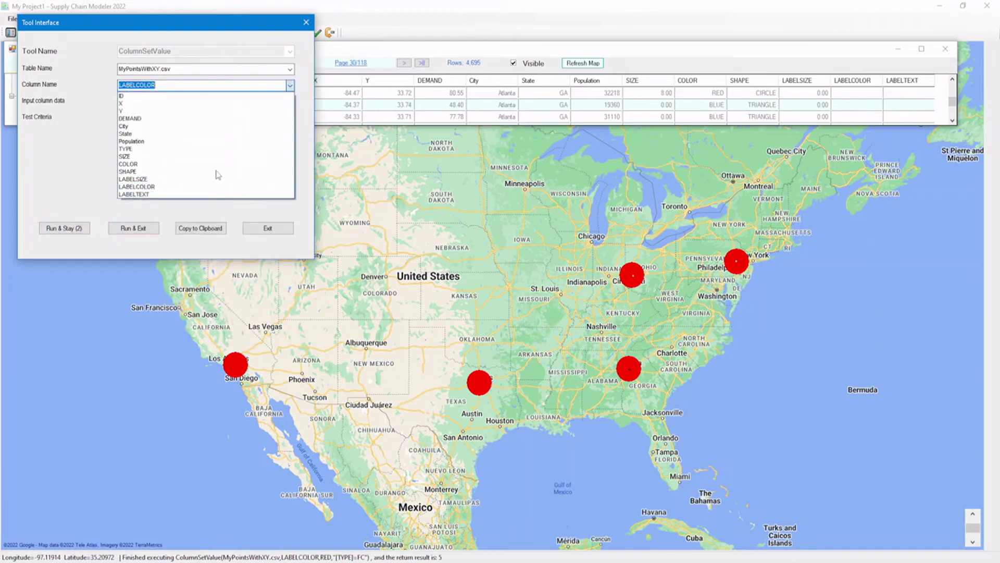
left_click(193, 196)
left_click(227, 102)
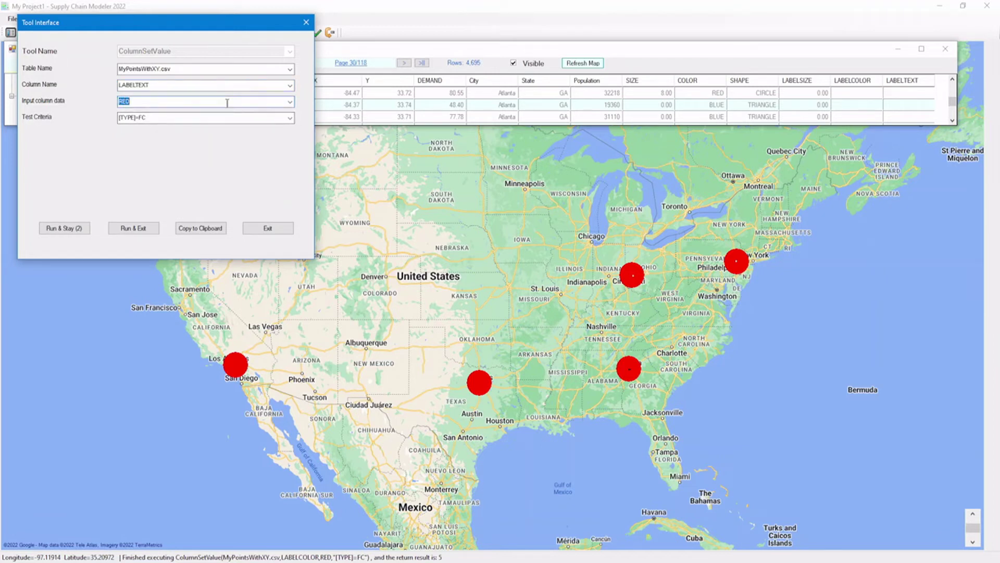
type("[City")
left_click(142, 229)
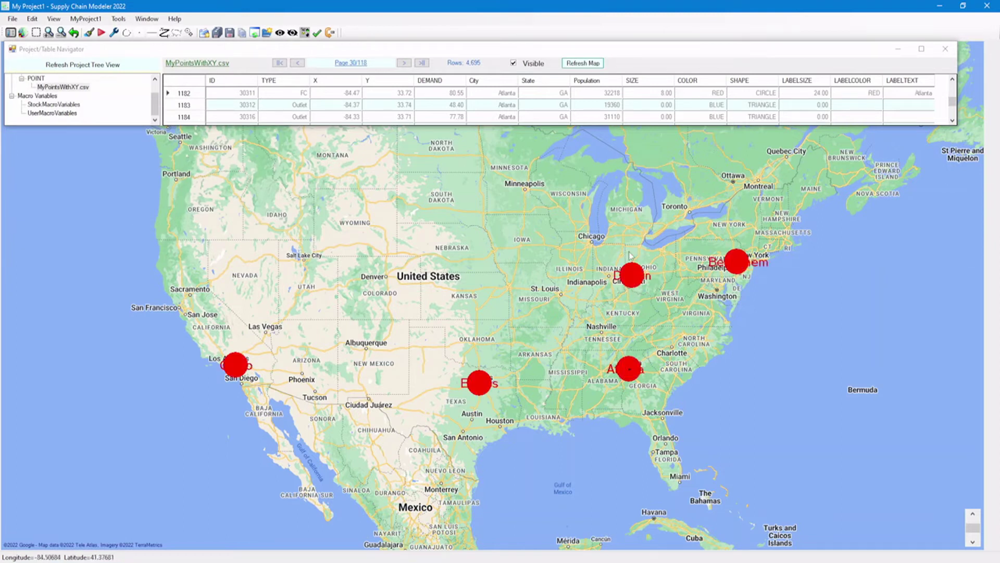
Run ColumnSetValue on the SIZE column with input data 0 for the [TYPE]=FC rows to leave only their labels
right_click(636, 86)
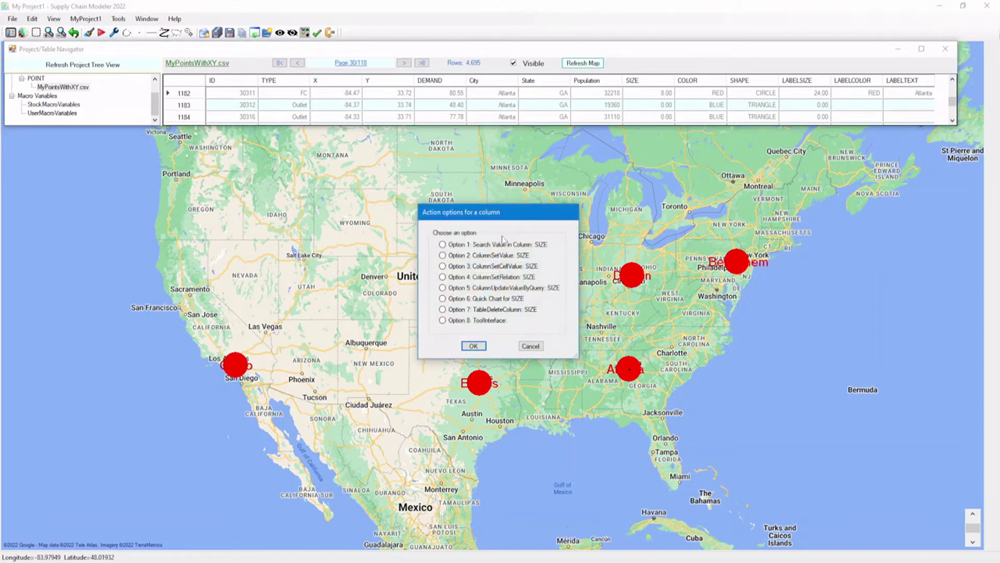
left_click(484, 256)
left_click(473, 346)
left_click(170, 113)
double_click(170, 113)
type("0")
left_click(147, 242)
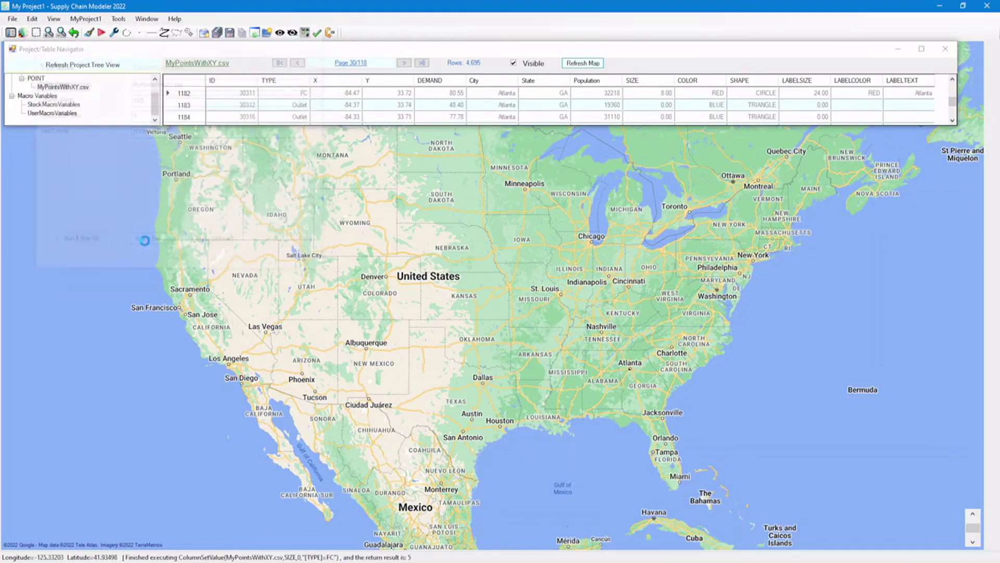
left_click(205, 66)
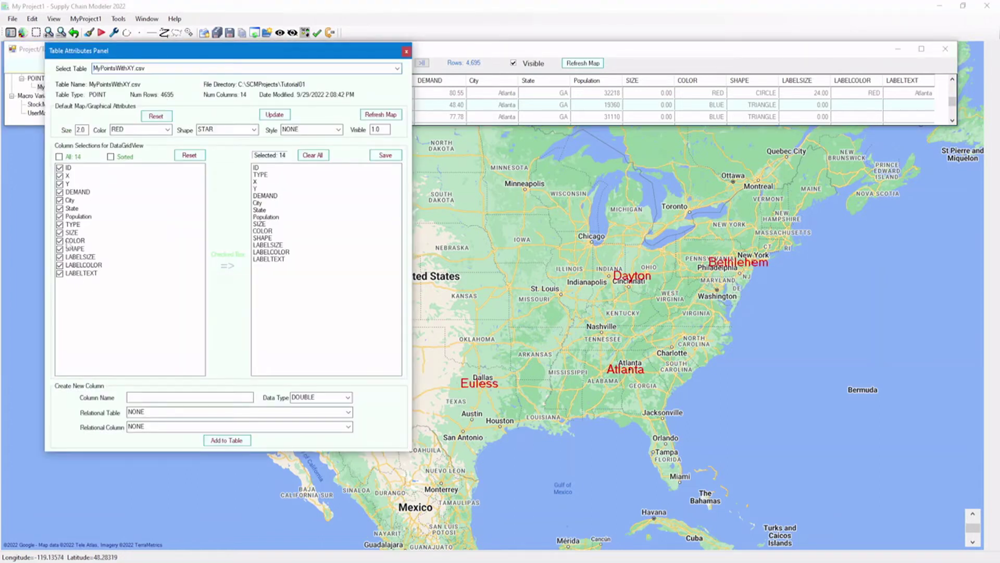
left_click(406, 52)
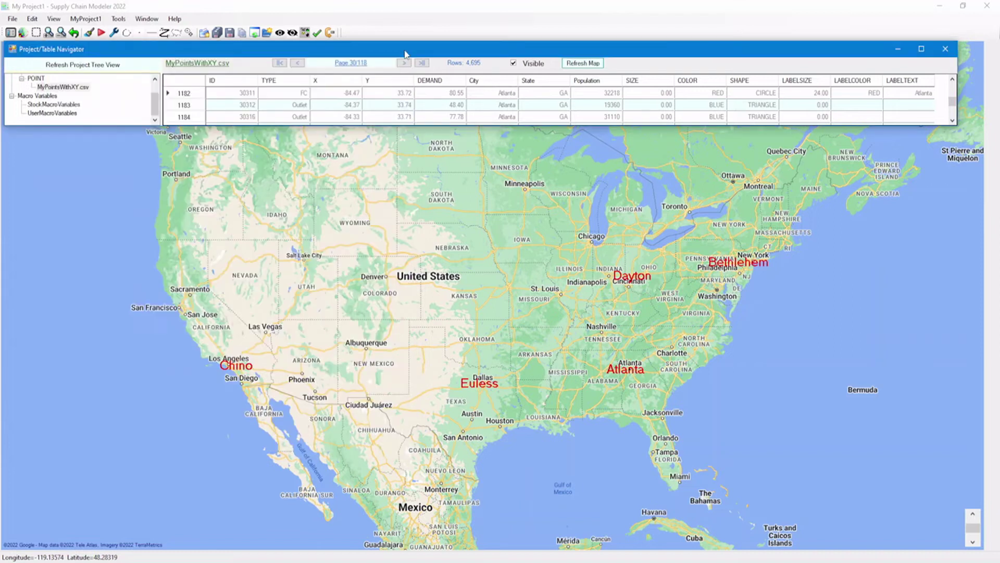
right_click(84, 91)
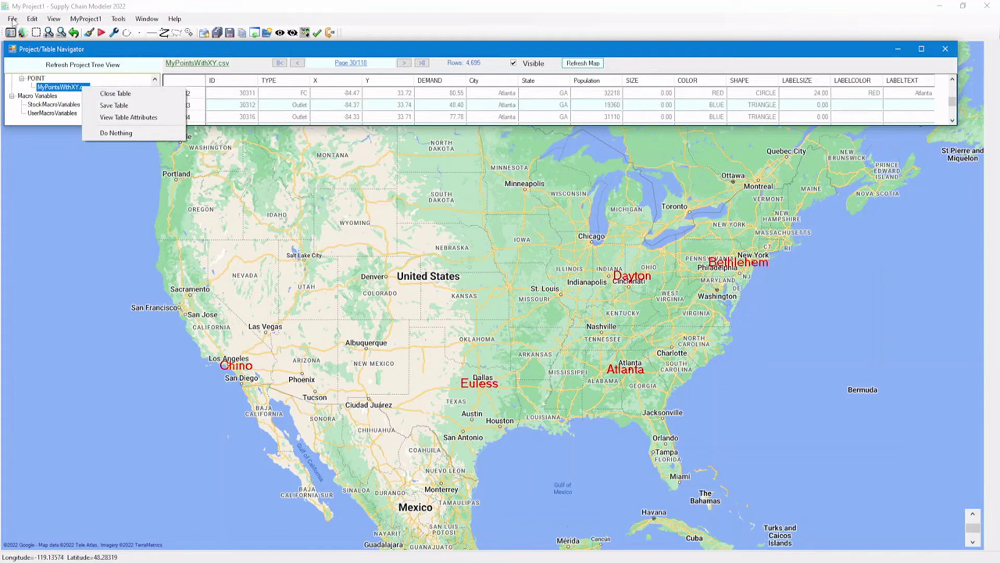
left_click(12, 20)
Export the MyPointsWithXY.csv table to C:\SCMProjects\Tutorial01 as MyPointsWithXY_Saved.csv
left_click(13, 20)
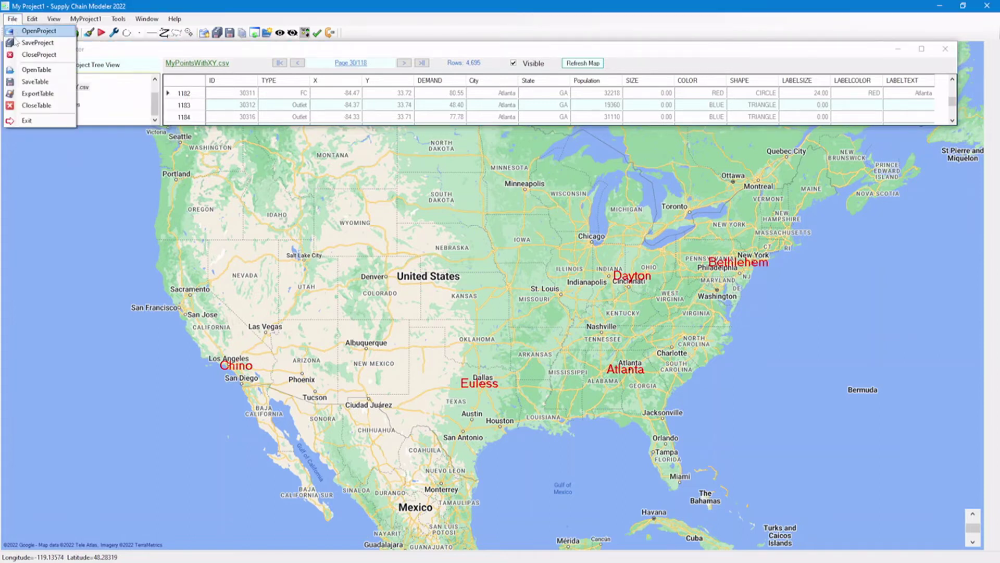
left_click(32, 93)
left_click(330, 111)
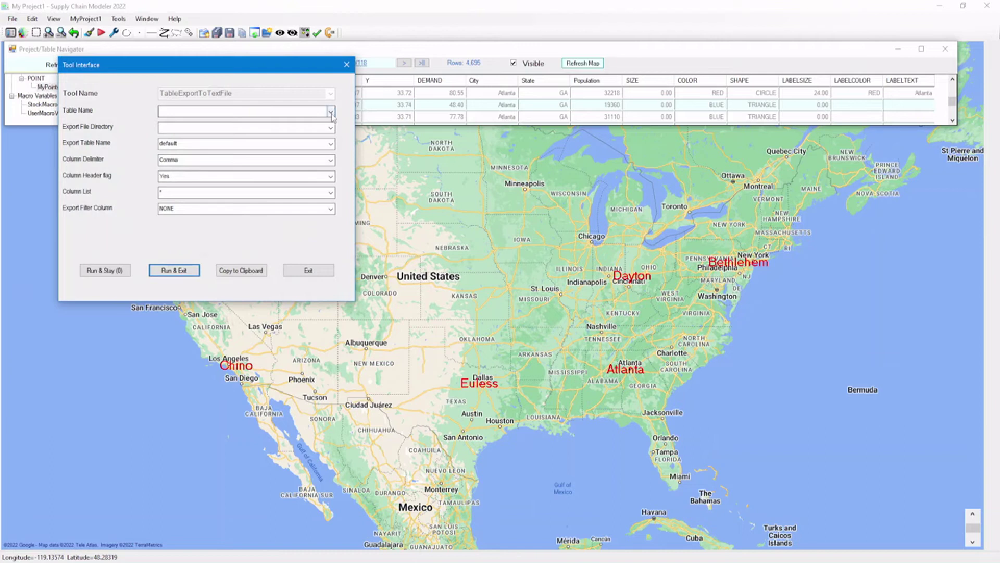
left_click(320, 127)
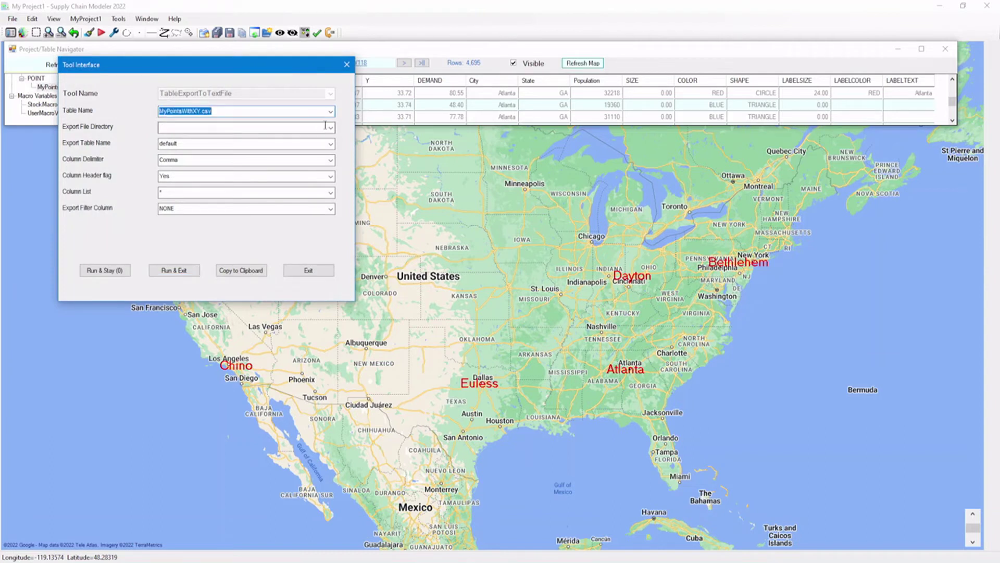
left_click(330, 128)
left_click(325, 138)
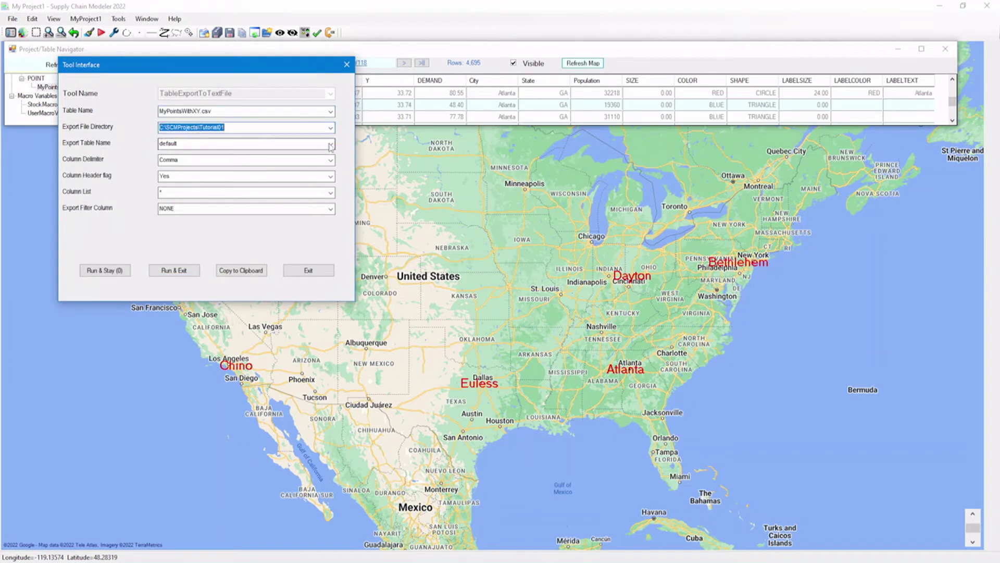
left_click(331, 144)
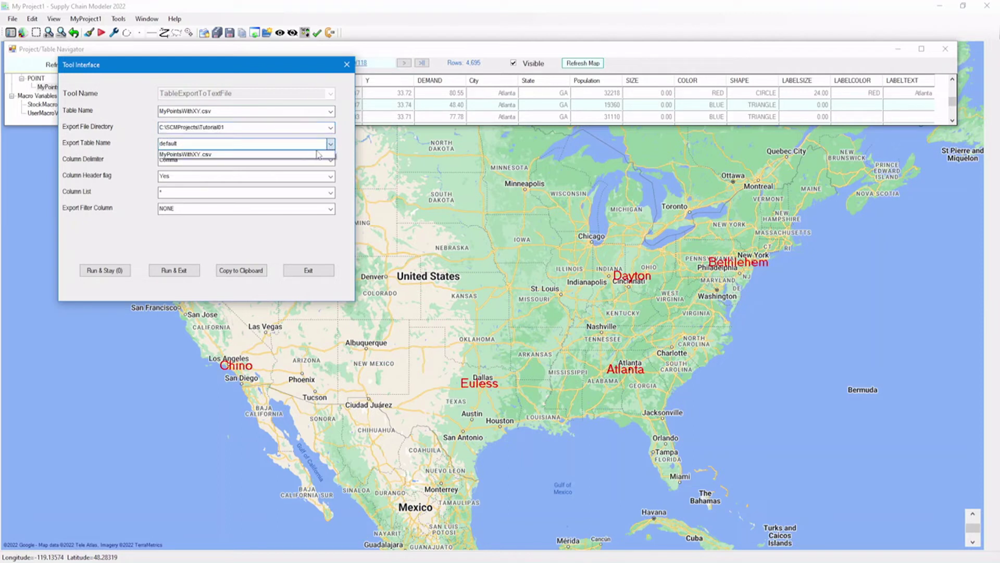
left_click(319, 155)
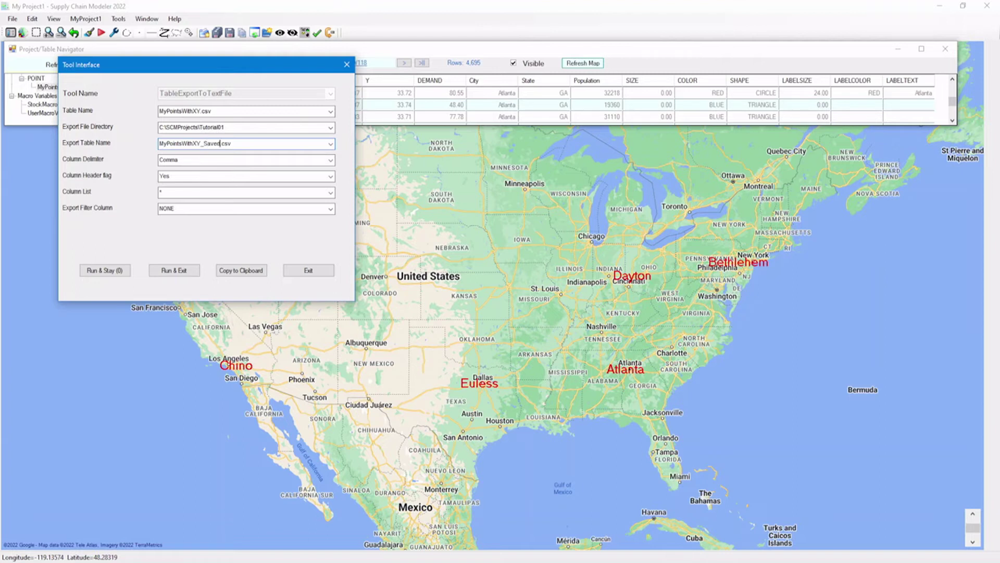
left_click(174, 270)
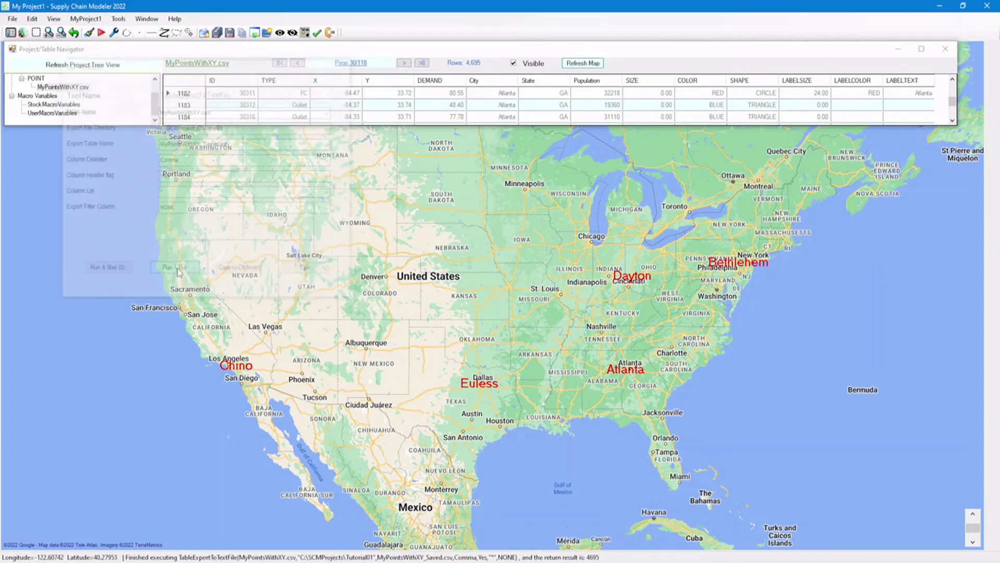
Switch to File Explorer, open MyPointsWithXY_Saved.csv in Notepad and examine the header names from SIZE through LABELTEXT
key("alt+Tab")
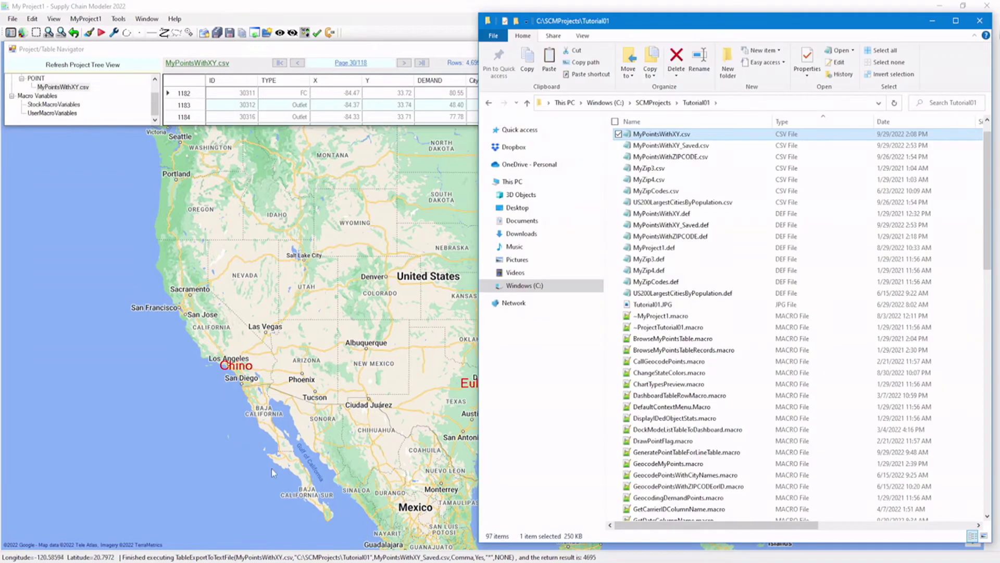
double_click(670, 146)
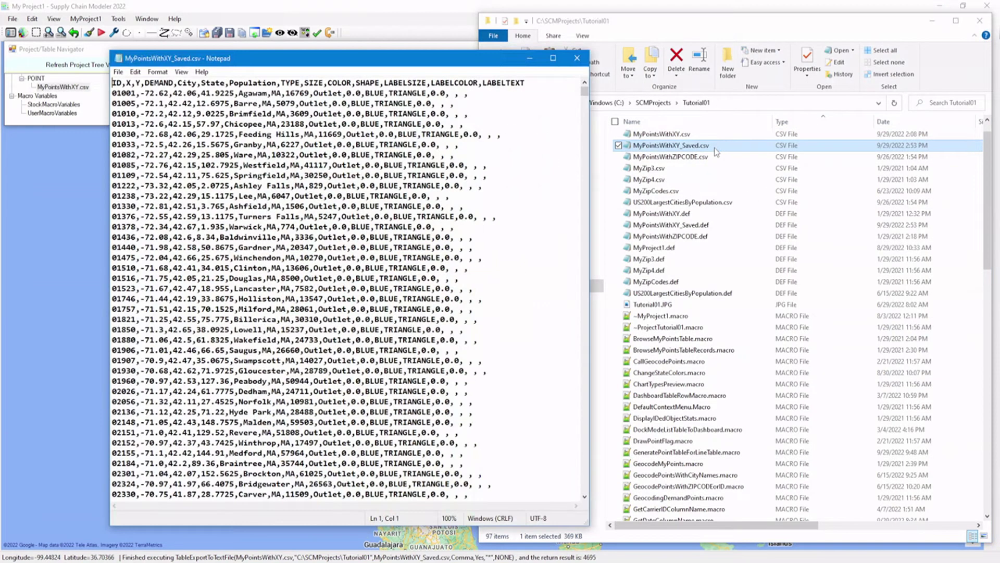
left_click_drag(305, 82, 526, 81)
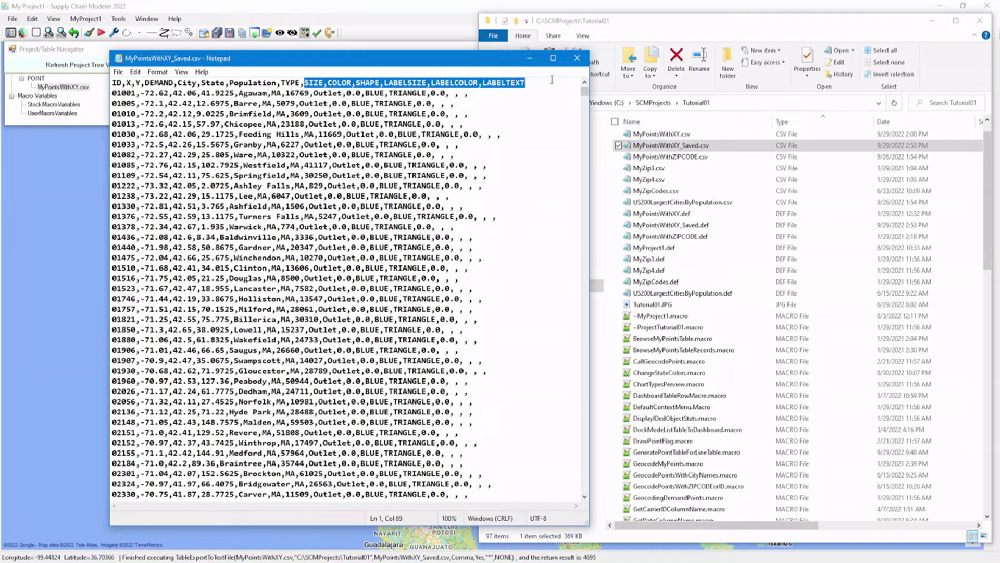
Close the Notepad file, switch to Supply Chain Modeler and close the MyPointsWithXY.csv table without saving its data
left_click(577, 60)
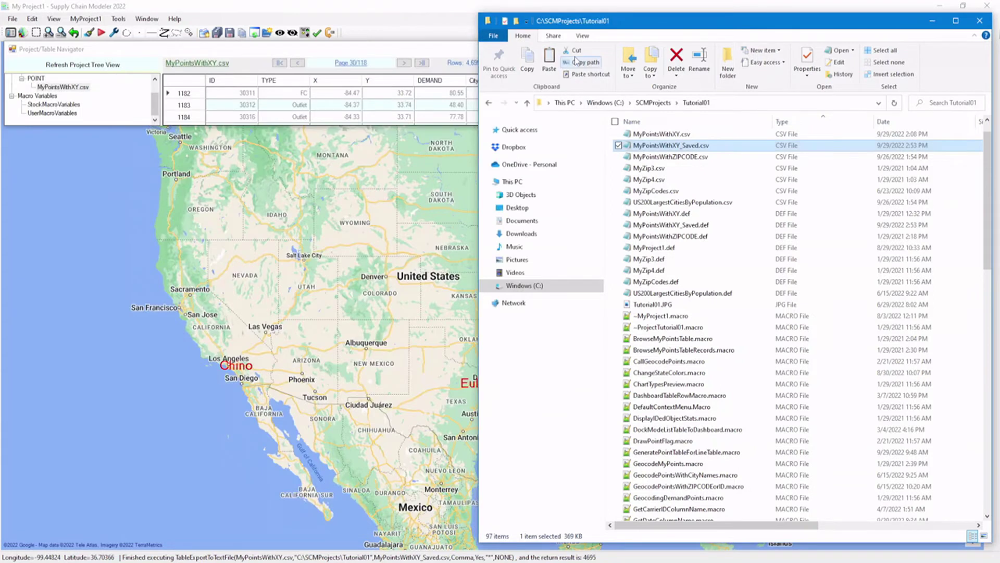
left_click(385, 157)
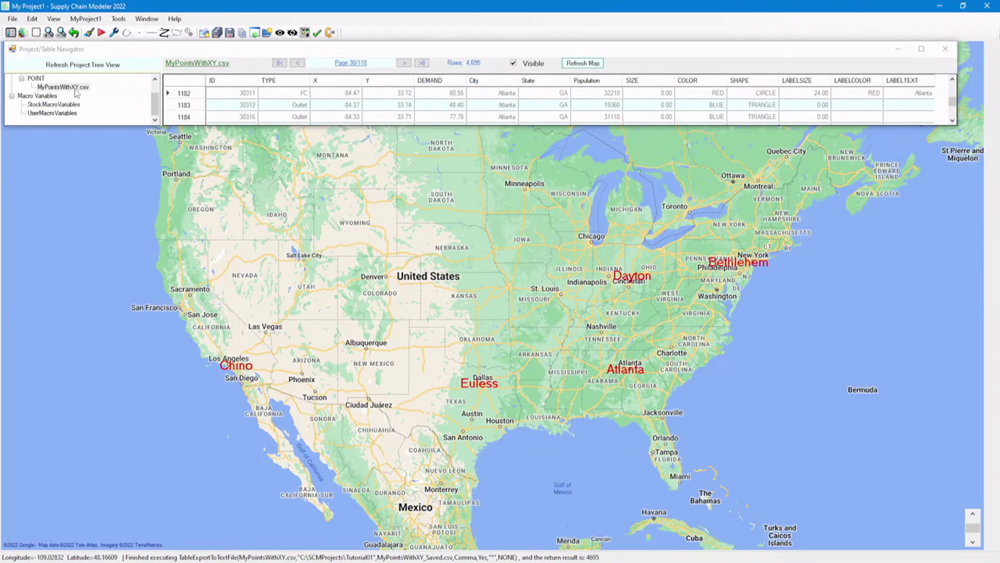
left_click(75, 88)
right_click(76, 89)
left_click(97, 96)
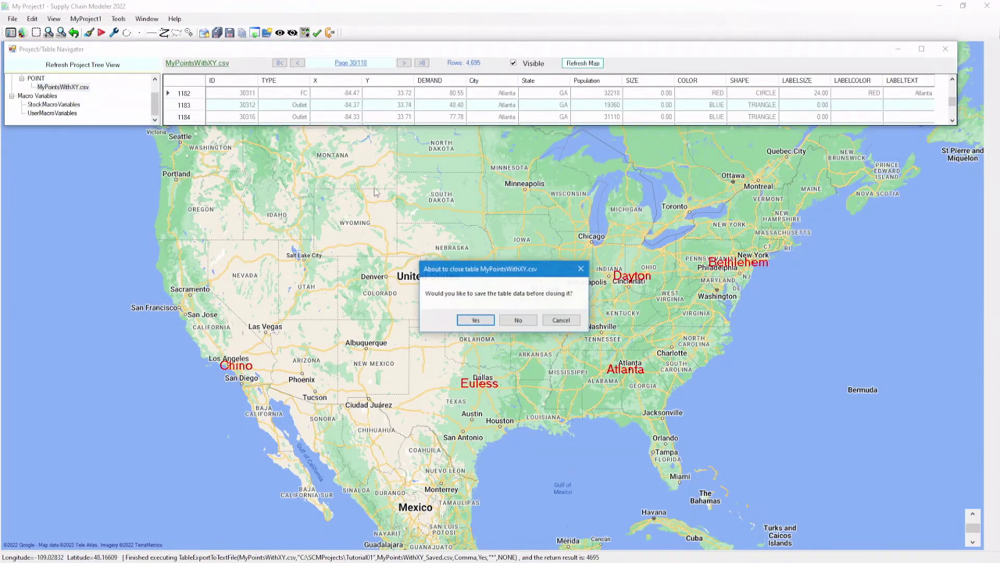
left_click(519, 321)
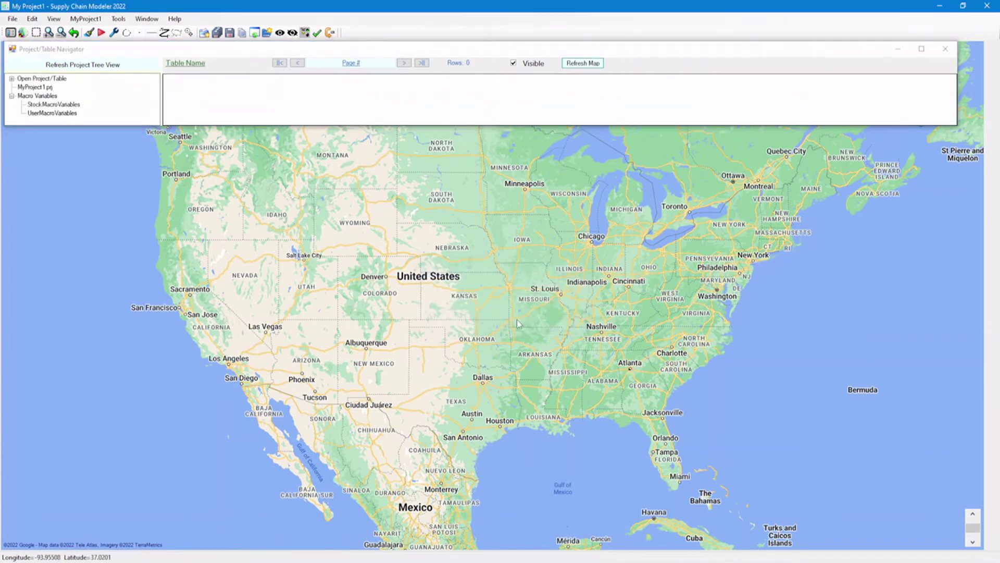
Open the exported table MyPointsWithXY_Saved.csv from the Tutorial01 folder
left_click(11, 79)
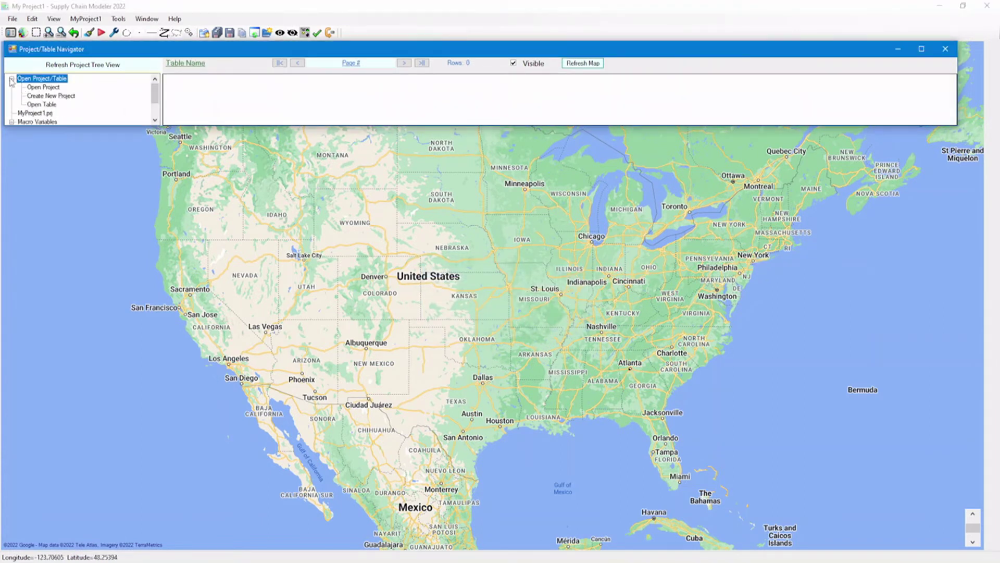
double_click(42, 105)
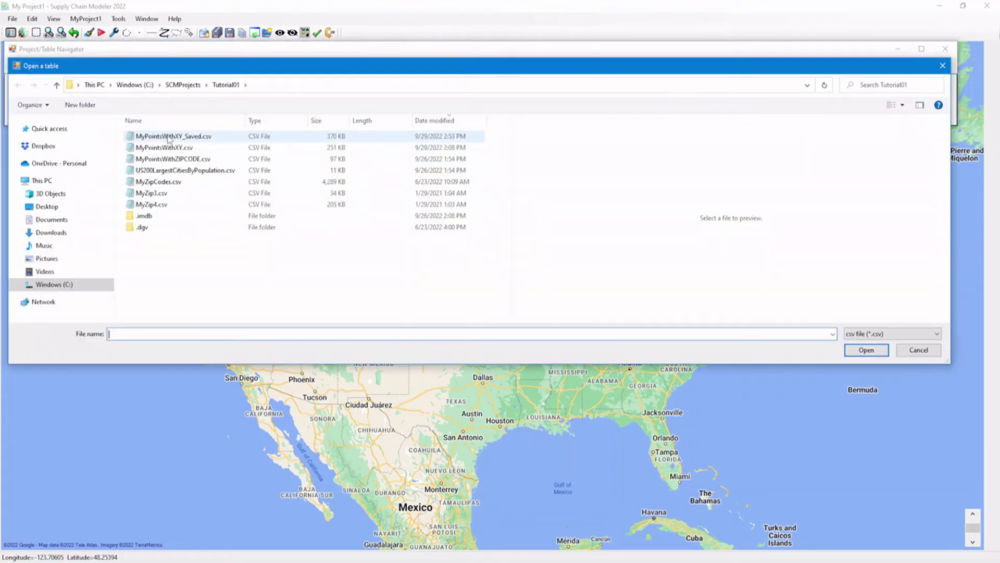
left_click(168, 137)
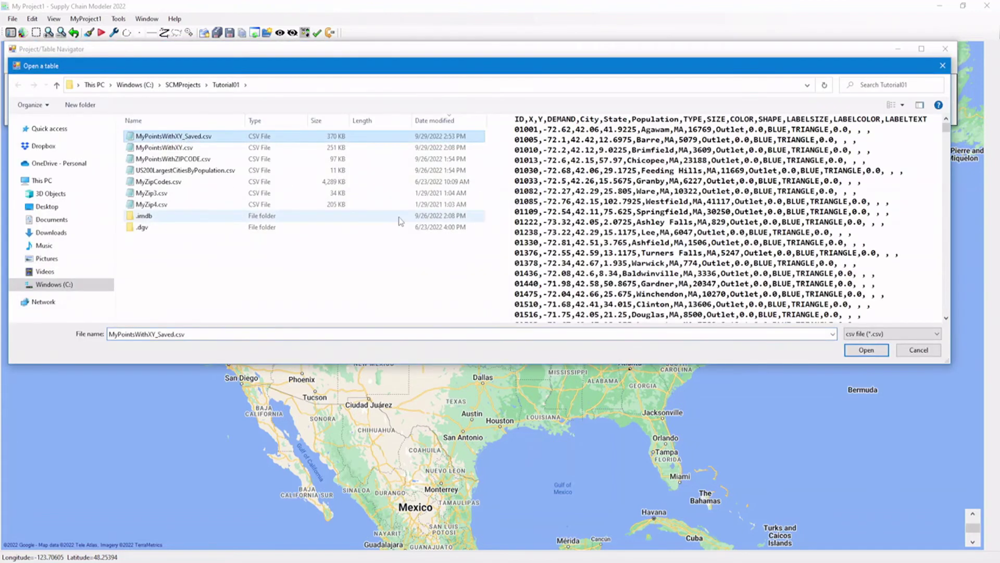
left_click(862, 349)
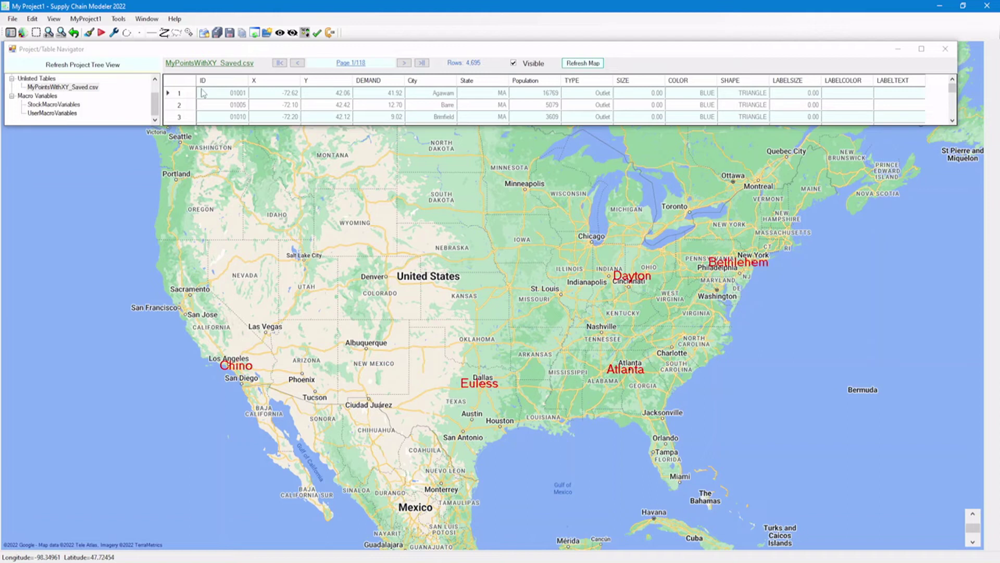
Close the MyPointsWithXY_Saved.csv table without saving its data
left_click(64, 89)
right_click(64, 89)
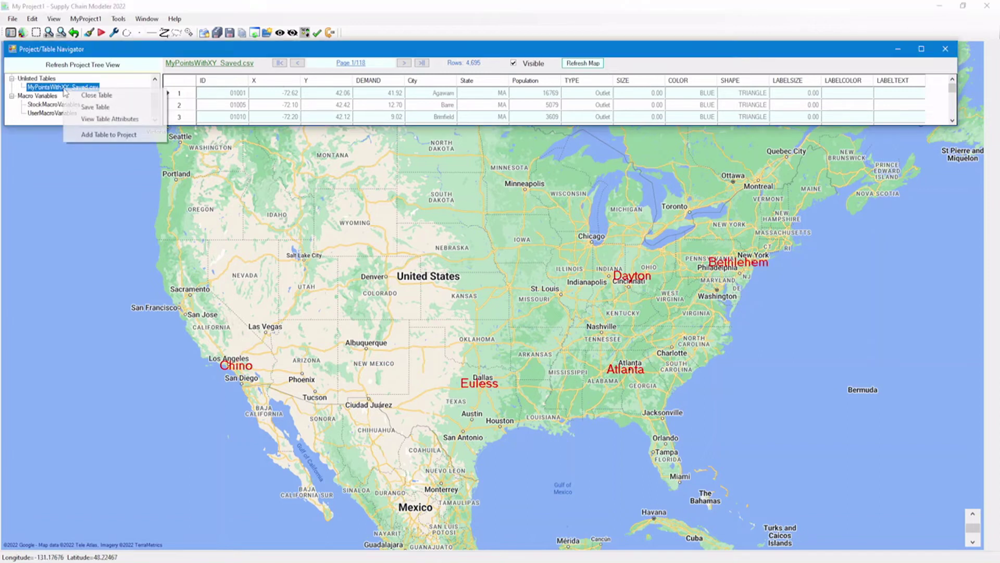
left_click(99, 95)
left_click(517, 319)
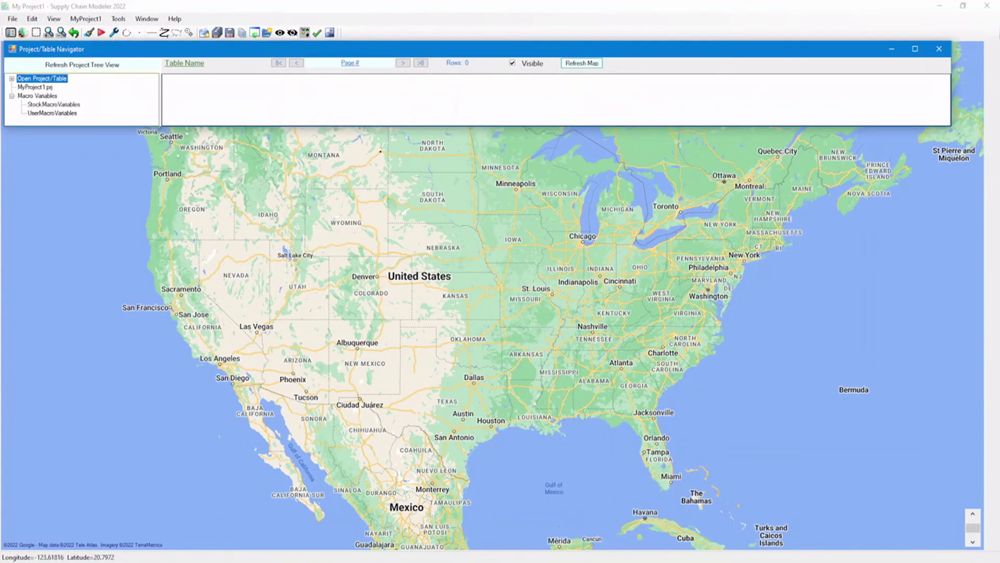
Switch to File Explorer, open MyPointsWithZIPCODE.csv in Notepad, examine its columns and rows, and close it
mouse_move(191, 562)
left_click(192, 527)
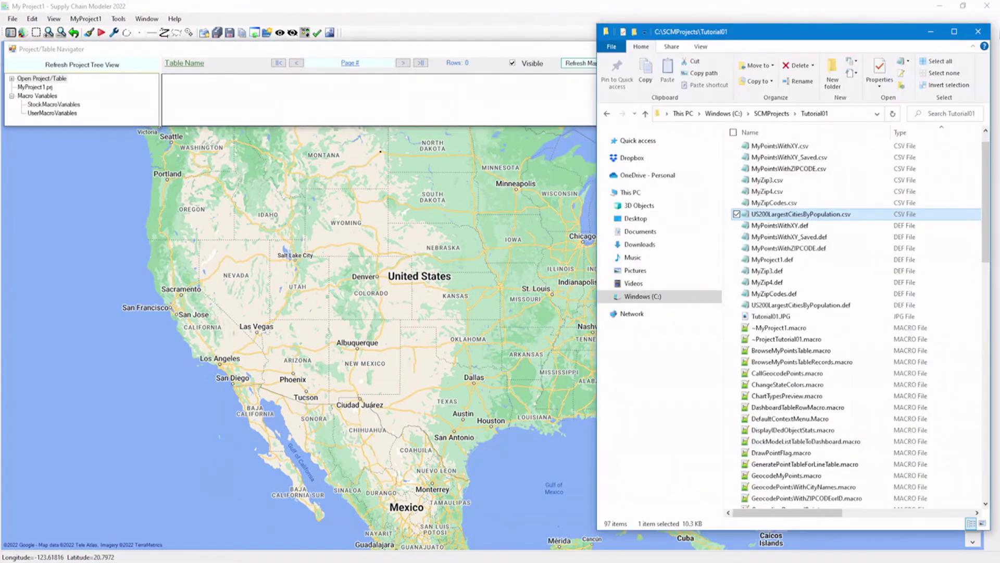
double_click(877, 169)
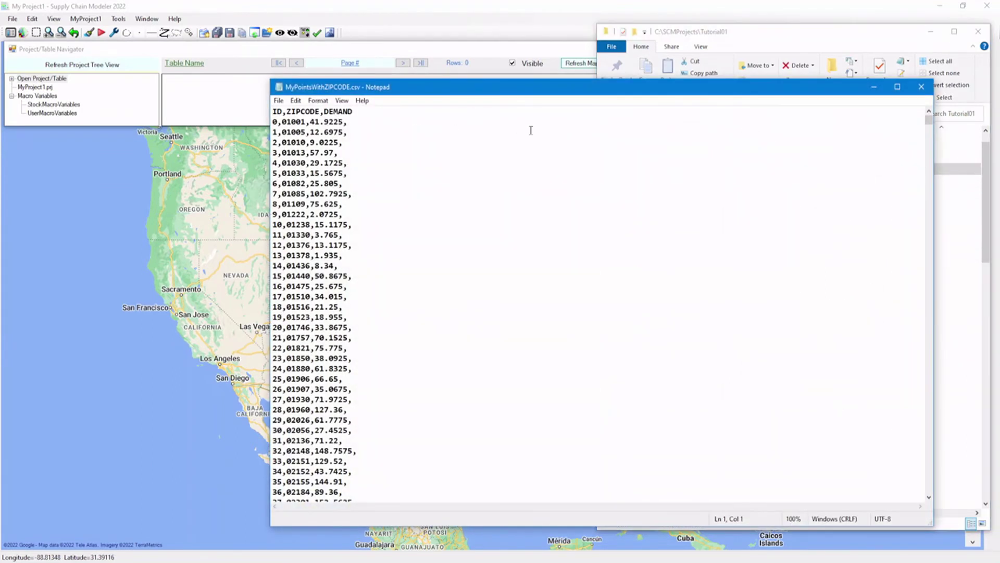
left_click_drag(929, 119, 894, 123)
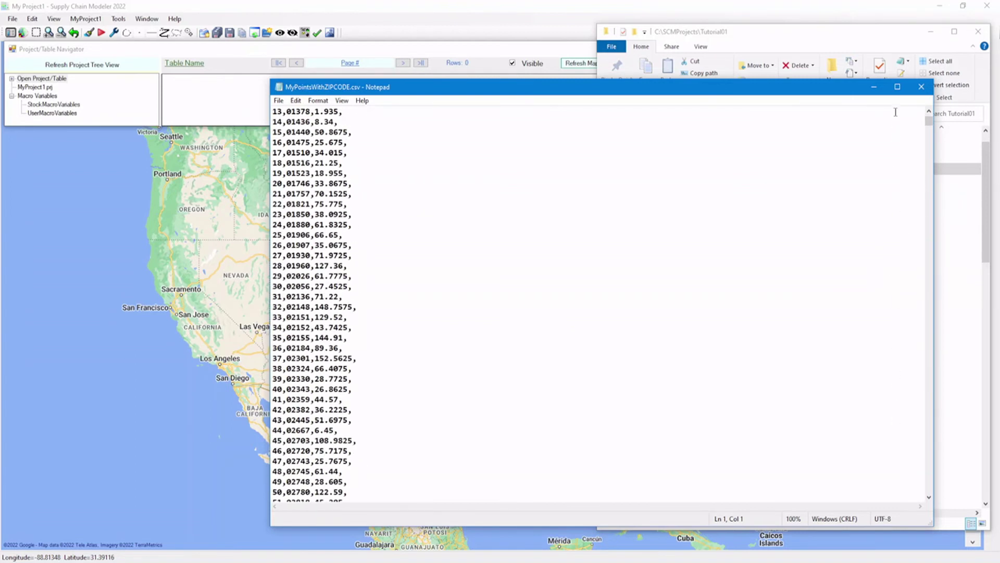
left_click(921, 87)
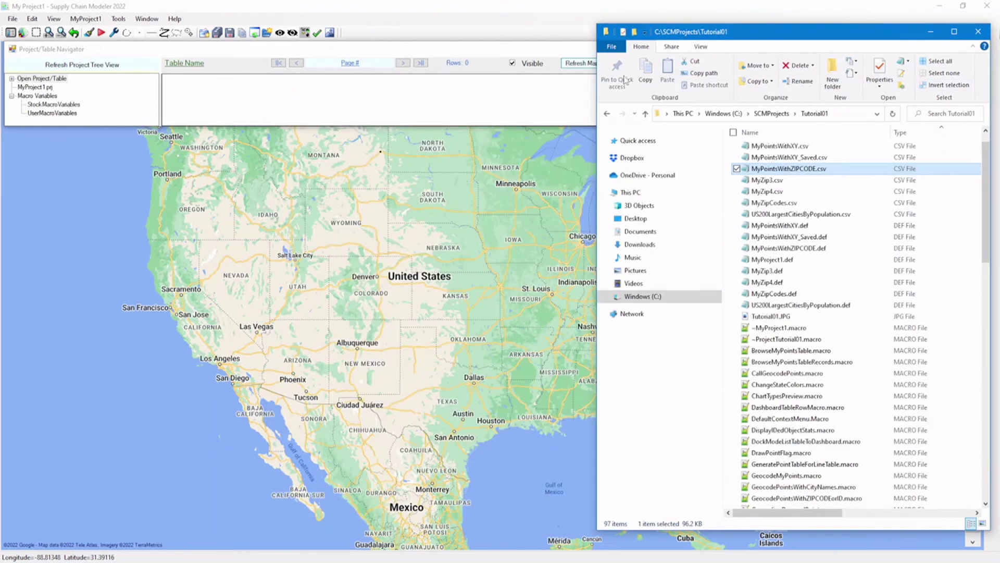
Switch to Supply Chain Modeler and open MyPointsWithZIPCODE.csv as a new POINT table with automated geocoding by ZIPCODE
left_click(86, 19)
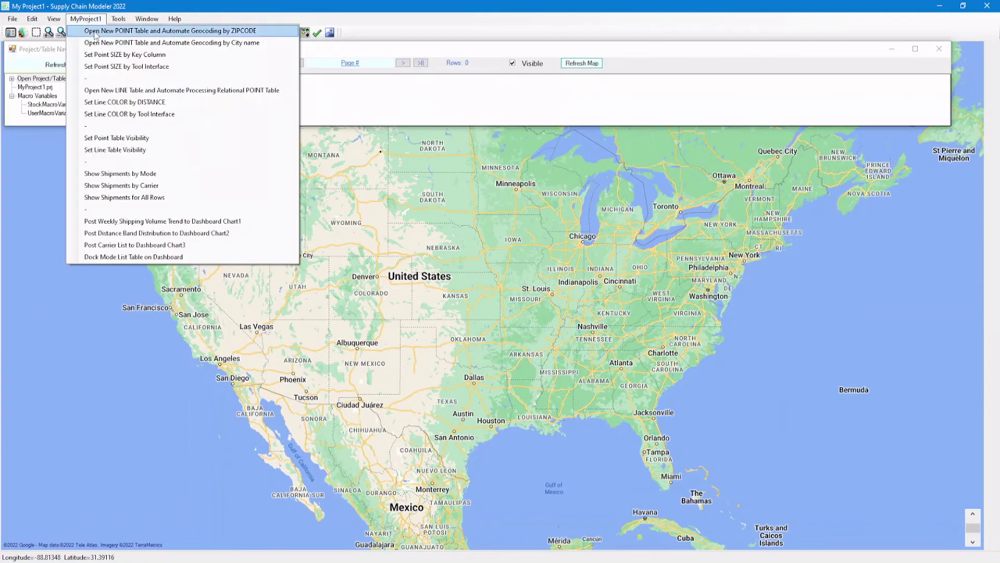
left_click(95, 31)
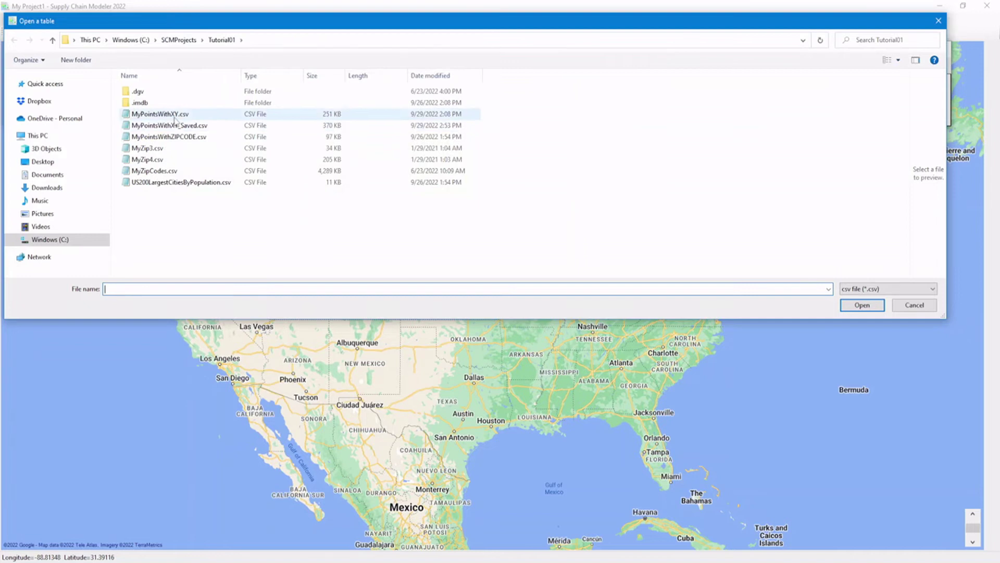
left_click(179, 138)
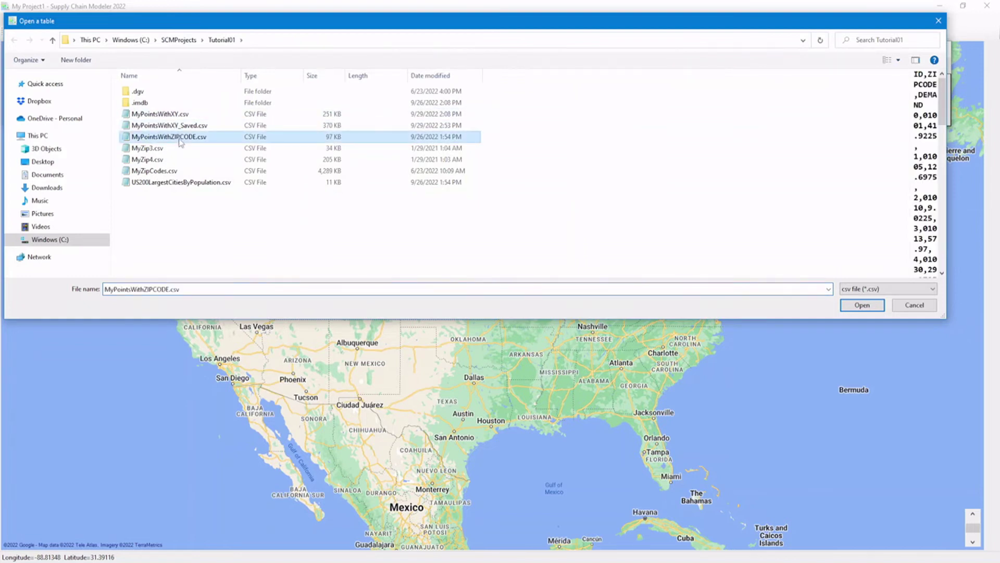
left_click(855, 303)
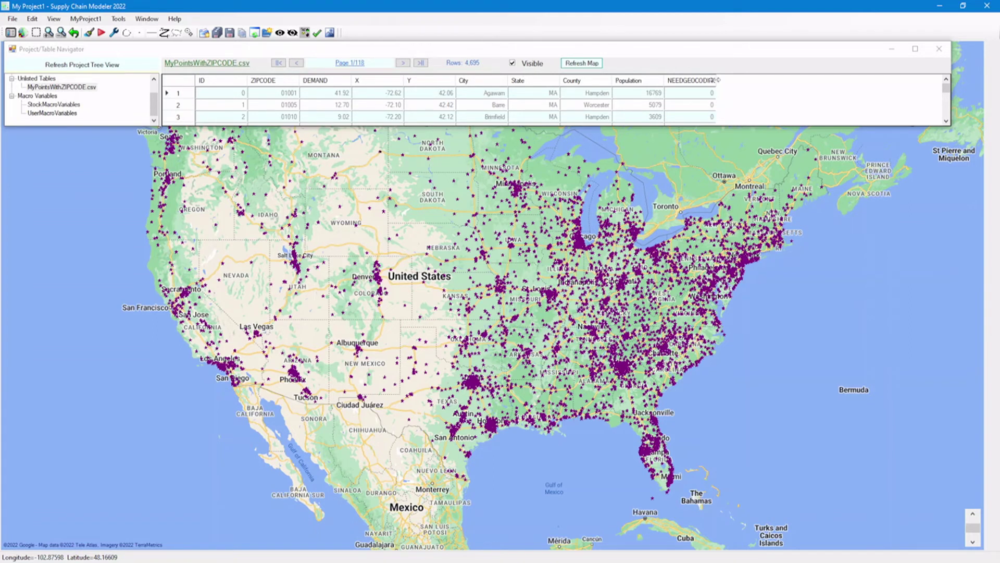
Switch to File Explorer, open US200LargestCitiesByPopulation.csv in Notepad, examine its City and State headers, and close it
key("alt+Tab")
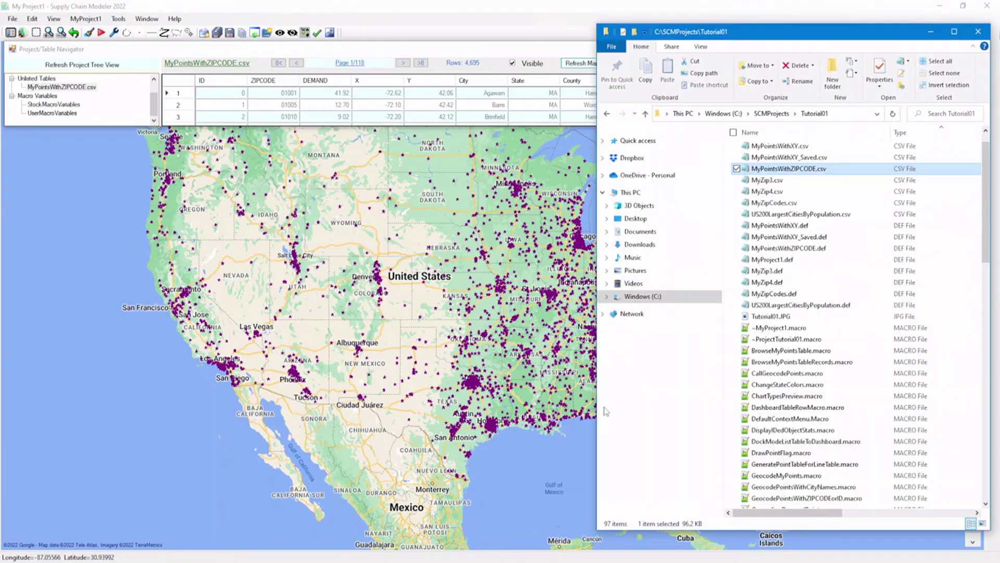
double_click(809, 214)
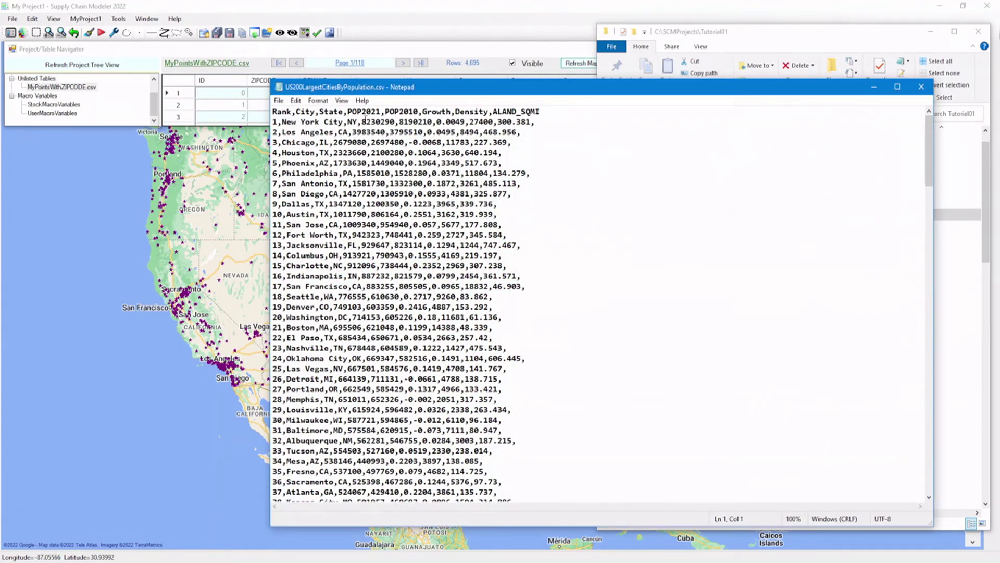
left_click_drag(297, 112, 342, 114)
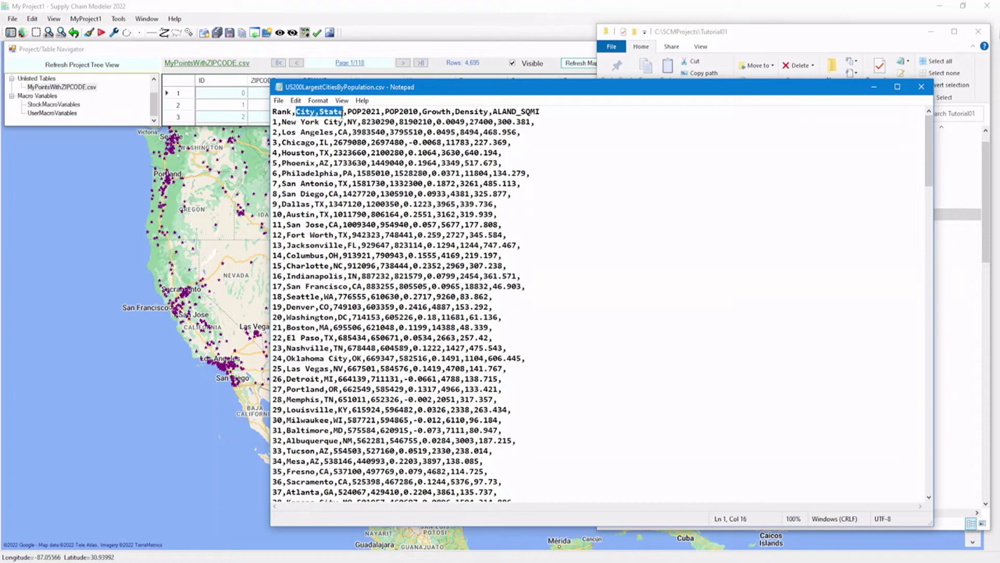
left_click(349, 114)
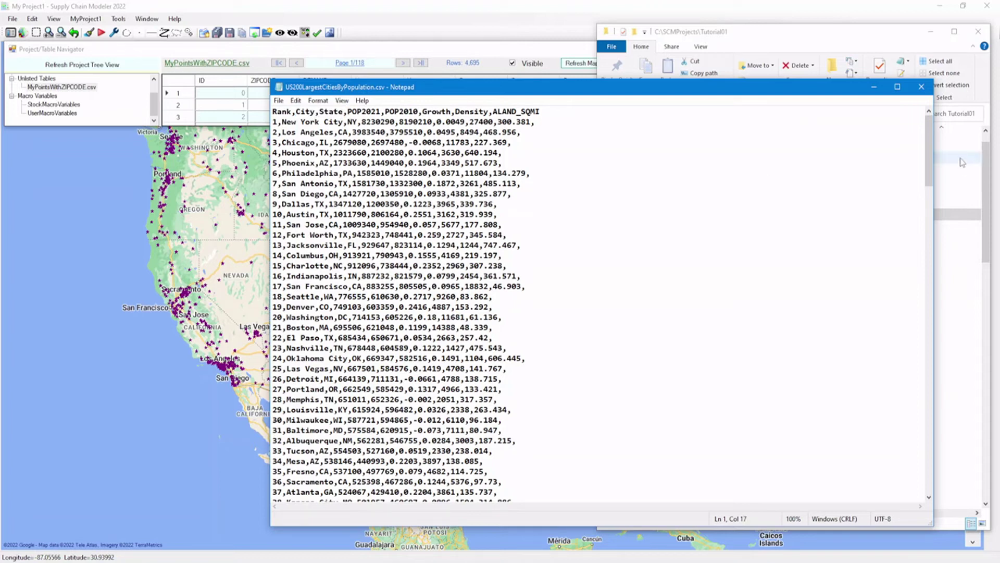
mouse_move(929, 170)
left_mouse_down()
mouse_move(928, 477)
mouse_move(929, 151)
left_mouse_up()
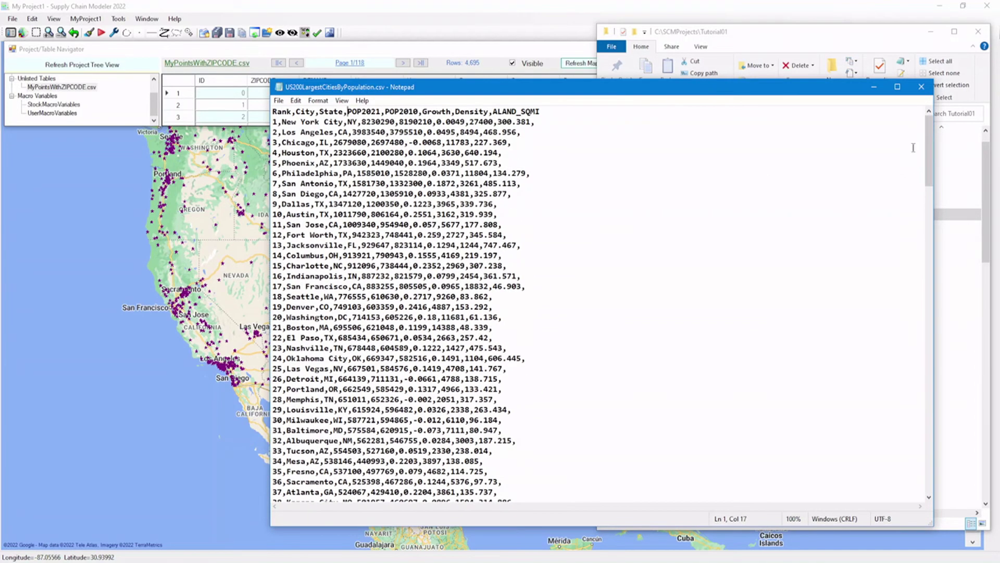
left_click(921, 86)
In Supply Chain Modeler, open US200LargestCitiesByPopulation.csv as a new POINT table with automated geocoding by city name
left_click(97, 23)
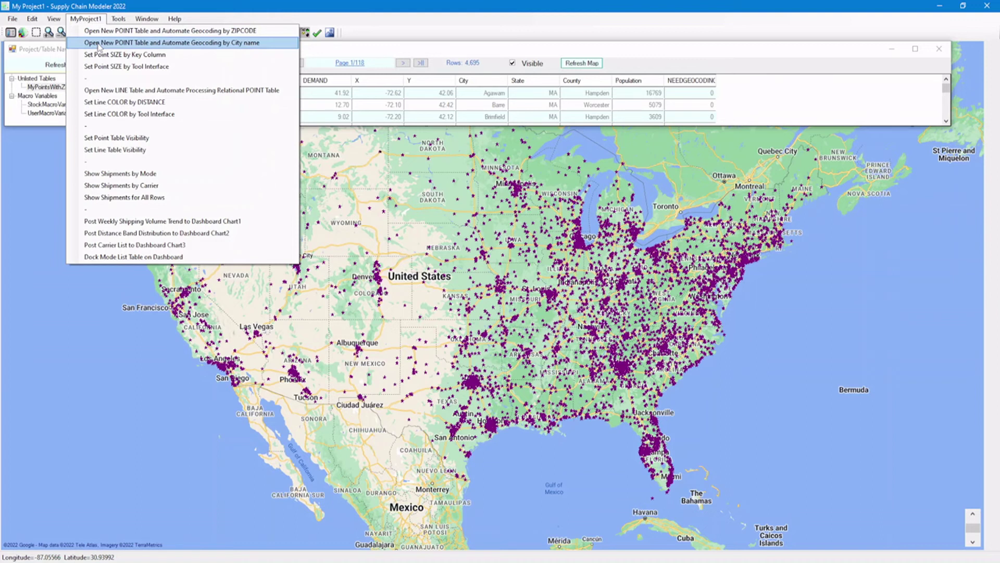
left_click(239, 47)
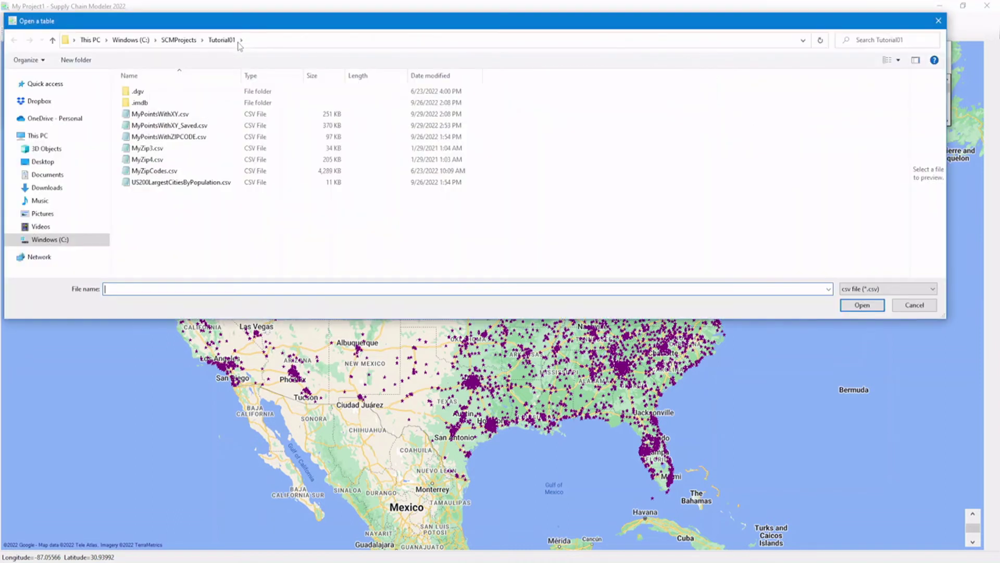
left_click(243, 184)
left_click(862, 305)
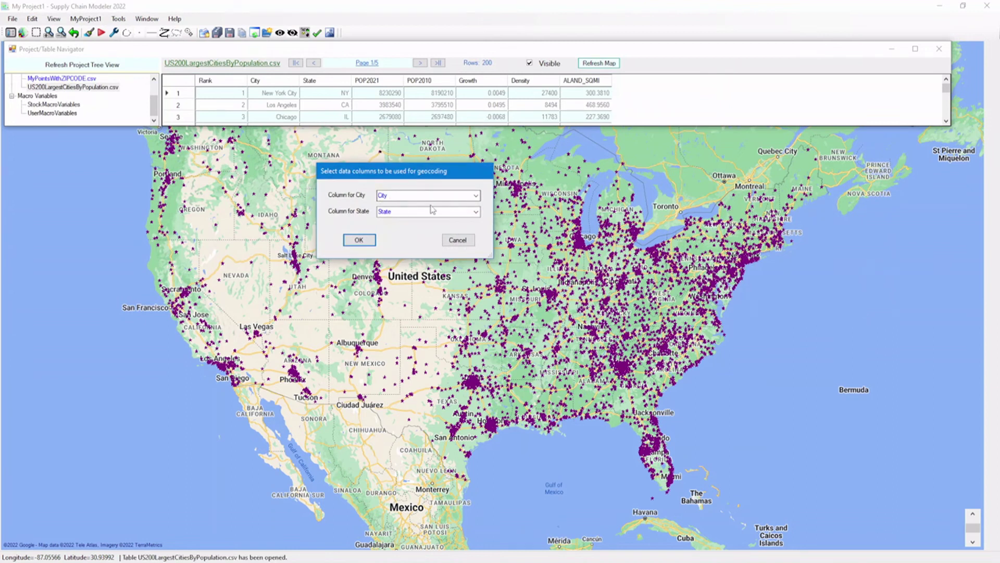
Geocode the table using the City column for the city and the State column for the state
left_click(477, 196)
left_click(476, 195)
left_click(476, 211)
left_click(476, 212)
left_click(359, 240)
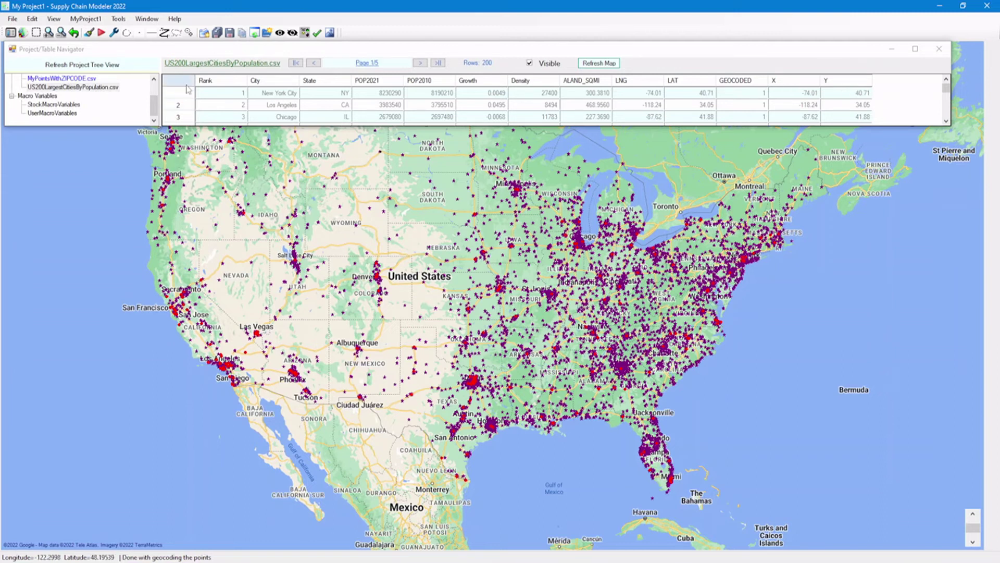
In the table attributes of US200LargestCitiesByPopulation.csv, set the default point size to 3 and refresh the map
left_click(94, 89)
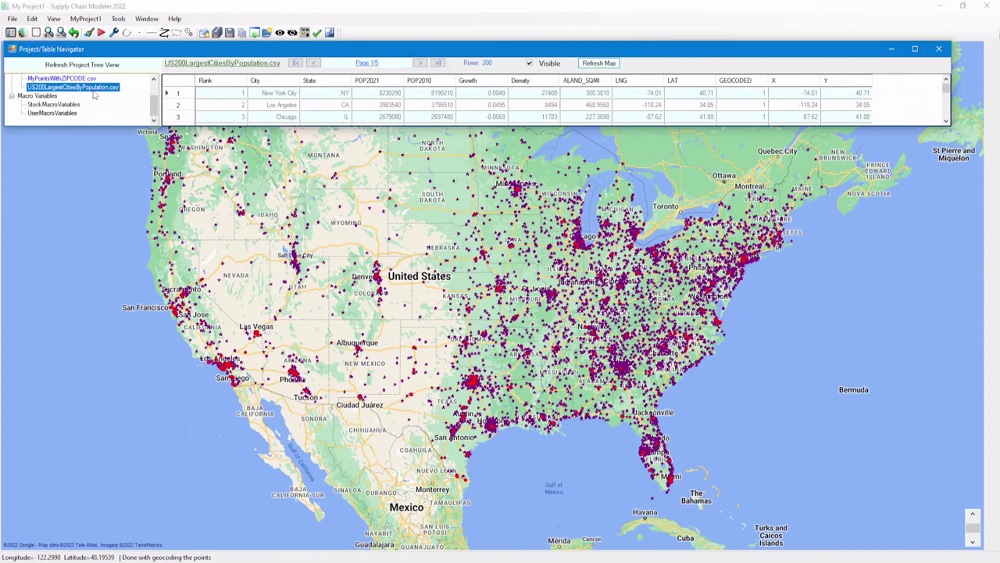
right_click(93, 90)
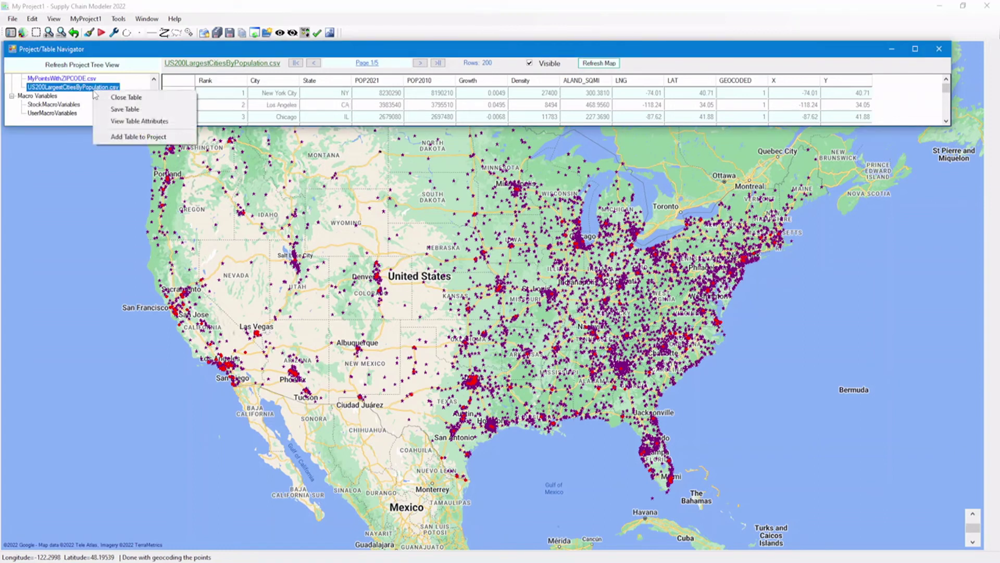
left_click(119, 121)
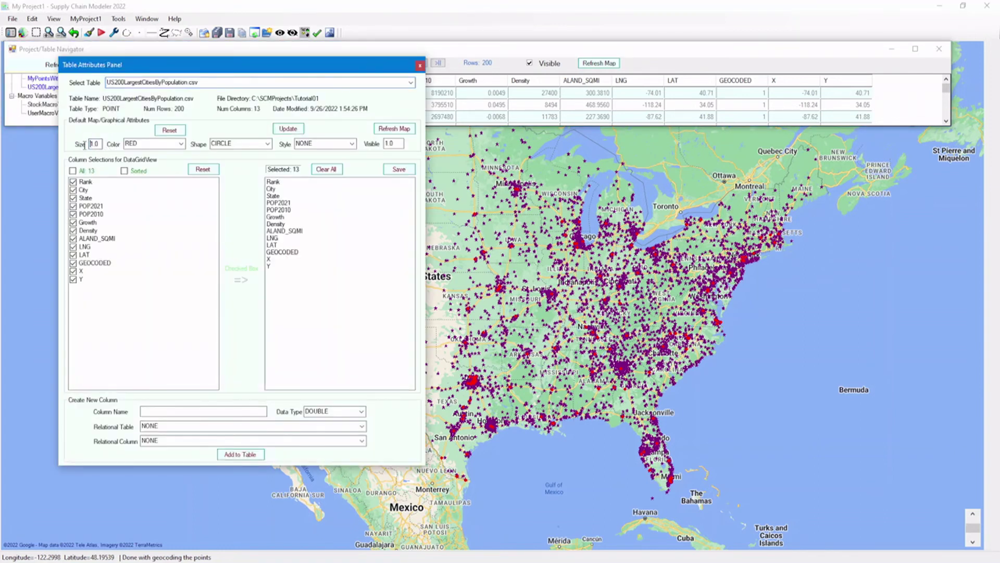
left_click(91, 144)
type("3")
left_click(389, 130)
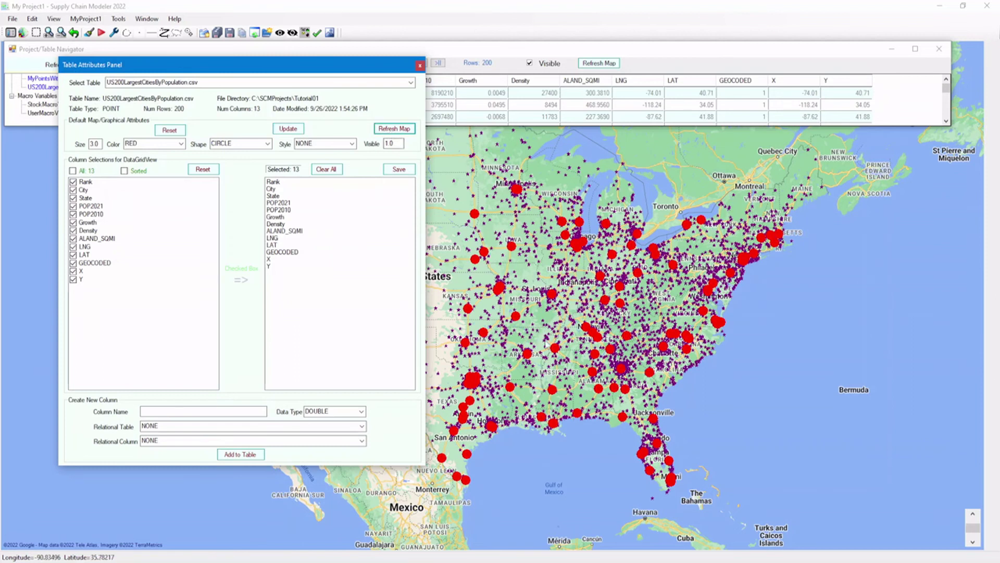
Inspect the records behind the map points at Jackson, Wichita and Fort Collins
left_click(555, 394)
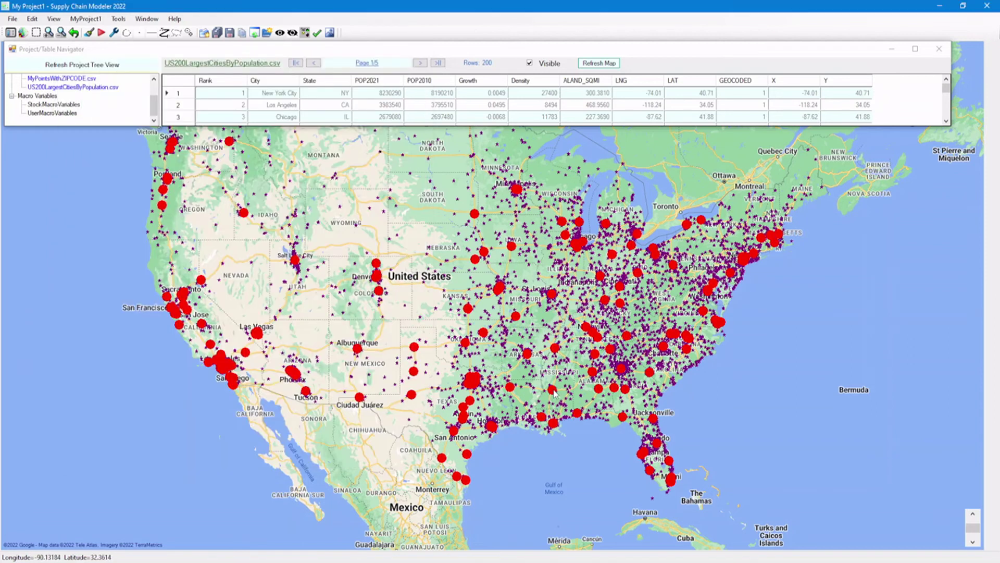
left_click(552, 391)
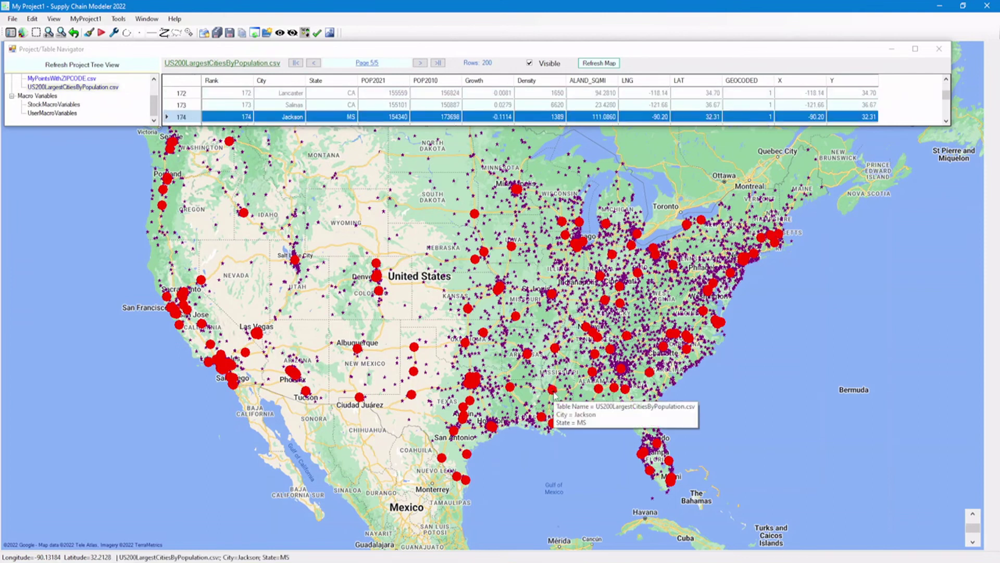
left_click(468, 309)
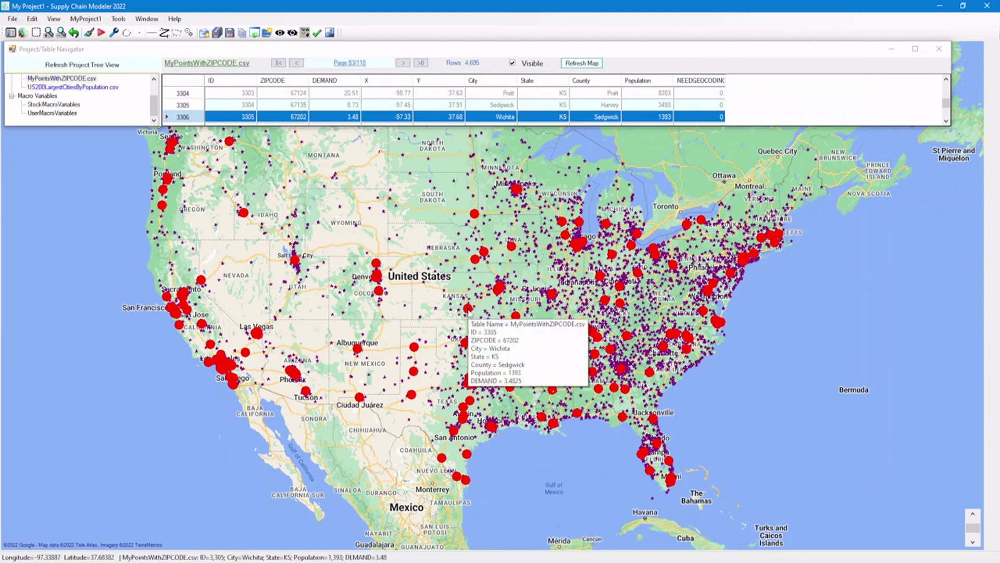
left_click(376, 263)
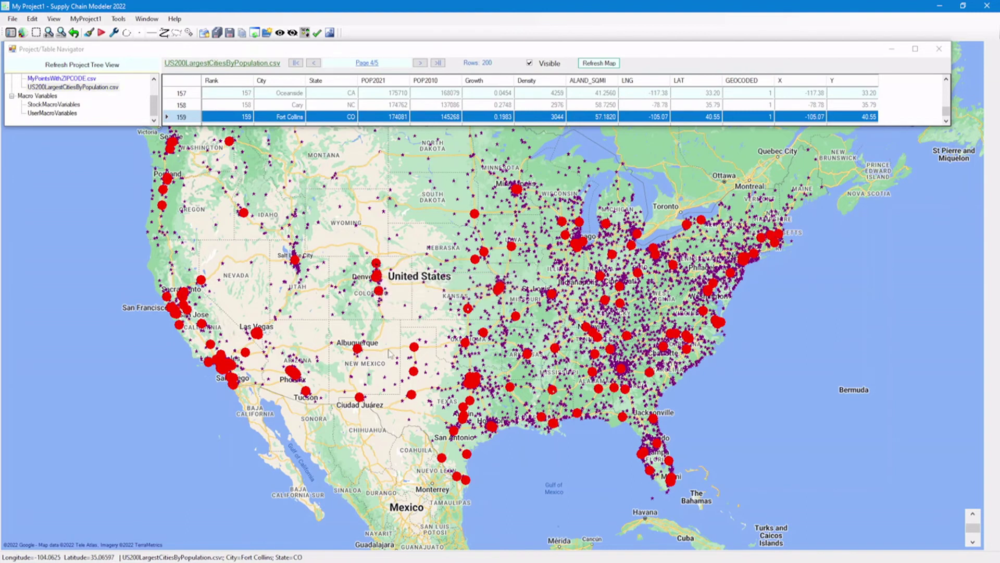
Inspect the record behind the map point at Amarillo, Texas
left_click(414, 349)
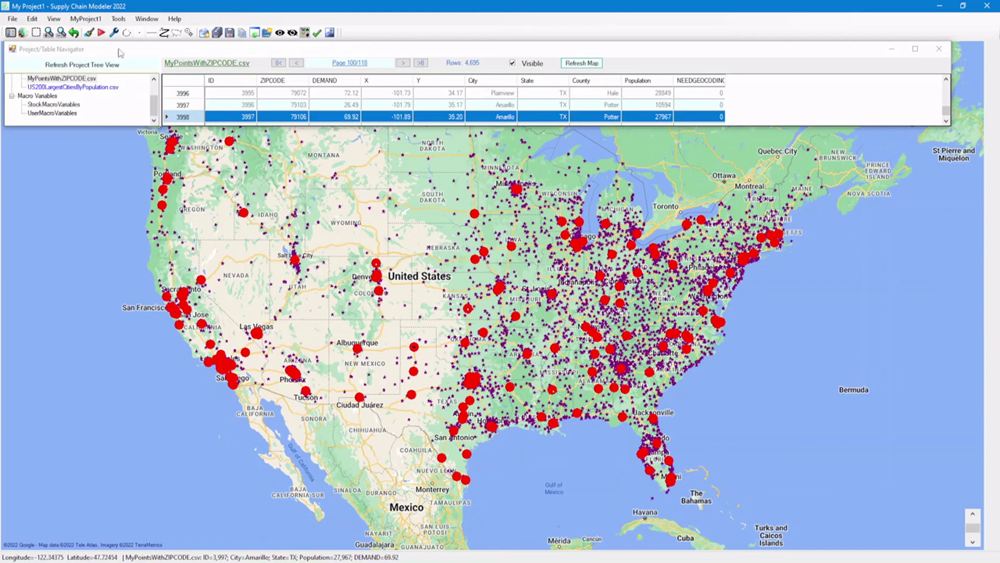
Set the point size by key column for US200LargestCitiesByPopulation.csv, using the POP2021 column
left_click(86, 18)
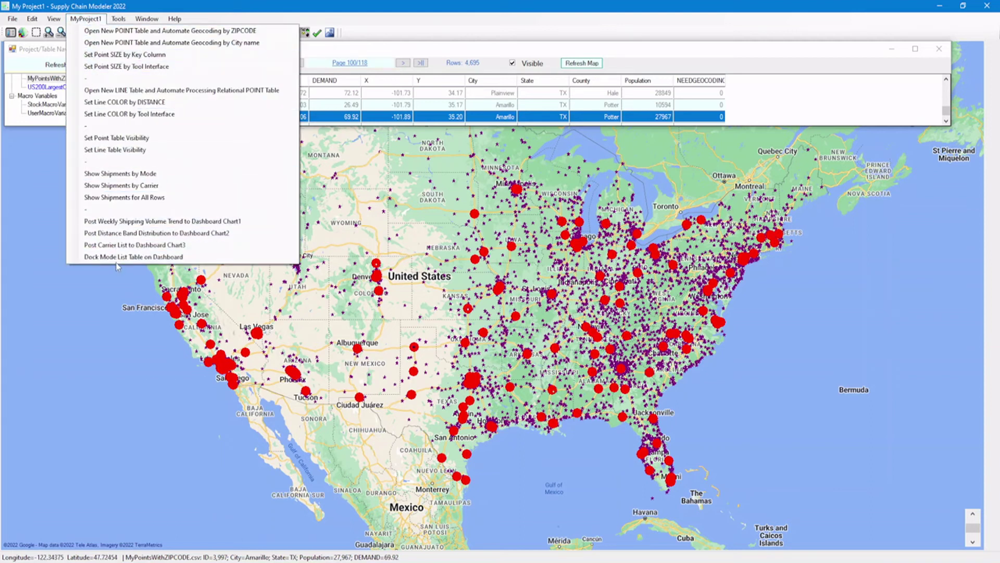
left_click(116, 55)
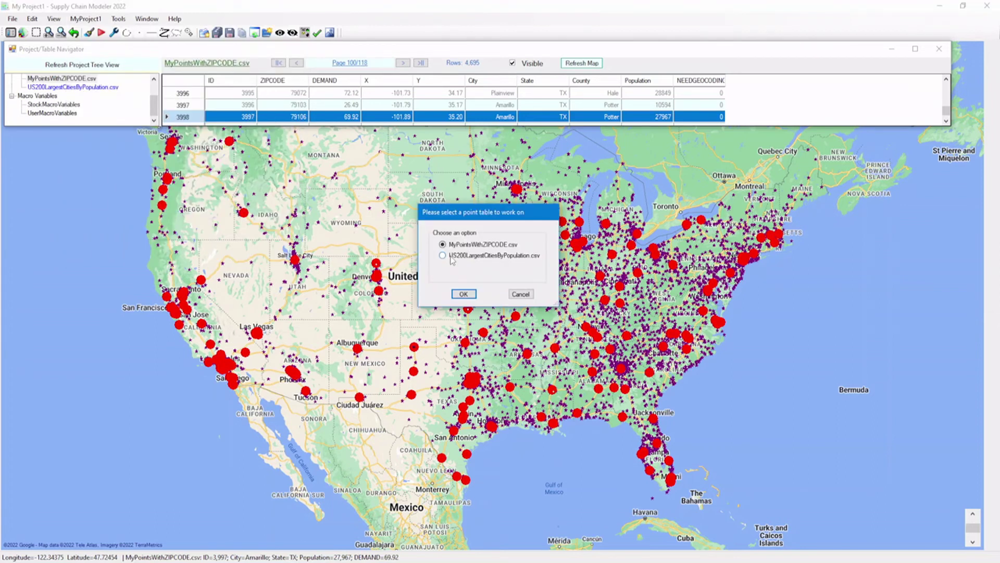
left_click(451, 255)
left_click(463, 295)
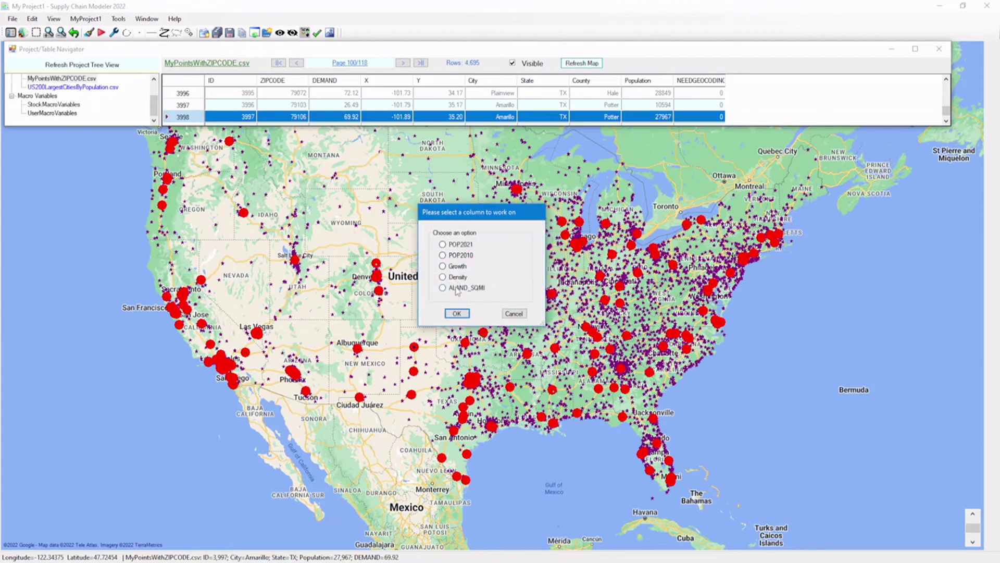
left_click(449, 246)
left_click(458, 313)
left_click(458, 314)
Give the US200LargestCitiesByPopulation.csv point size range a base size of 3 and a larger max size
left_click(460, 195)
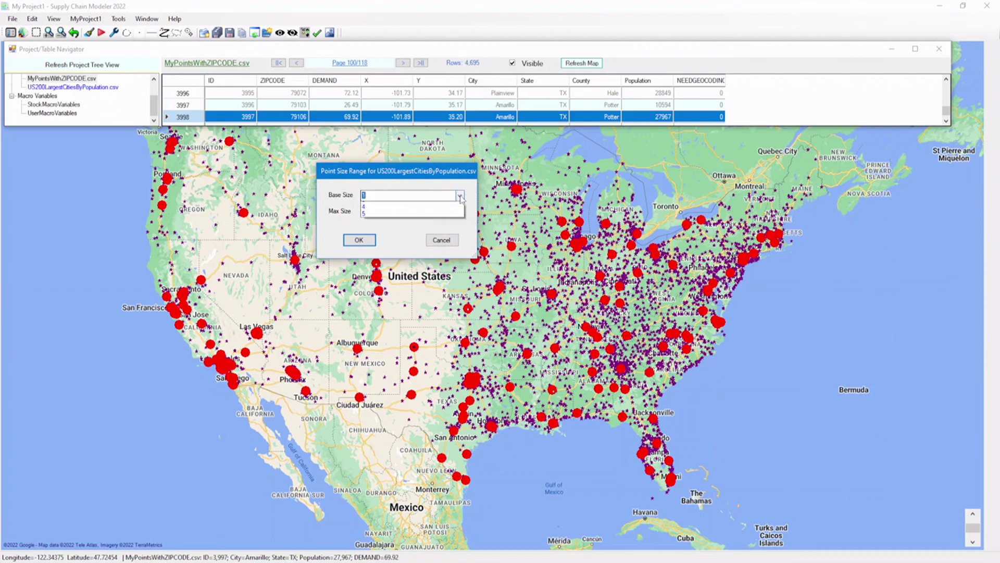
left_click(433, 229)
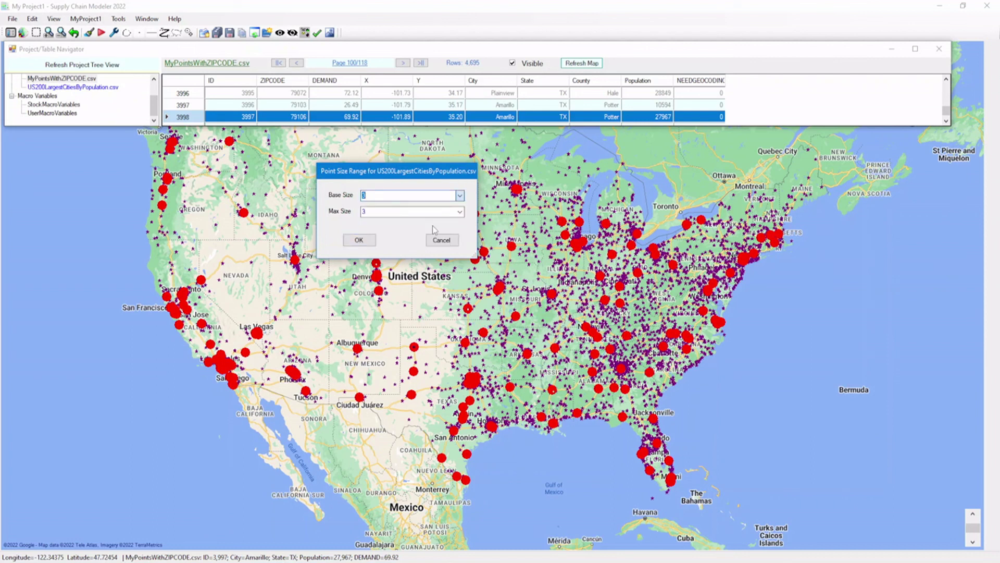
left_click(461, 212)
left_click(433, 273)
left_click(364, 241)
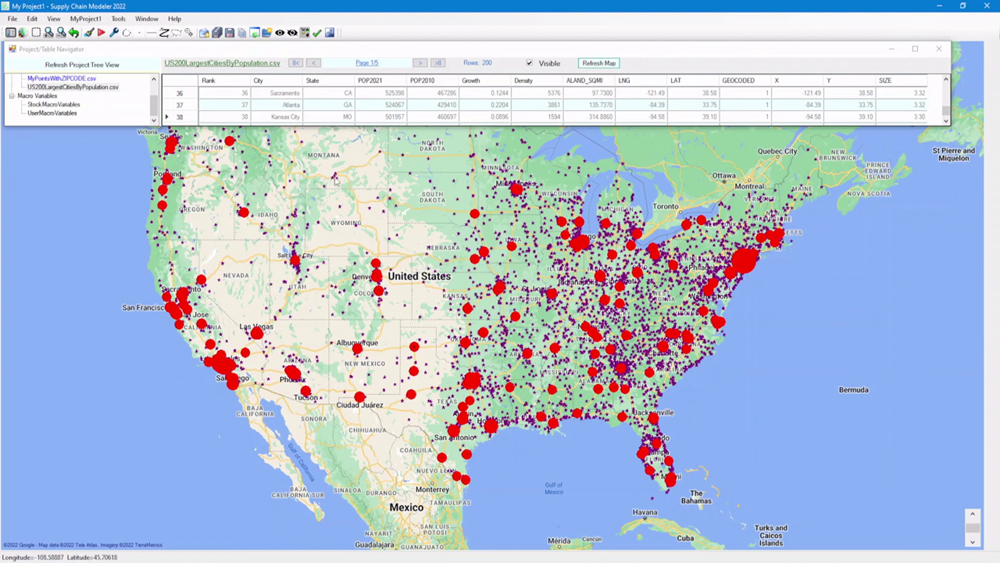
Set the point size by key column for MyPointsWithZIPCODE.csv, with a base size of 1 and a max size of 3
left_click(85, 18)
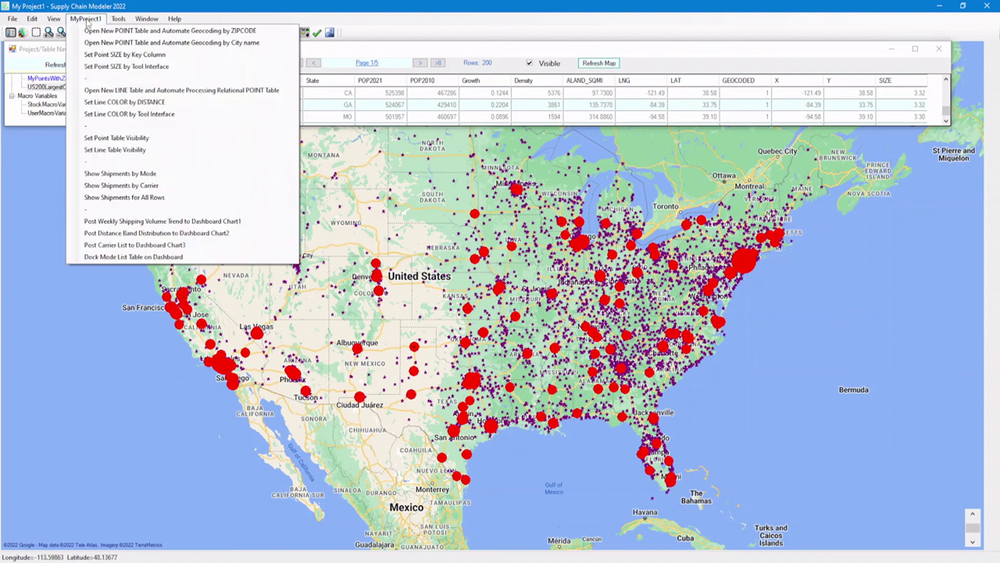
left_click(108, 55)
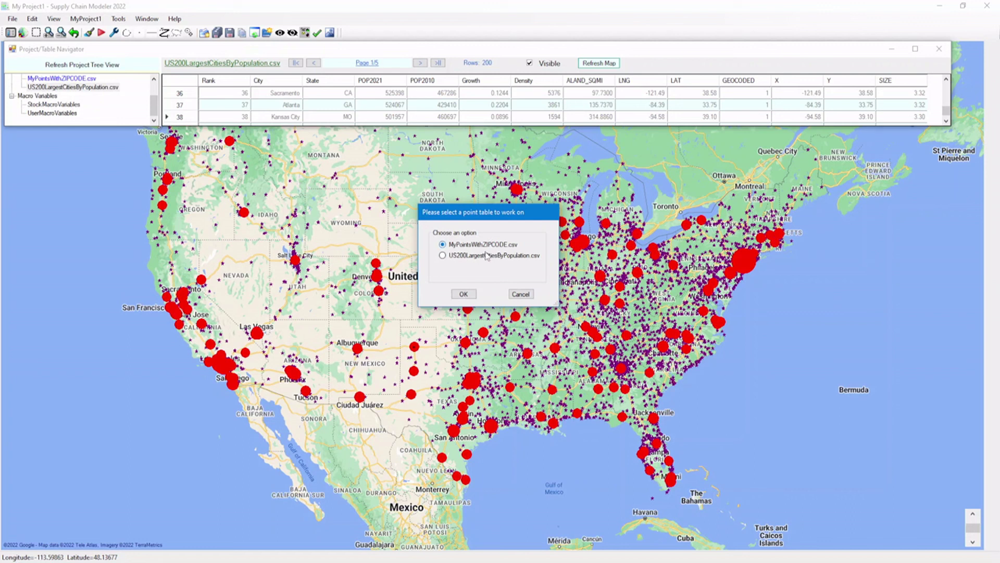
left_click(463, 294)
left_click(450, 246)
left_click(459, 294)
left_click(459, 195)
left_click(458, 214)
left_click(459, 212)
left_click(416, 228)
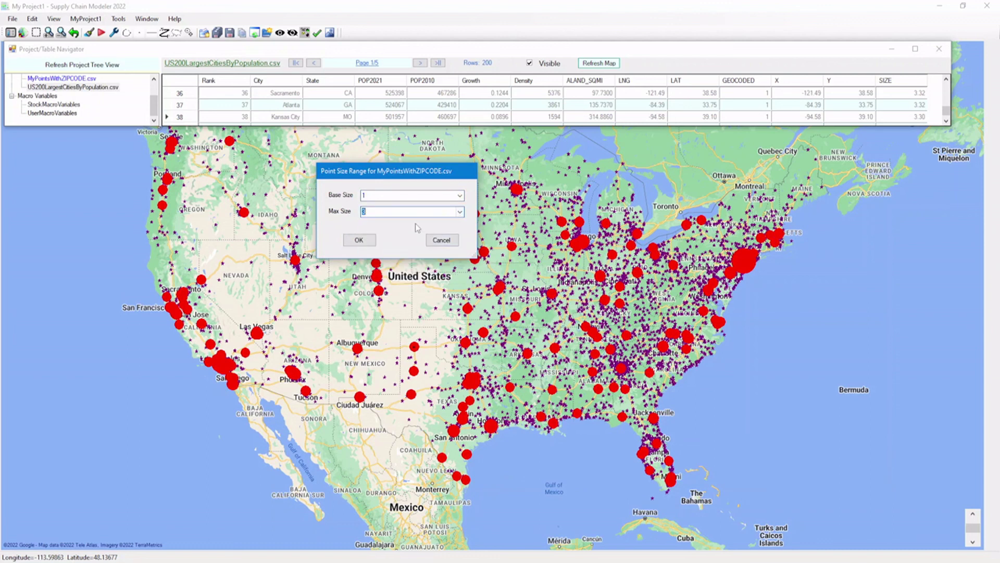
left_click(359, 239)
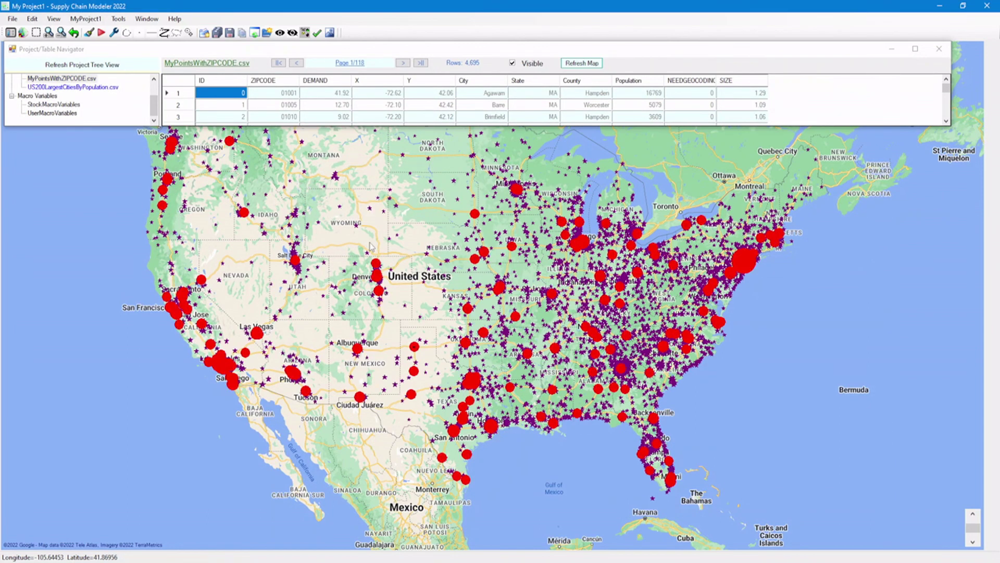
Inspect the records behind the resized map points at Aberdeen and Sioux Falls, South Dakota
left_click(455, 183)
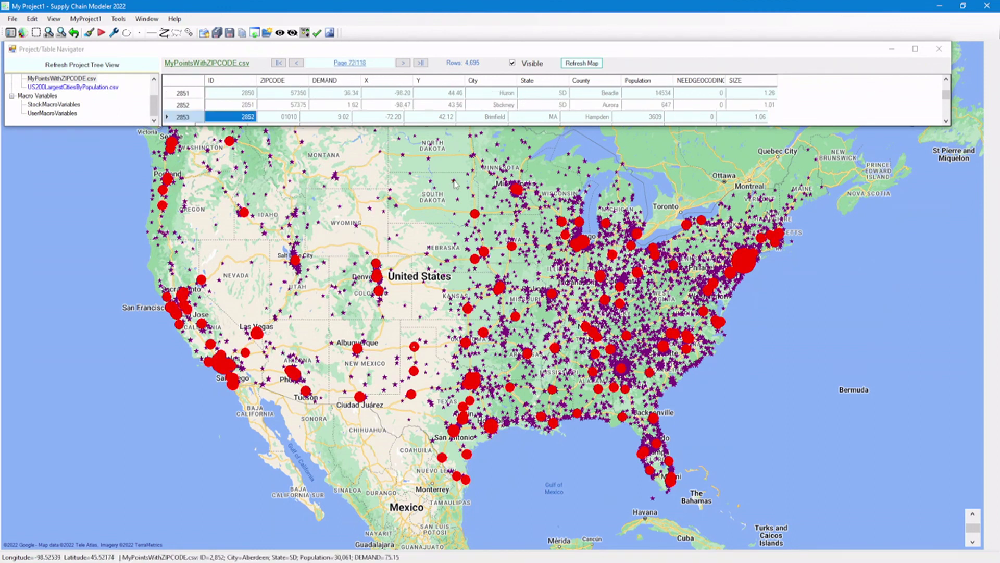
left_click(475, 214)
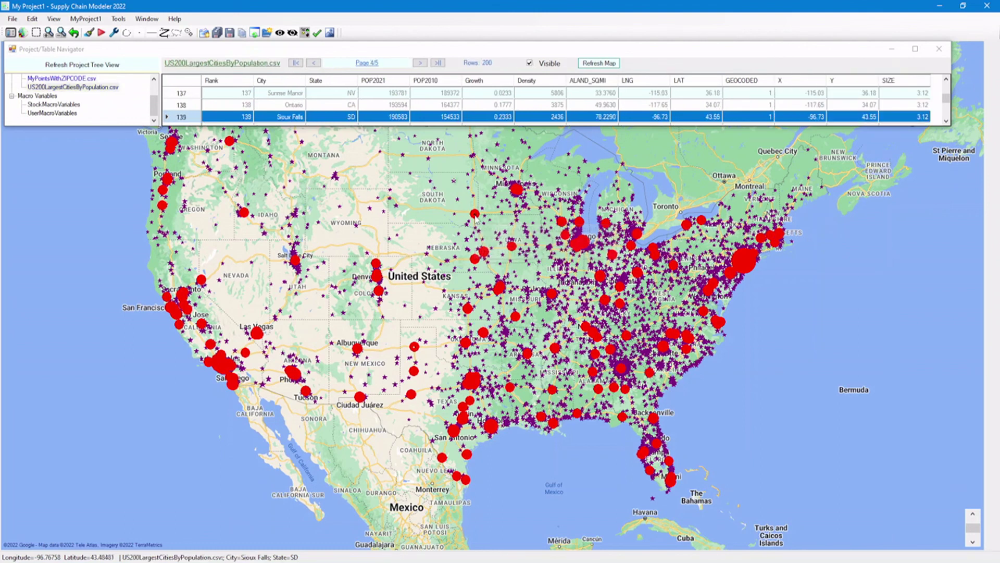
Bring up the MyProject1 commands for the point and line tables
left_click(86, 19)
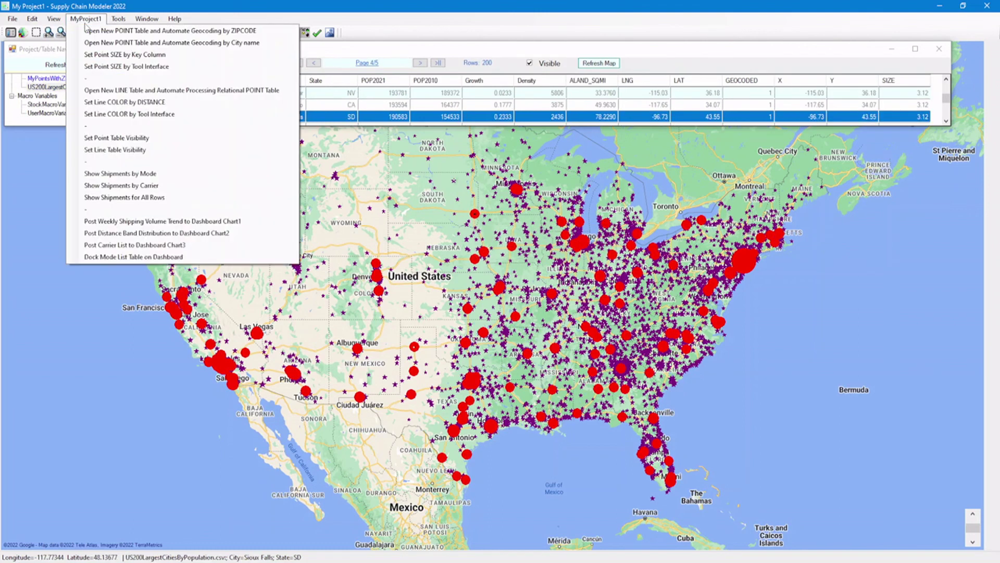